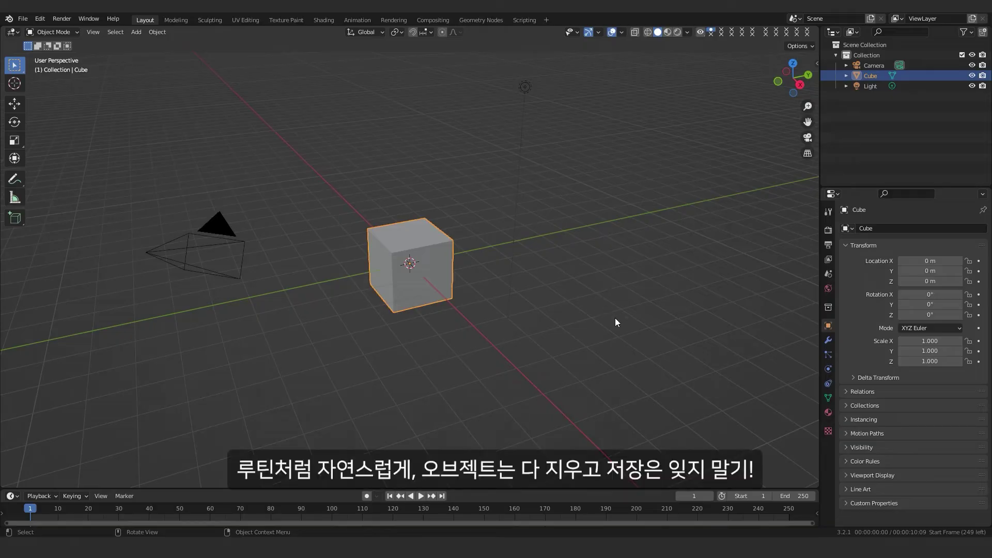
Delete the default camera, cube and light from the scene
left_click_drag(623, 333, 145, 114)
key("Delete")
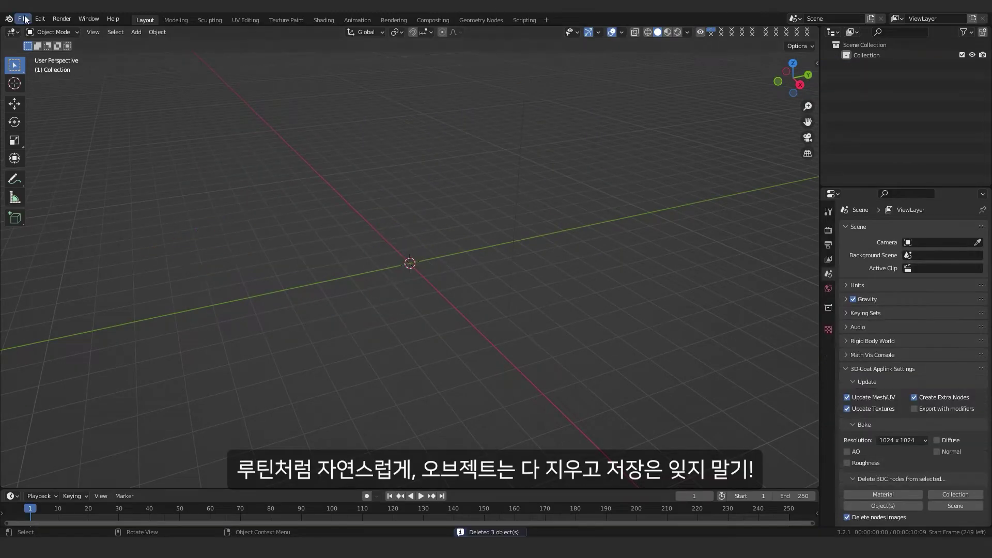
left_click(22, 19)
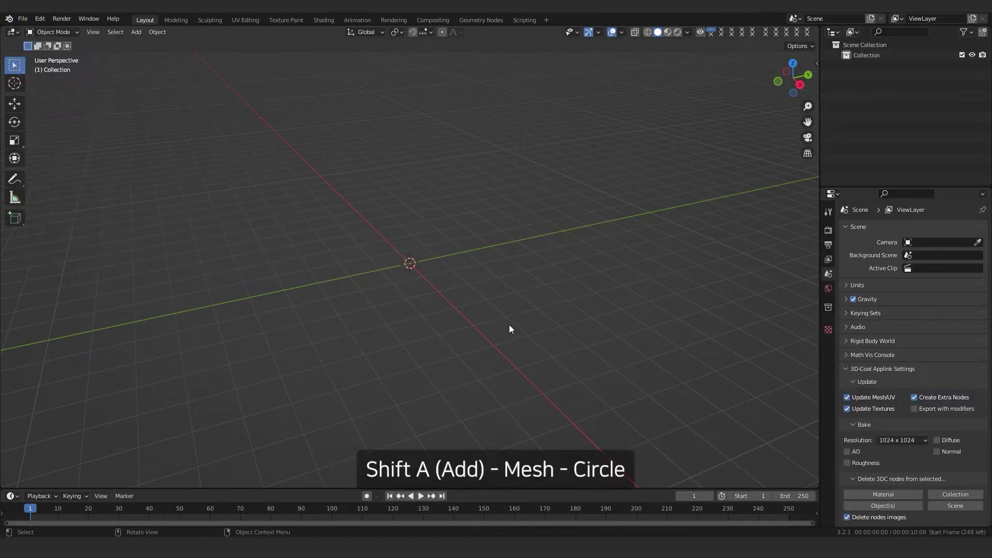
Add a mesh circle at the origin and set its vertices to 16
key("shift+a")
mouse_move(510, 267)
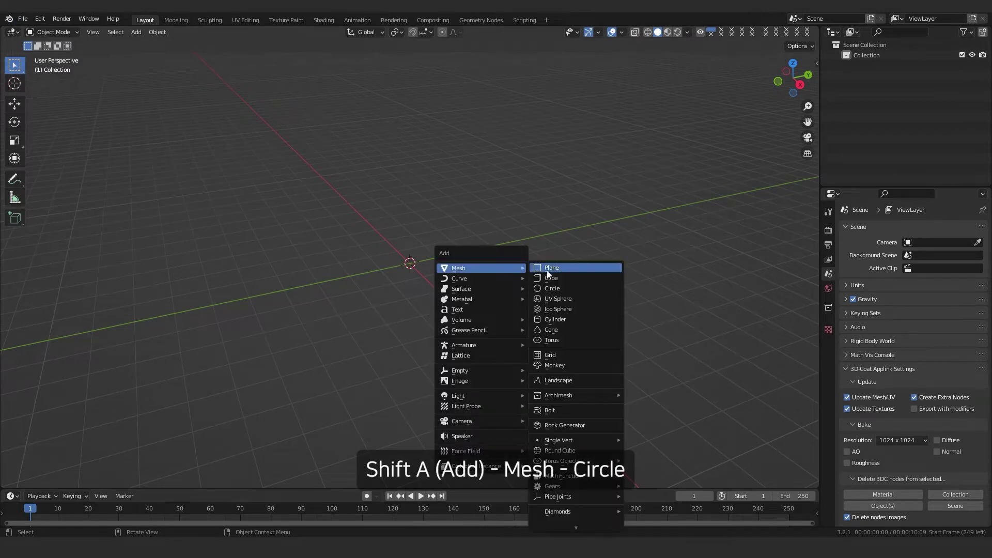
left_click(550, 289)
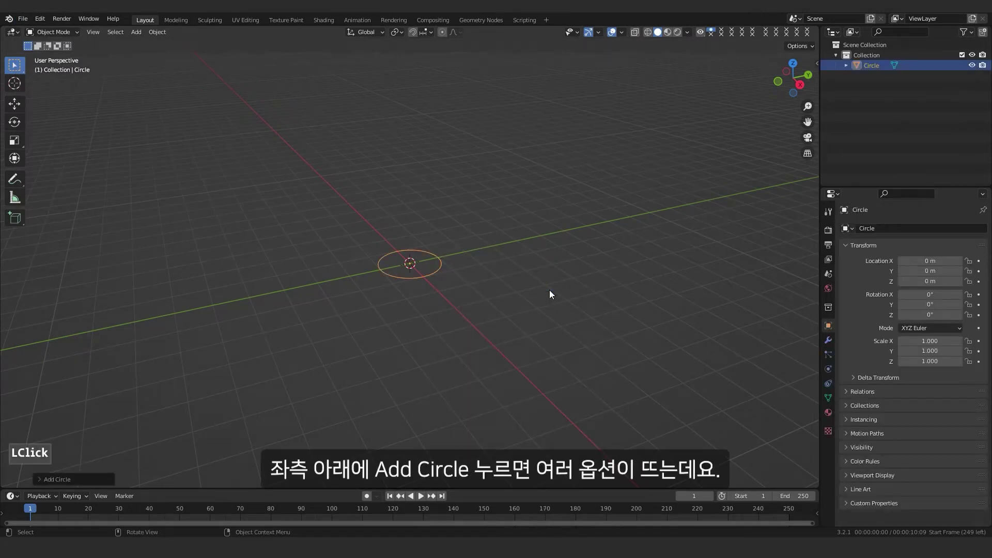
left_click(64, 482)
left_click(139, 367)
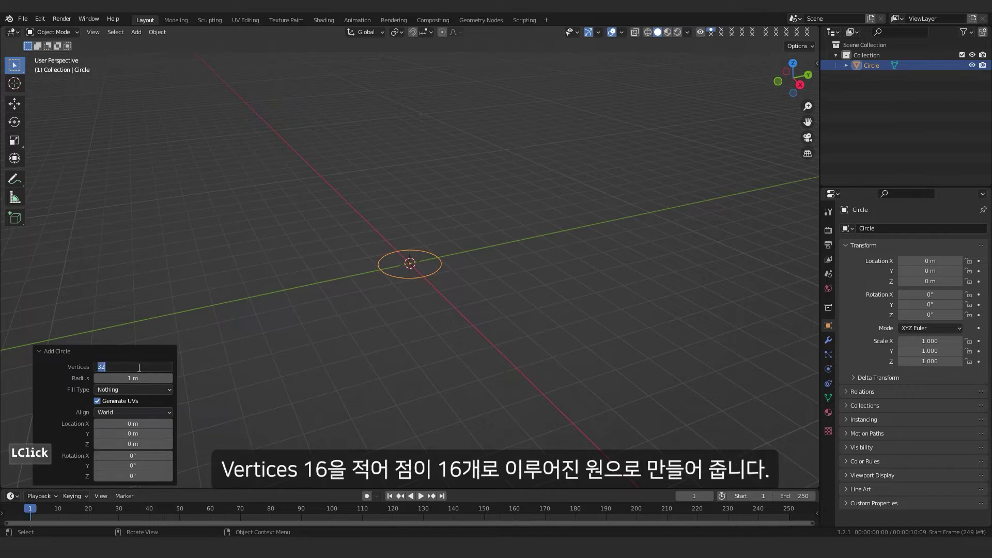
key("Return")
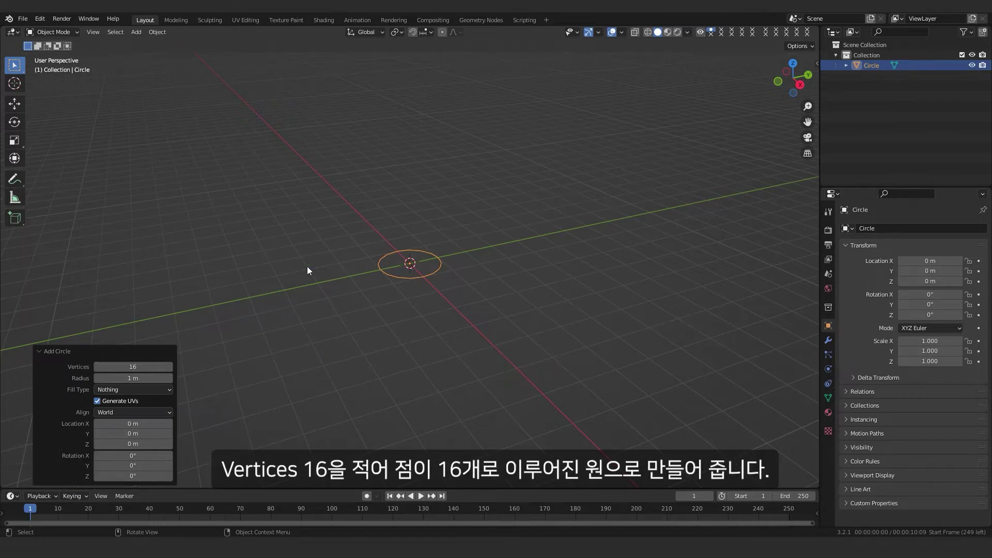
Checker-deselect every other vertex of the circle in Edit Mode and scale the remaining ones inward to about 0.674 to form a star
scroll(403, 226, "up", 3)
key("Tab")
middle_click_drag(412, 231, 501, 277)
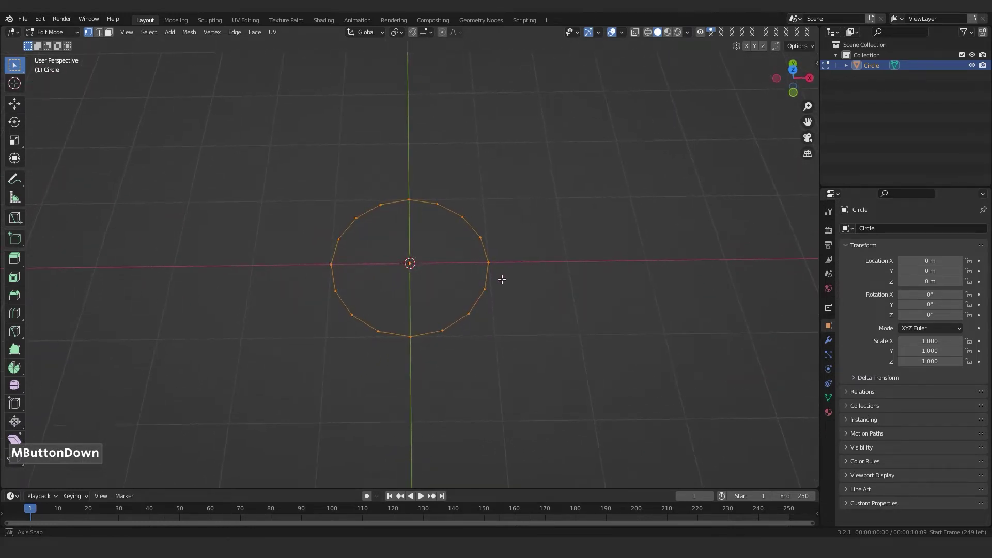
left_click(149, 32)
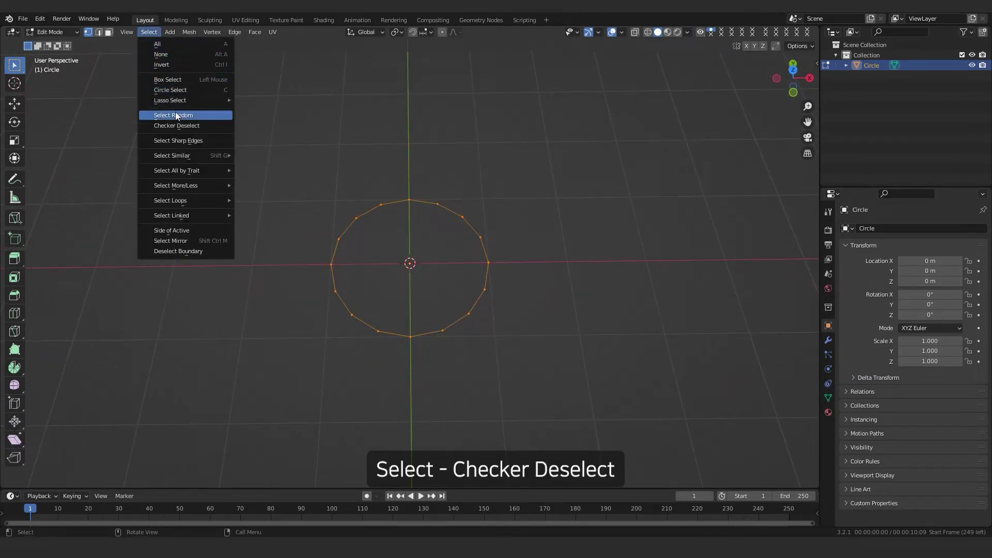
left_click(176, 125)
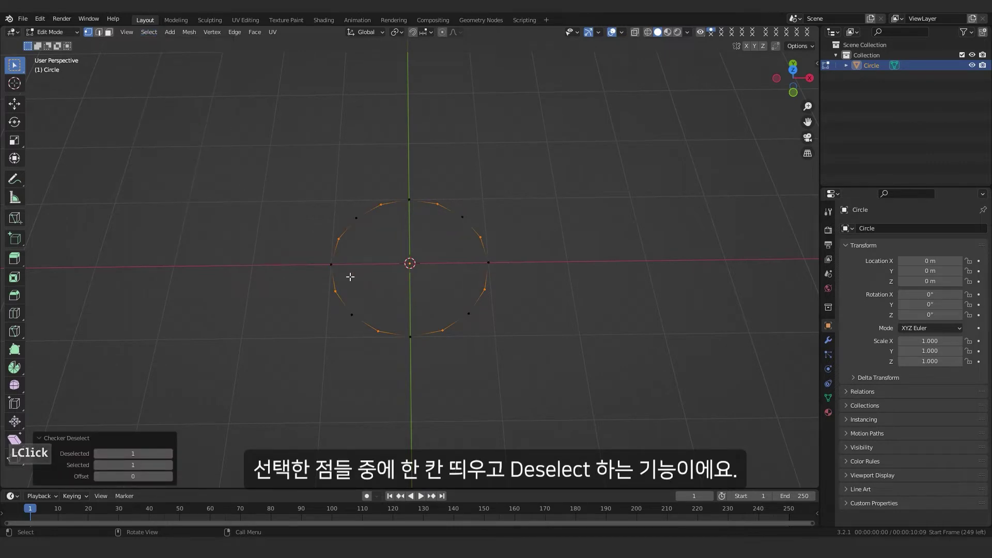
key("s")
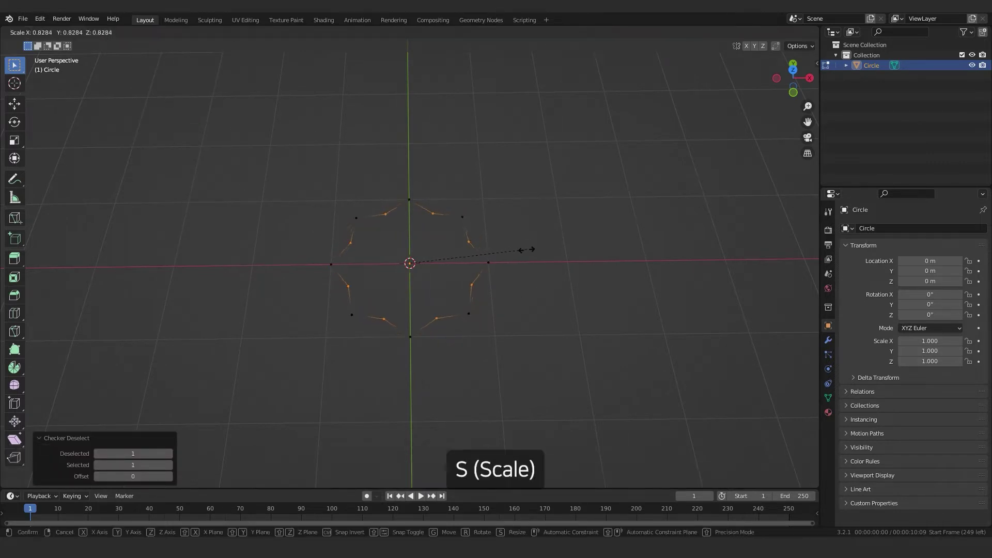
left_click(505, 262)
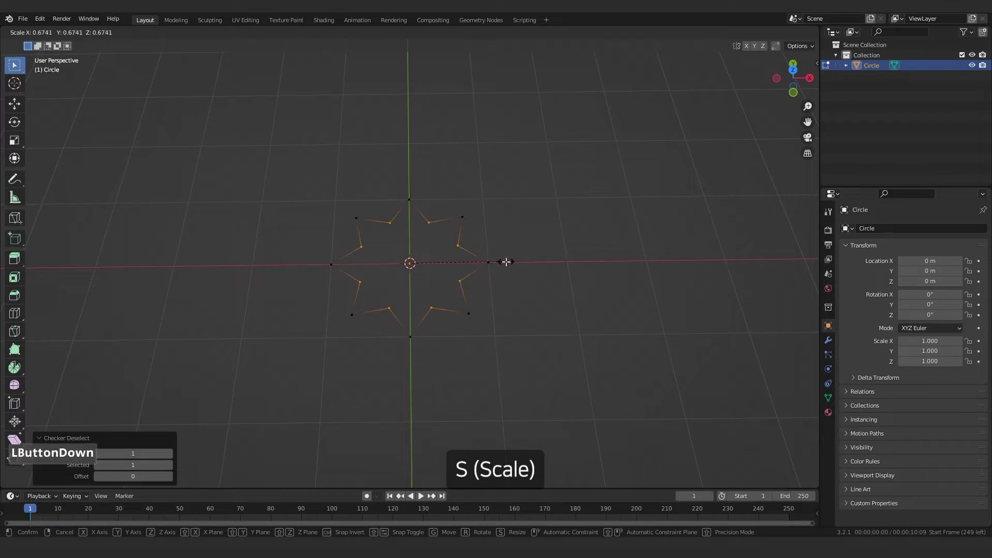
Fill the whole star outline with a face, extrude it 0.2 m upward and return to Object Mode
left_click_drag(555, 186, 286, 398)
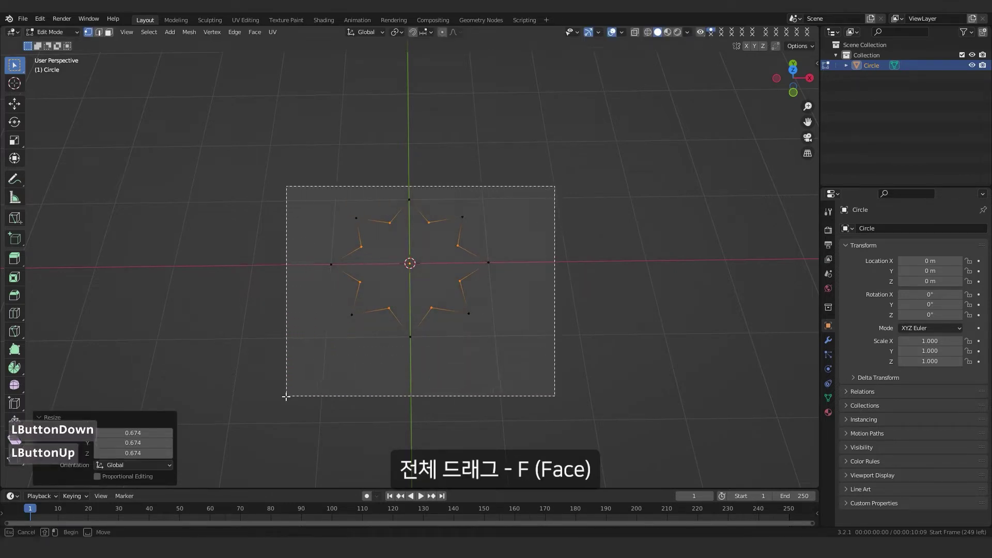
key("f")
middle_click_drag(552, 289, 531, 248)
key("e")
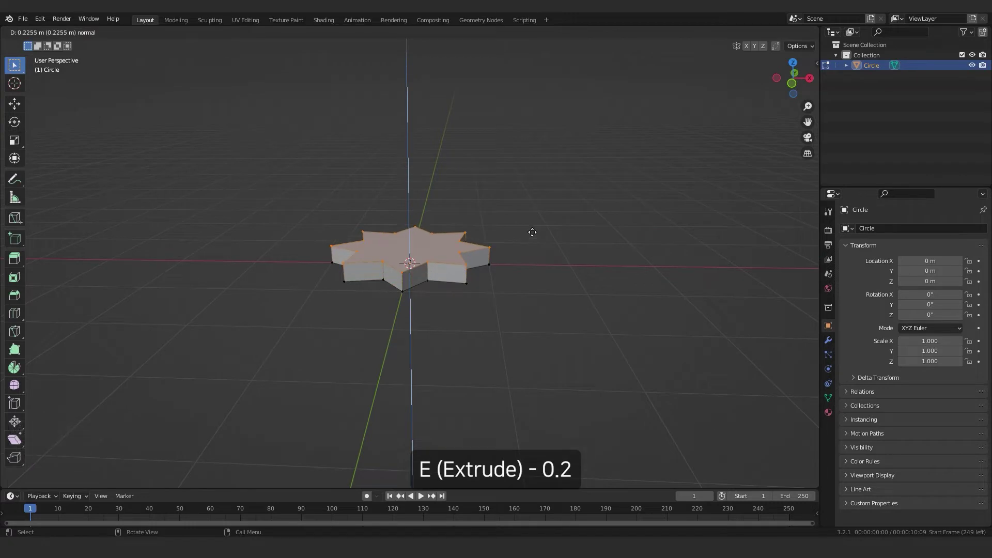
type("0.2")
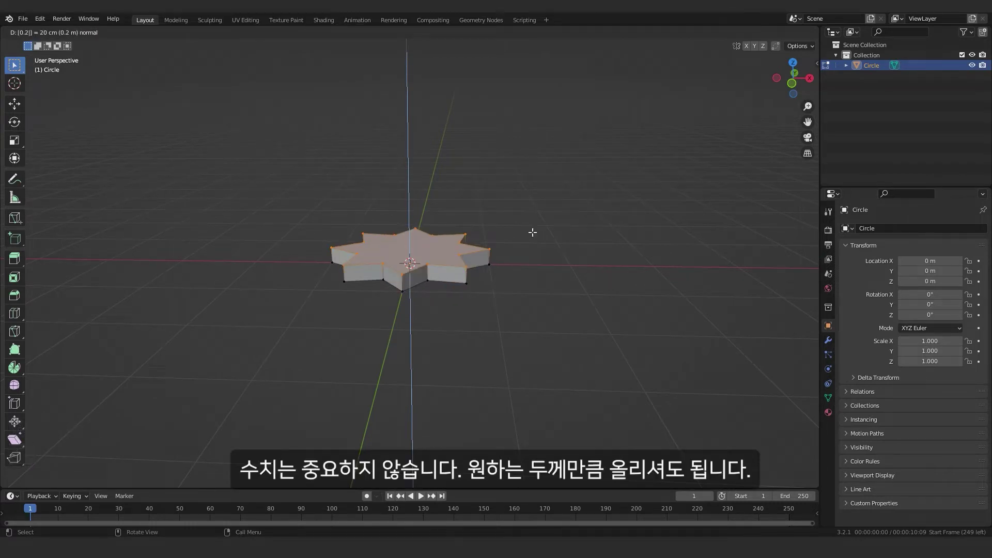
key("Return")
key("Tab")
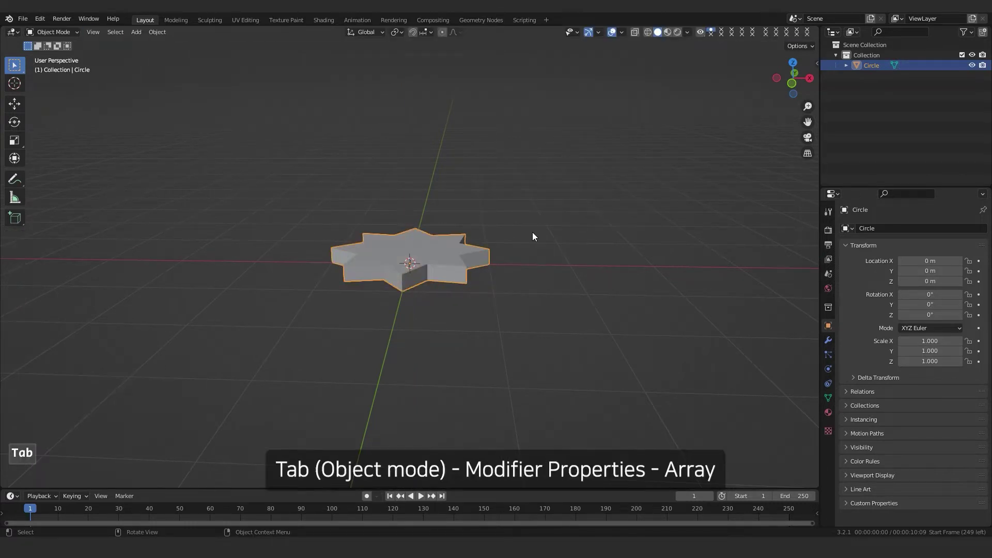
Add an Array modifier to the star with relative offset Factor X 0 and Factor Z 1
left_click(828, 340)
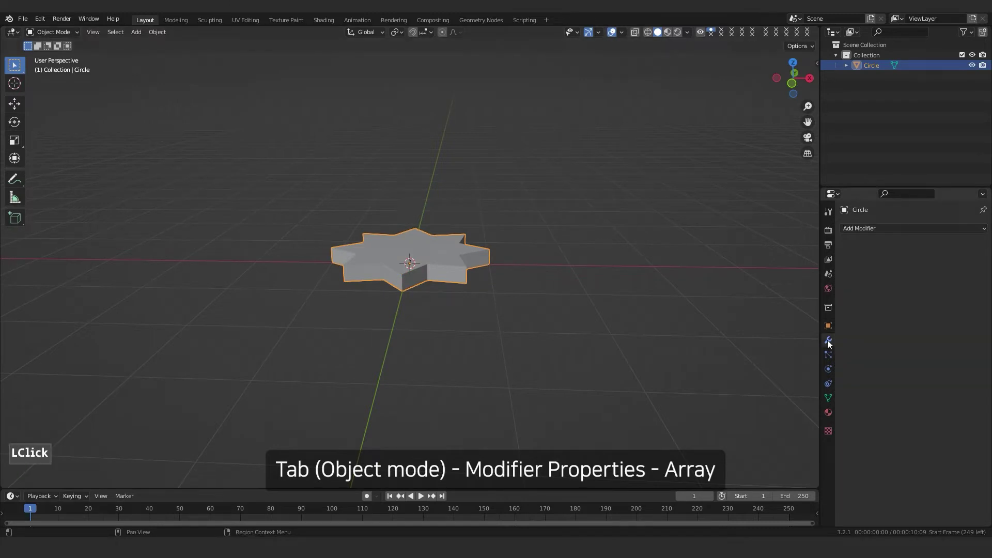
left_click(865, 230)
left_click(811, 257)
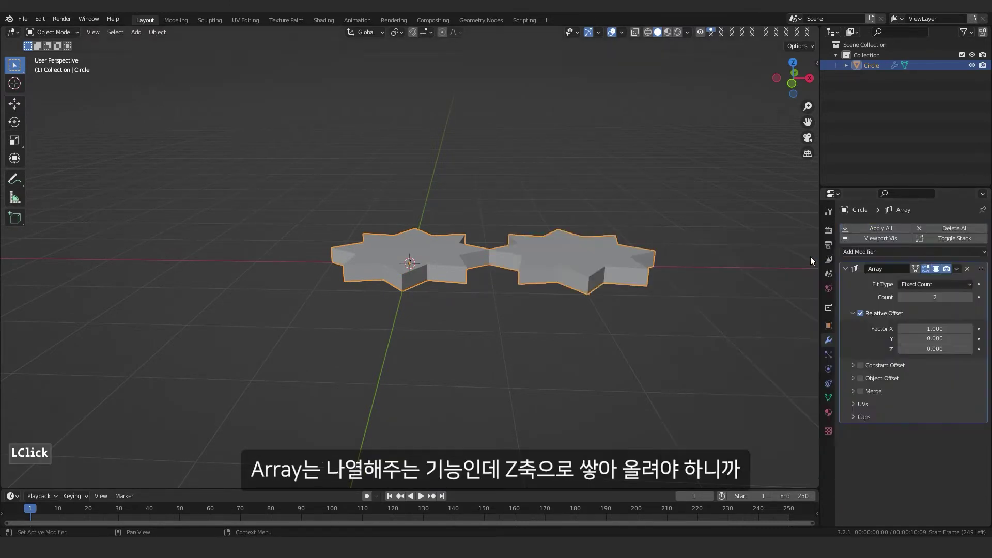
left_click(943, 329)
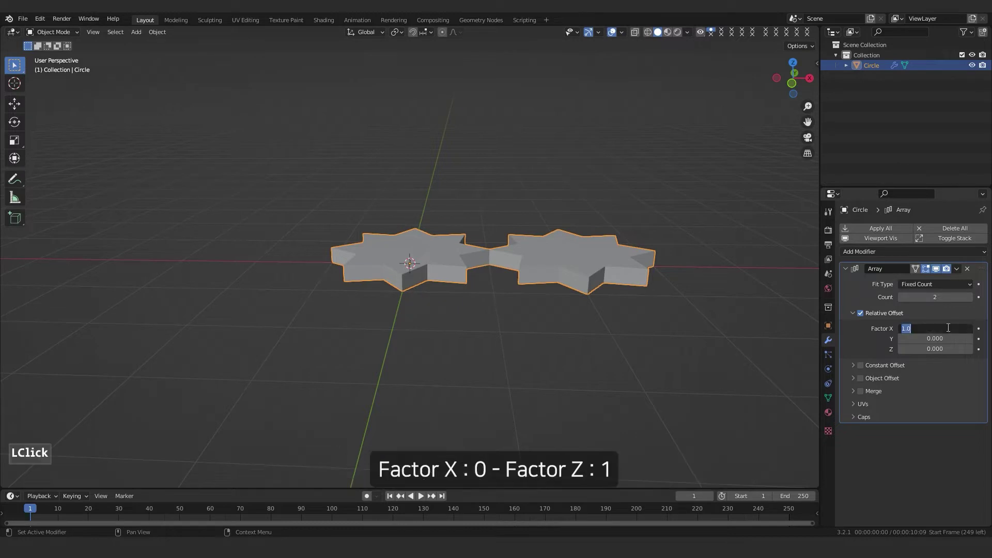
type("0")
key("Return")
left_click(943, 349)
type("1")
key("Return")
Set the Array modifier's count to 7 to stack the star layers
middle_click_drag(643, 256, 631, 275)
double_click(970, 297)
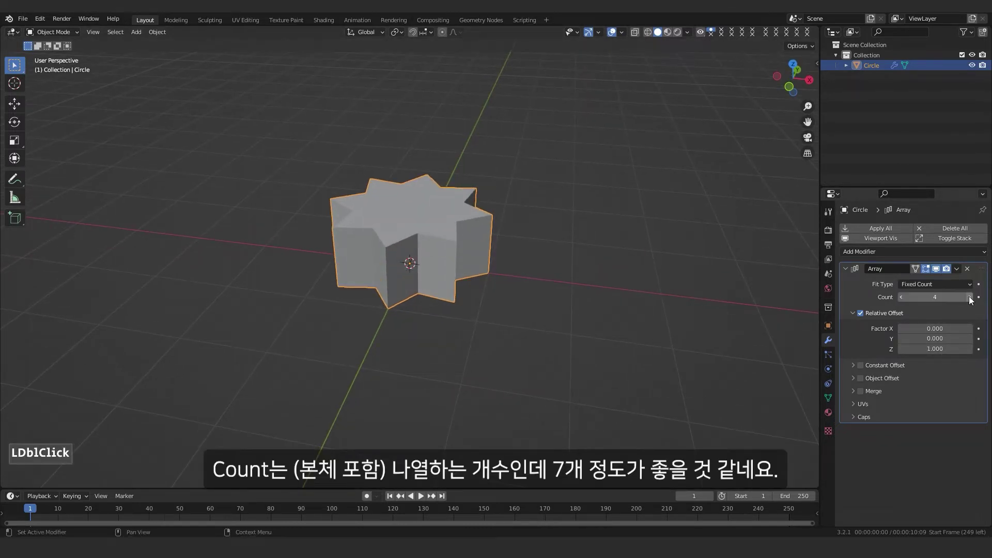
double_click(969, 297)
left_click(970, 297)
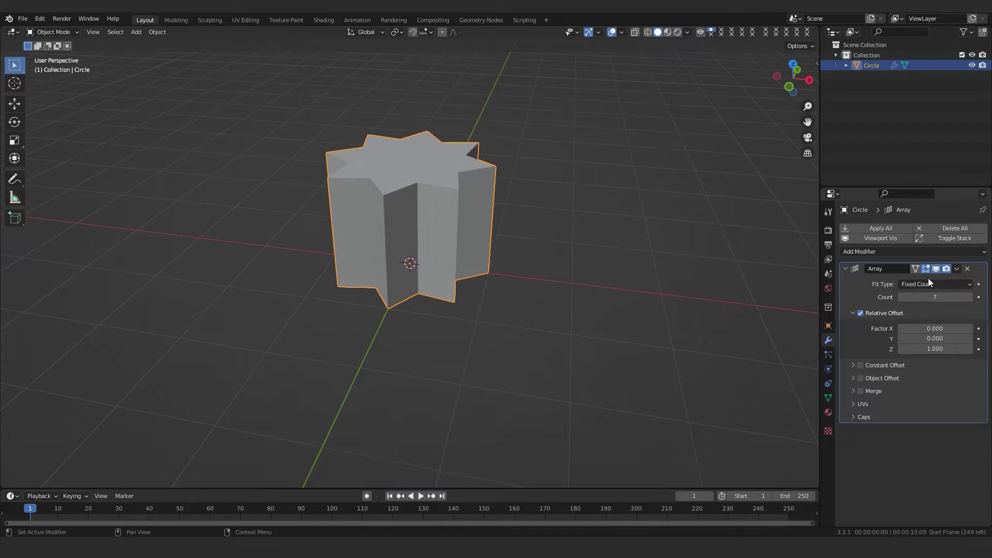
Add a Bevel modifier to the stacked star with an amount of 0.03 m and 3 segments
left_click(894, 255)
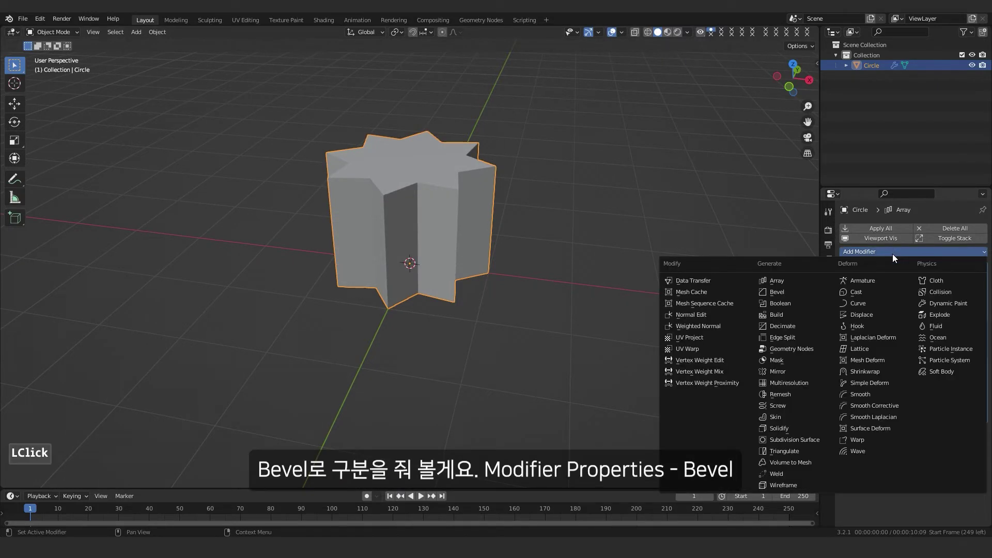
left_click(800, 292)
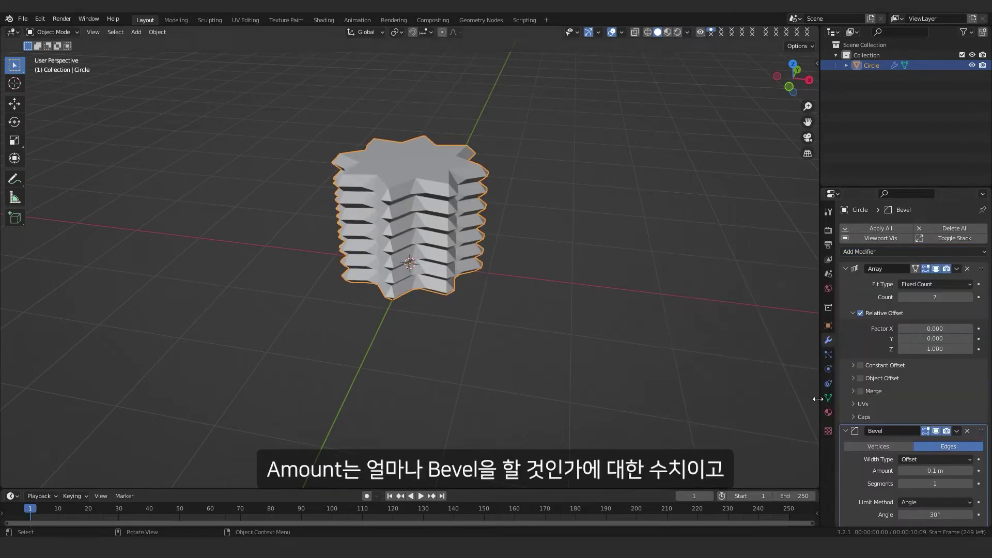
left_click(936, 471)
double_click(901, 472)
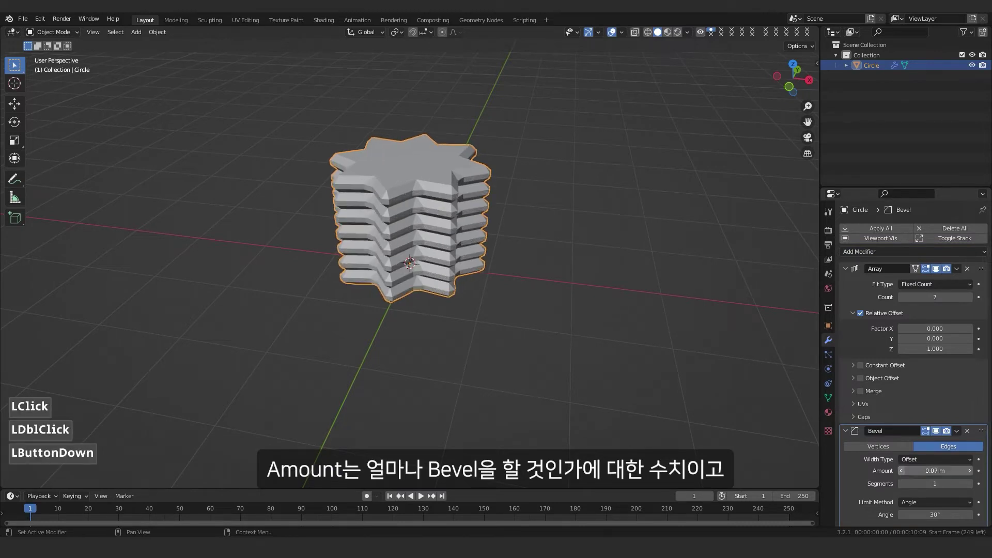
double_click(901, 471)
double_click(901, 472)
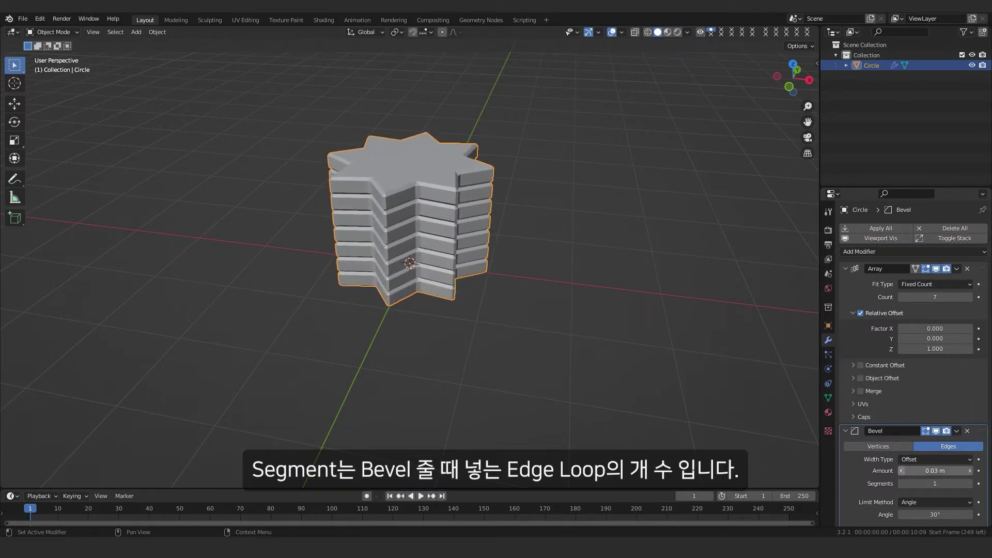
left_click(901, 472)
left_click(970, 484)
left_click(970, 483)
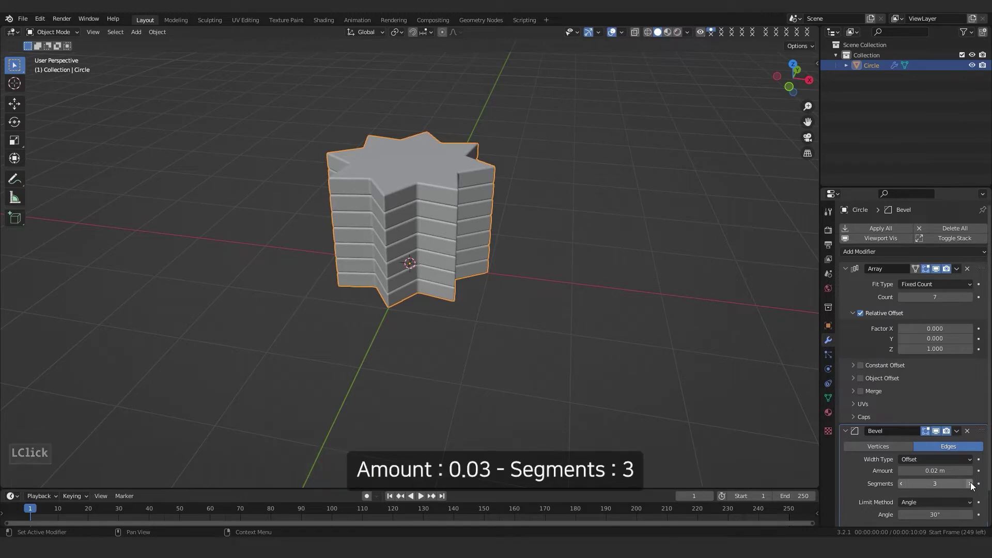
left_click(970, 471)
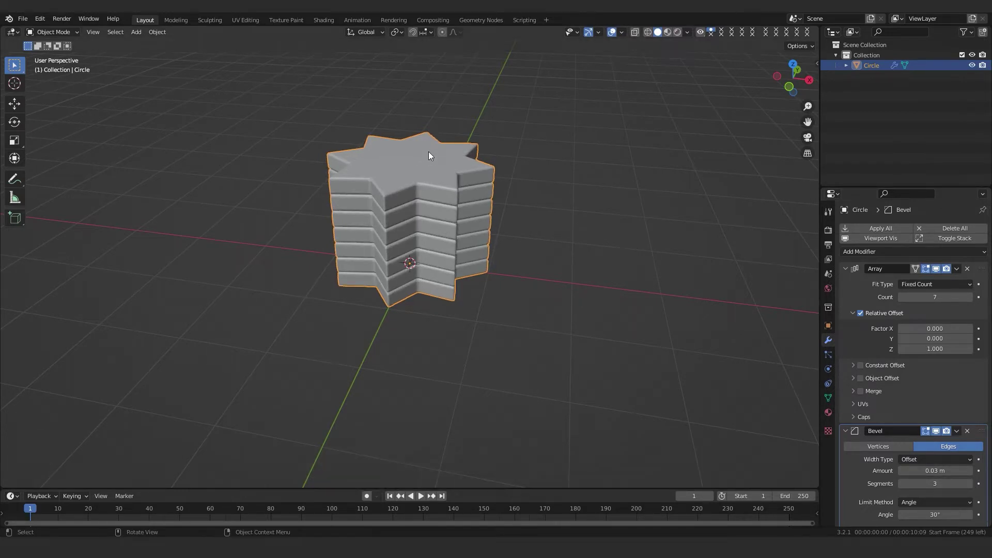
Apply smooth shading to the stacked star object
scroll(429, 151, "up", 2)
middle_click_drag(429, 151, 437, 229, "shift")
scroll(416, 240, "up", 1)
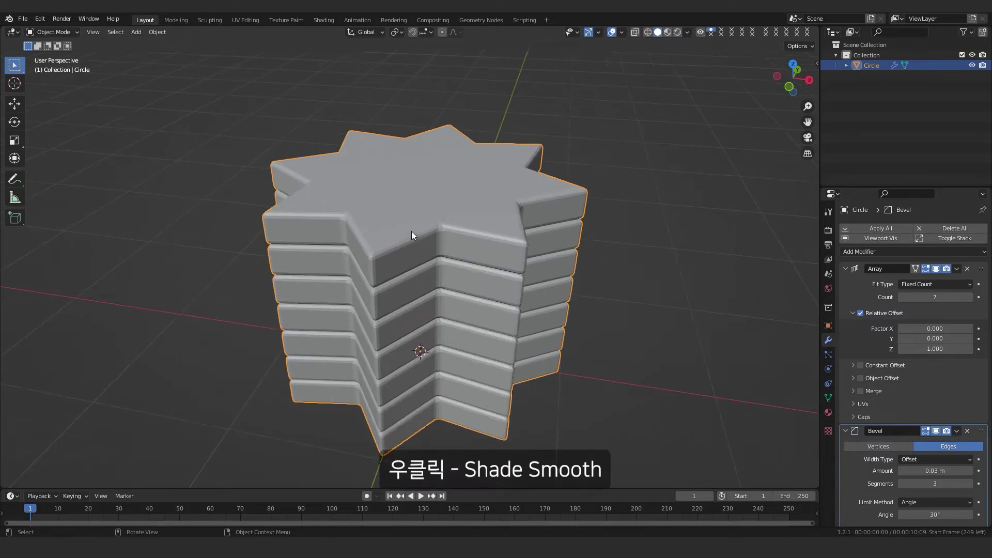
right_click(412, 231)
left_click(412, 231)
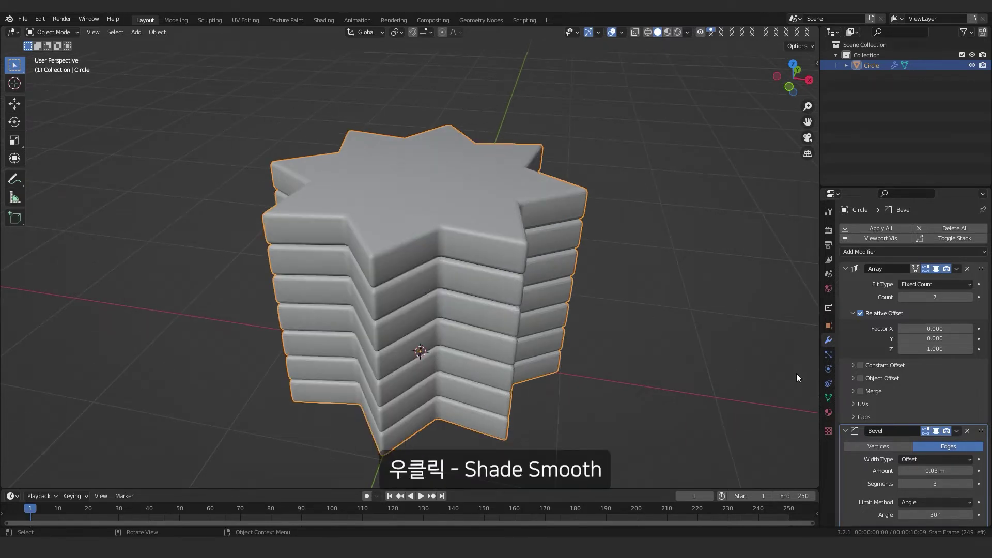
Enable Harden Normals in the Bevel modifier's shading options
scroll(930, 375, "down", 3)
scroll(876, 517, "down", 3)
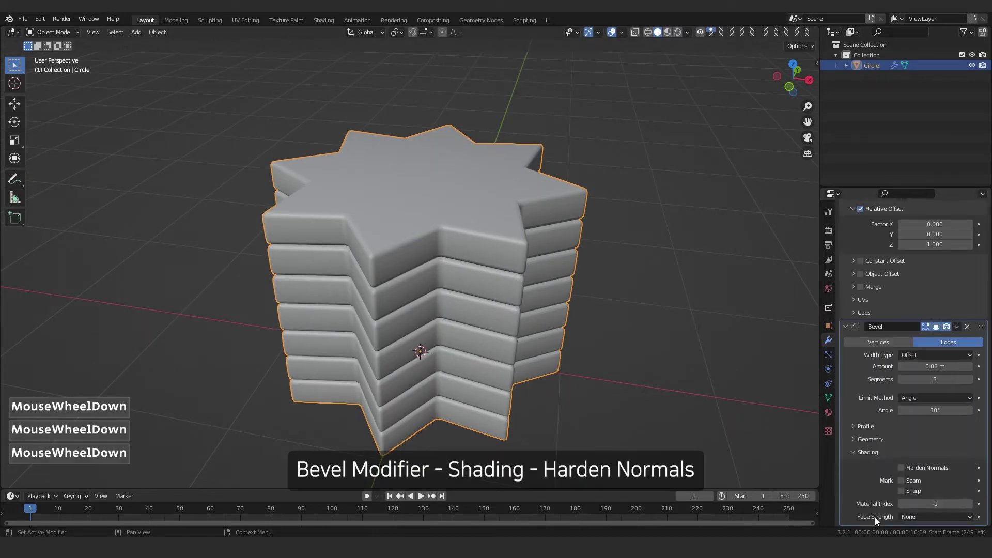
left_click(902, 468)
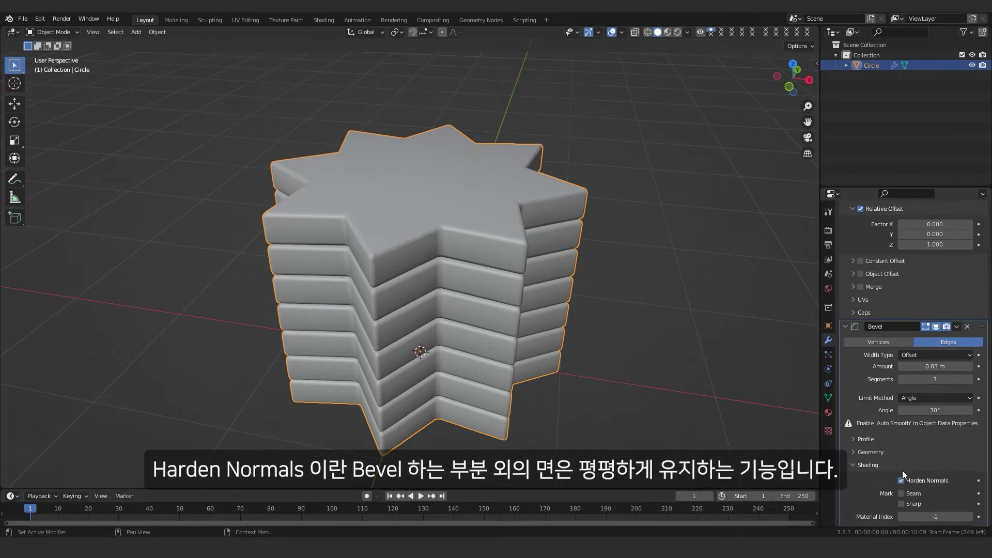
Enable Auto Smooth for the mesh normals, switching it off and on again to compare the shading, and return to the modifiers
left_click(828, 397)
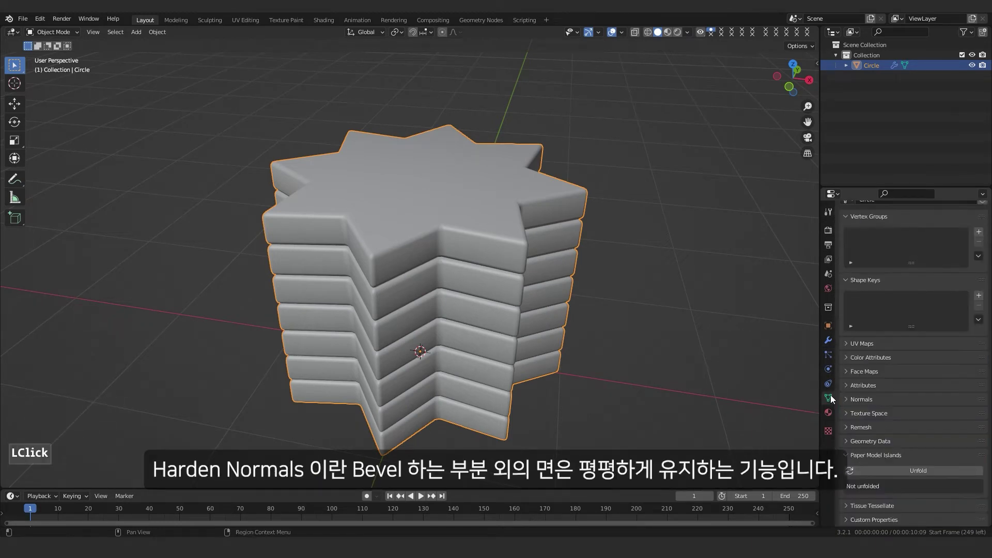
left_click(860, 399)
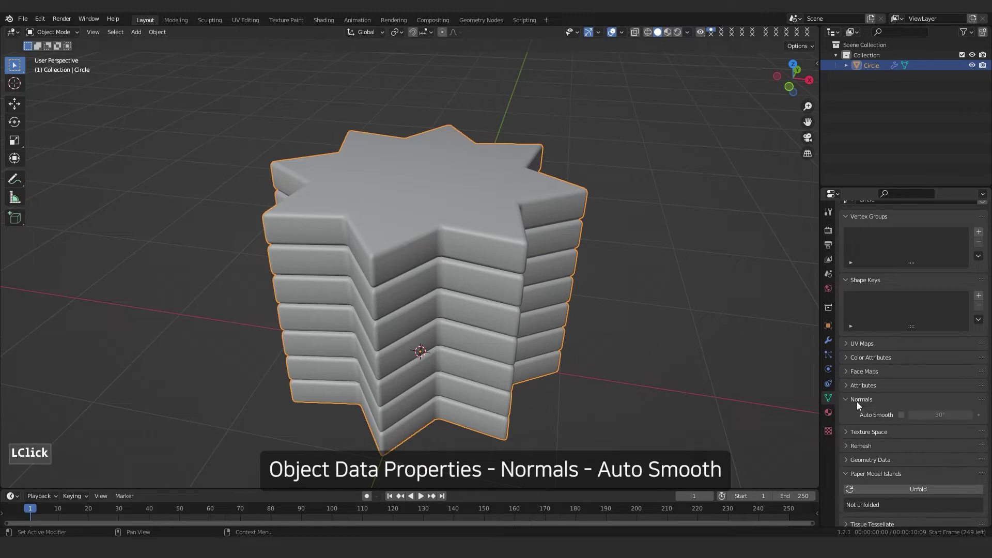
left_click(901, 415)
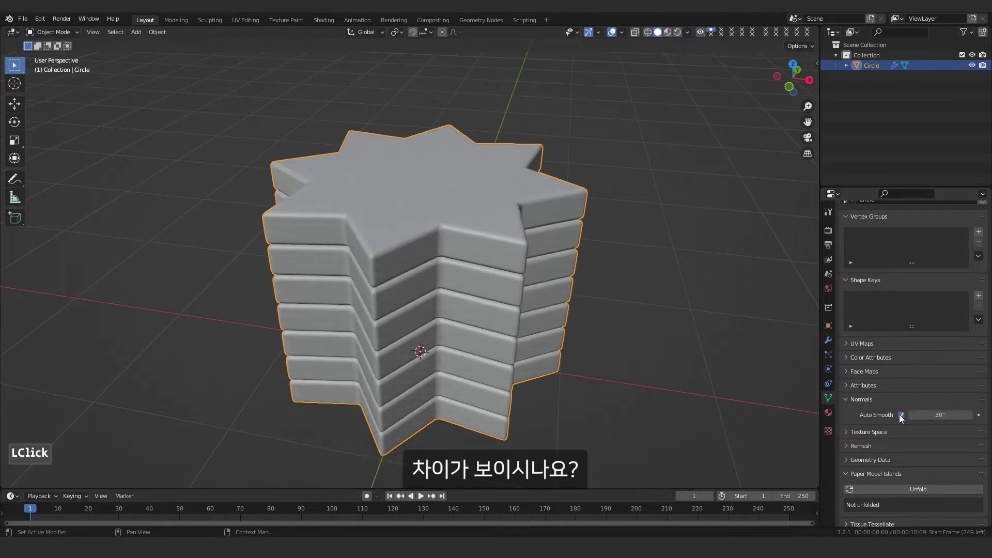
left_click(901, 415)
left_click(900, 415)
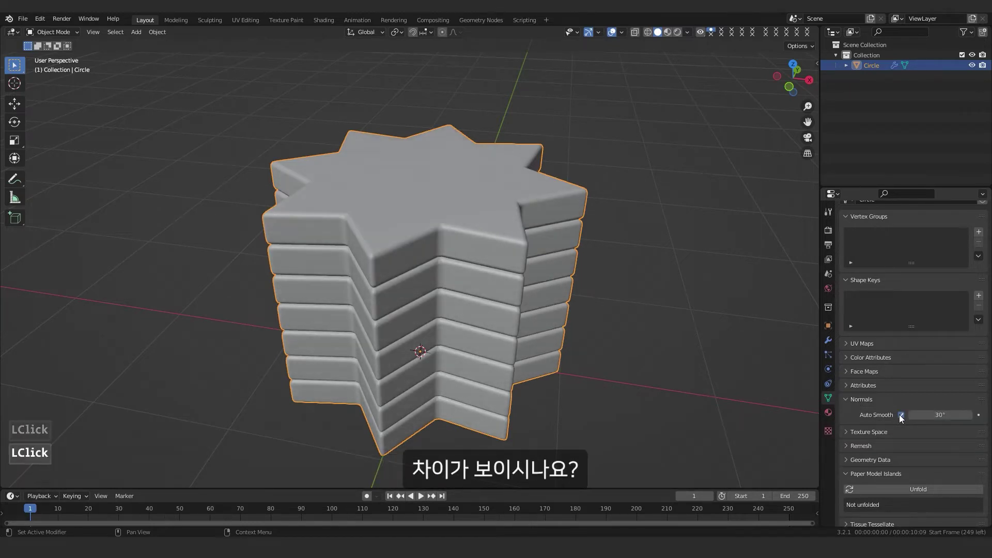
left_click(829, 340)
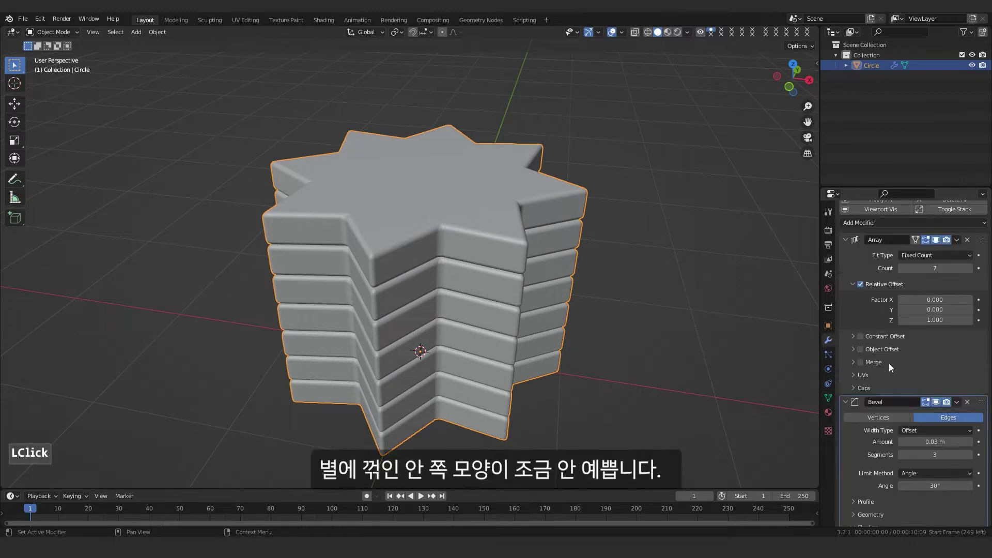
Set the outer miter to Patch in the Bevel modifier's geometry options and collapse that modifier
scroll(880, 458, "down", 4)
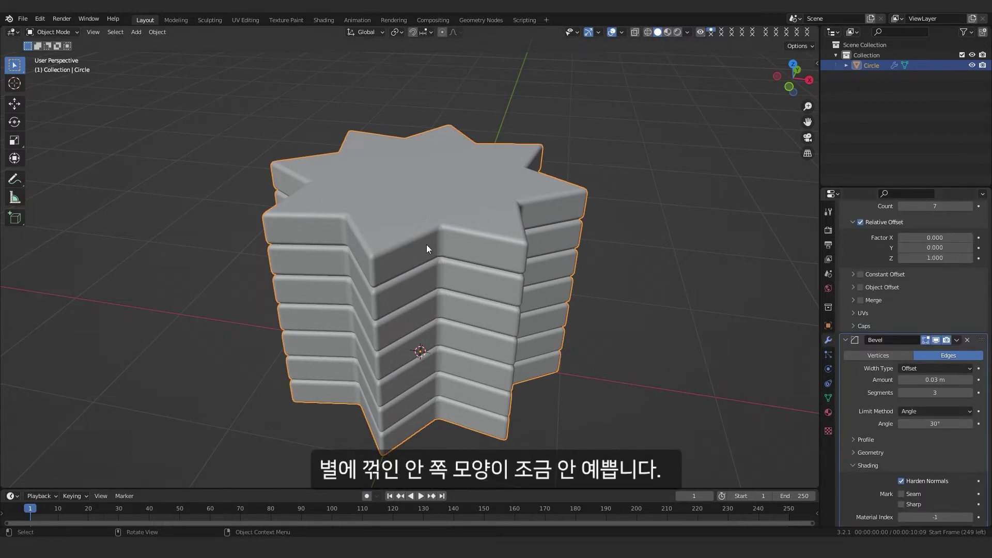
left_click(873, 453)
scroll(877, 451, "down", 2)
left_click(906, 429)
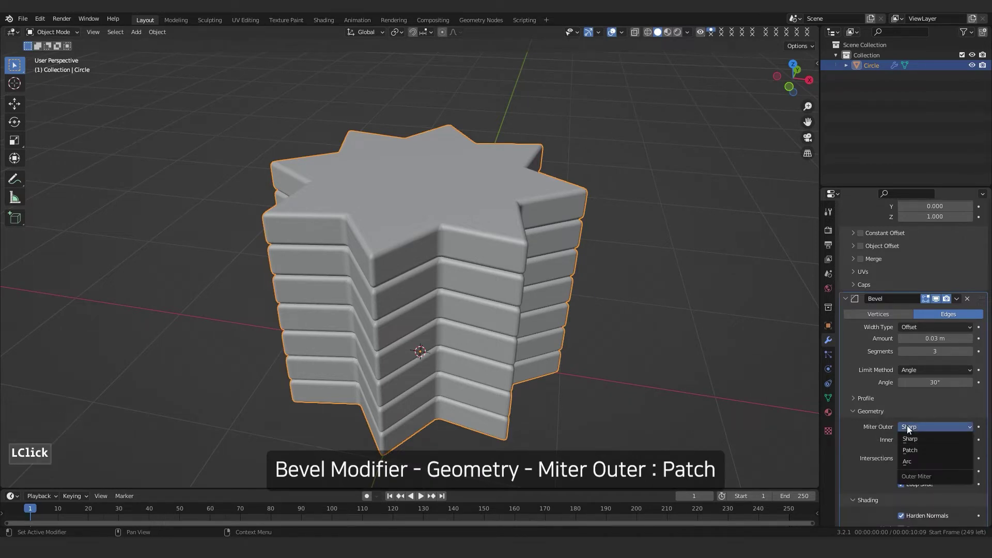
left_click(910, 448)
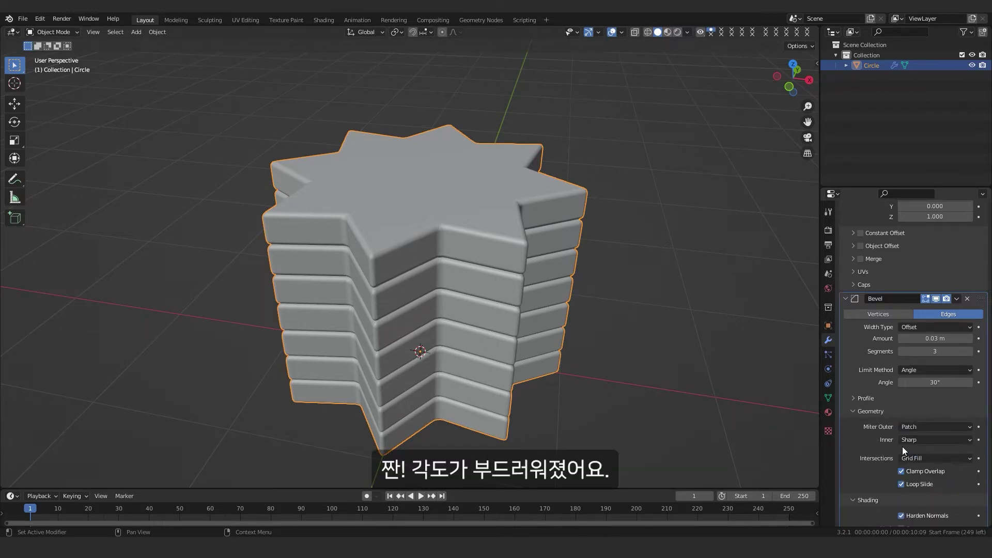
scroll(532, 330, "down", 3)
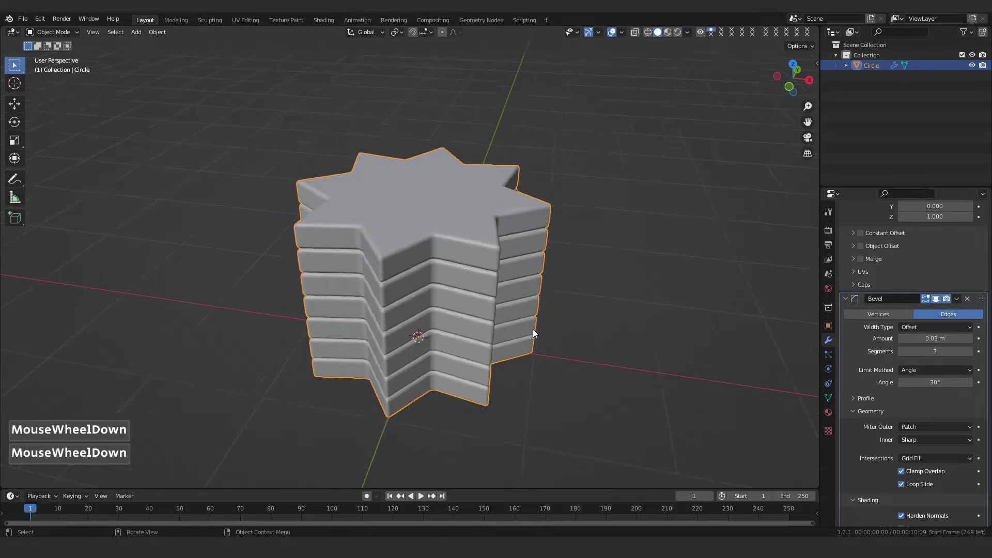
scroll(897, 265, "up", 3)
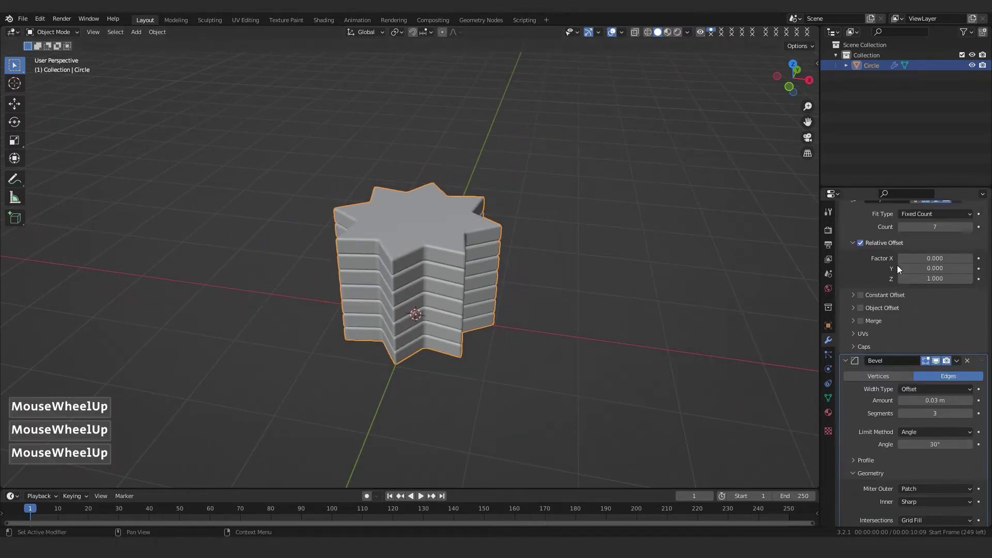
left_click(846, 361)
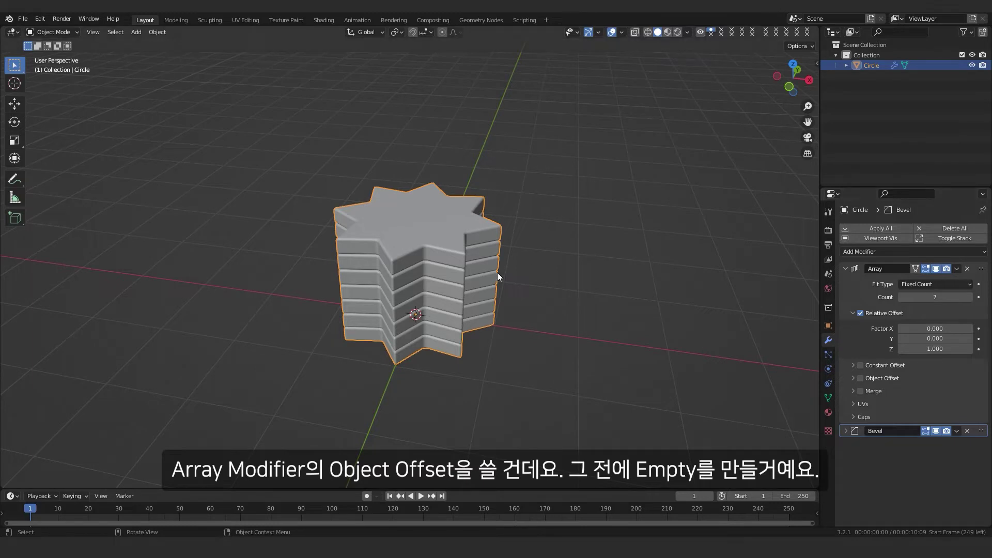
Add a Plain Axes empty at the world origin and enlarge its display size beyond the star stack
key("shift+a")
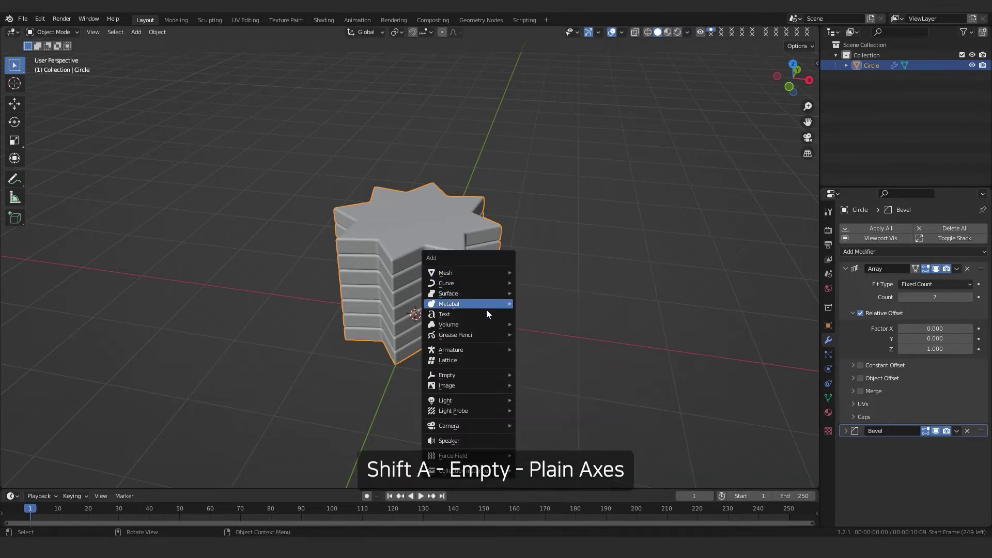
mouse_move(477, 373)
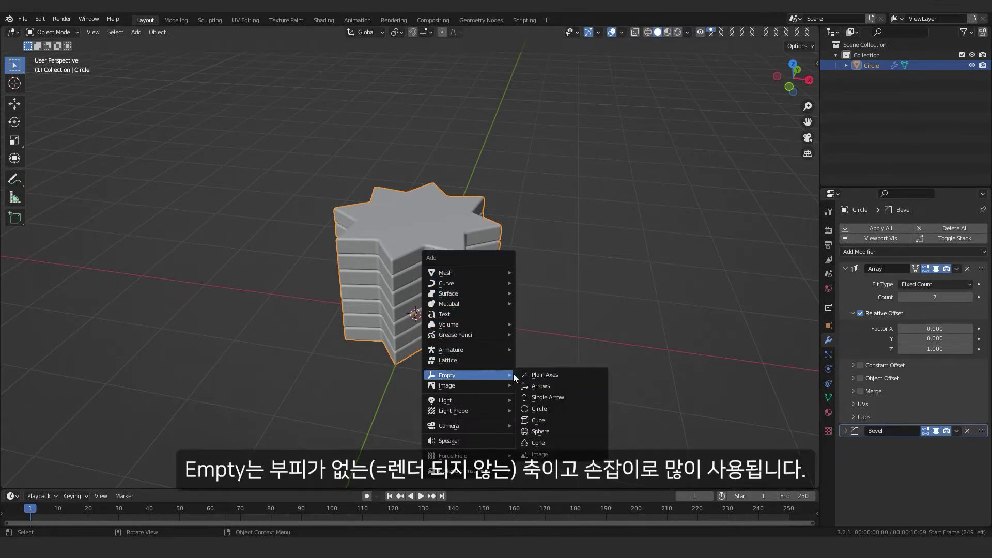
left_click(545, 375)
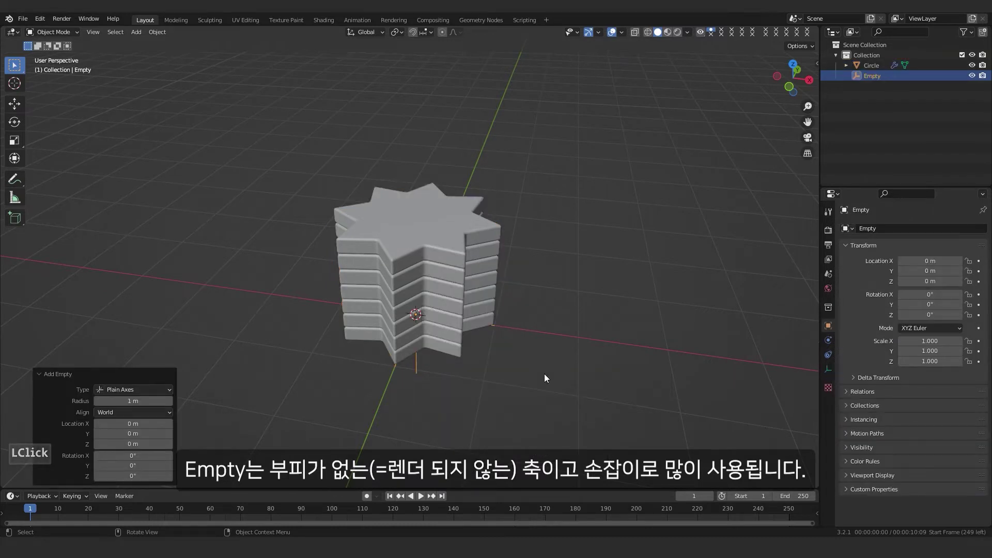
right_click(476, 292)
left_click(468, 292)
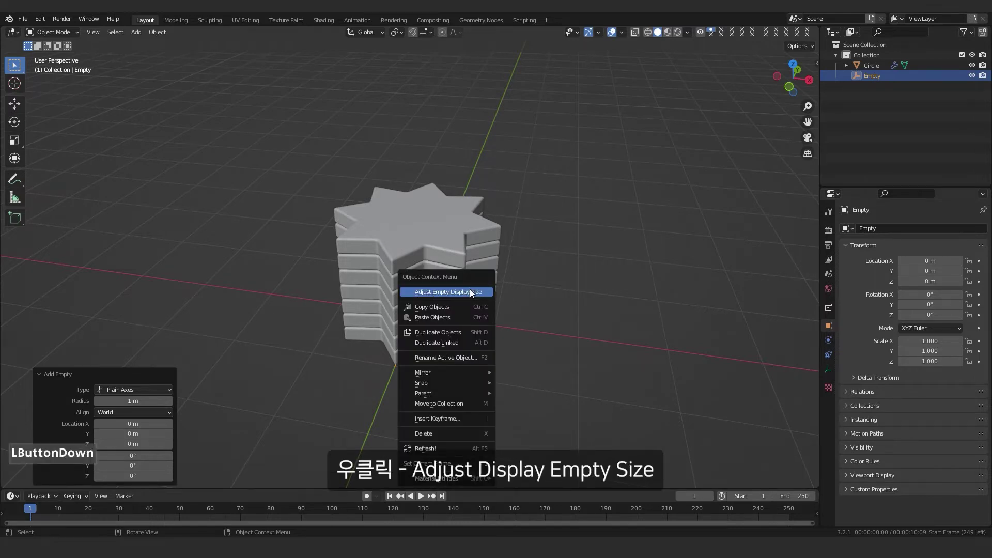
left_click(546, 294)
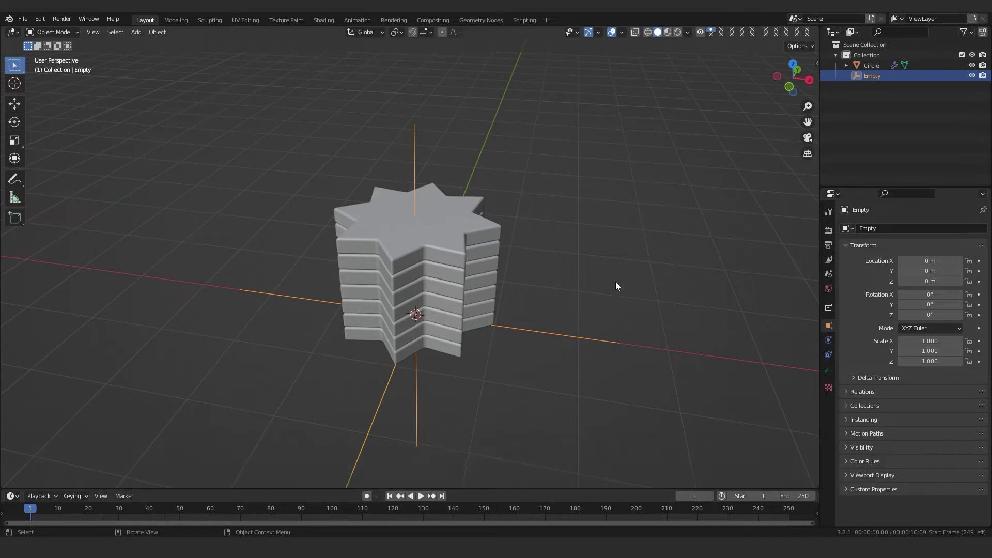
Enable Object Offset in the star stack's Array modifier and assign the Empty as its offset object
left_click(460, 221)
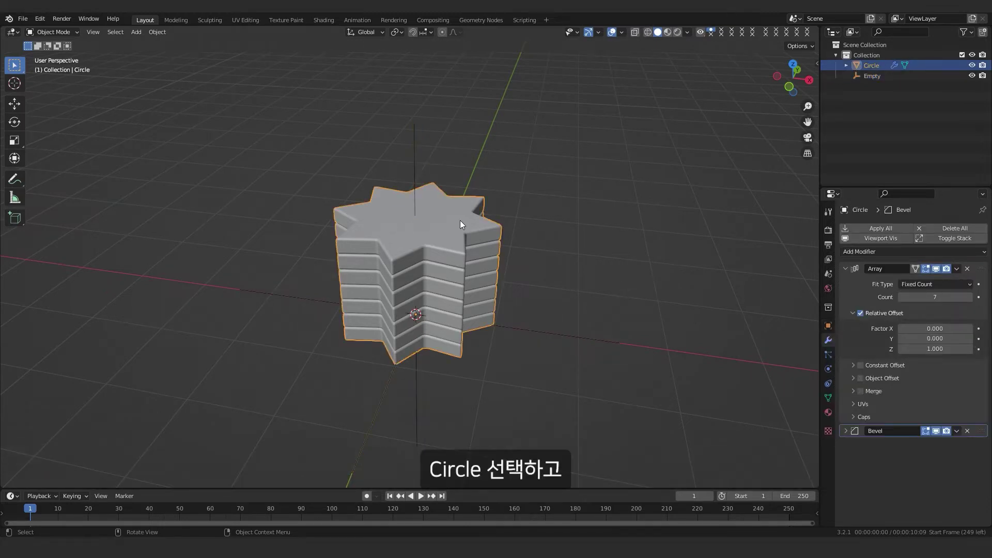
left_click(861, 378)
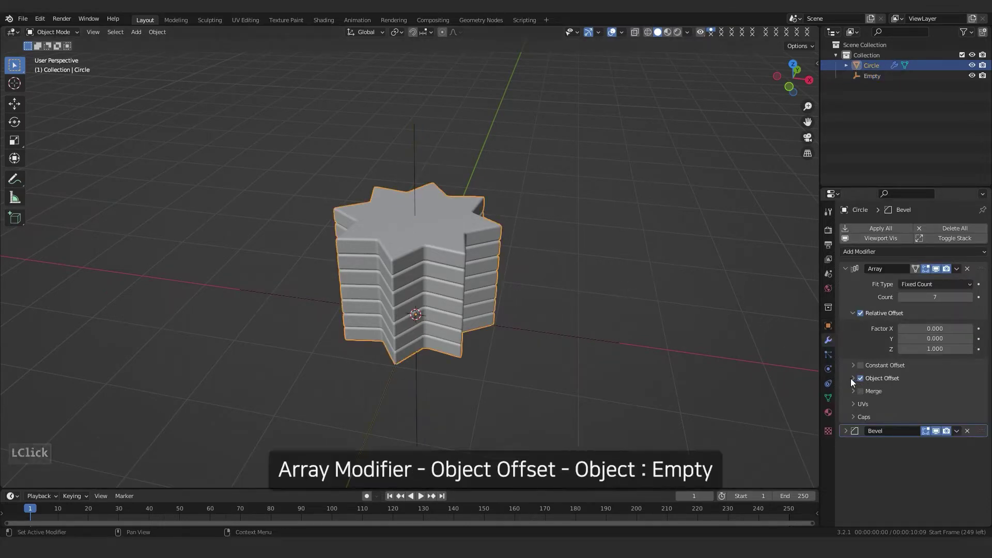
left_click(851, 379)
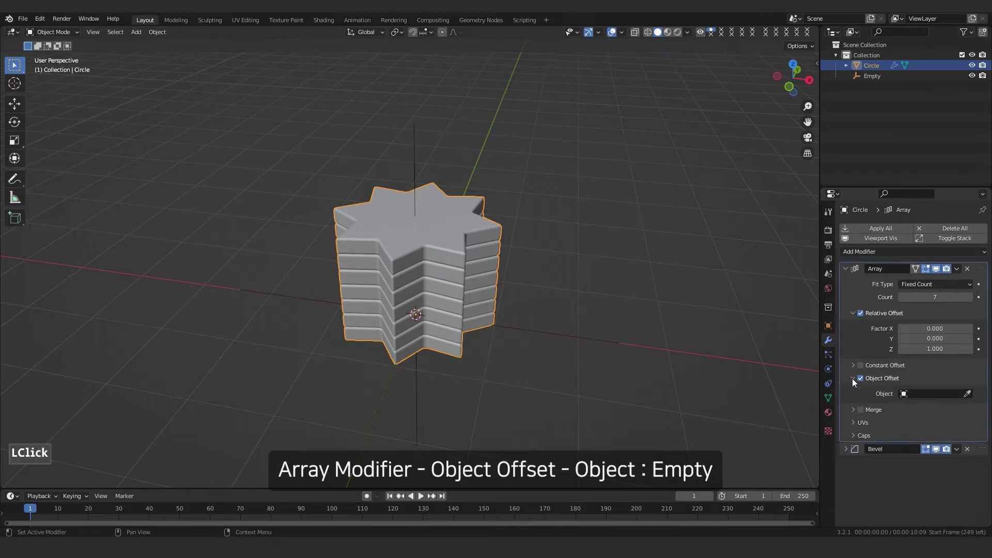
left_click(970, 394)
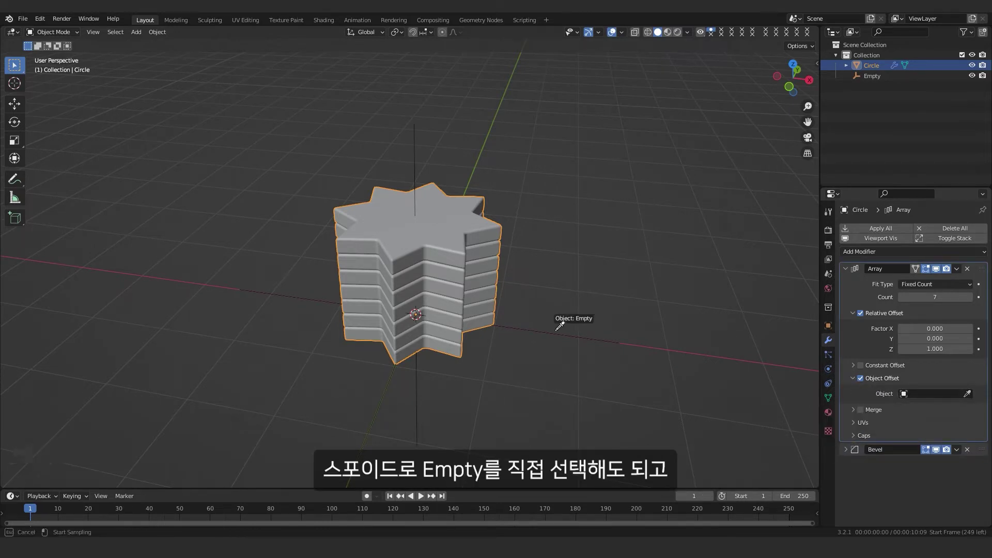
key("Escape")
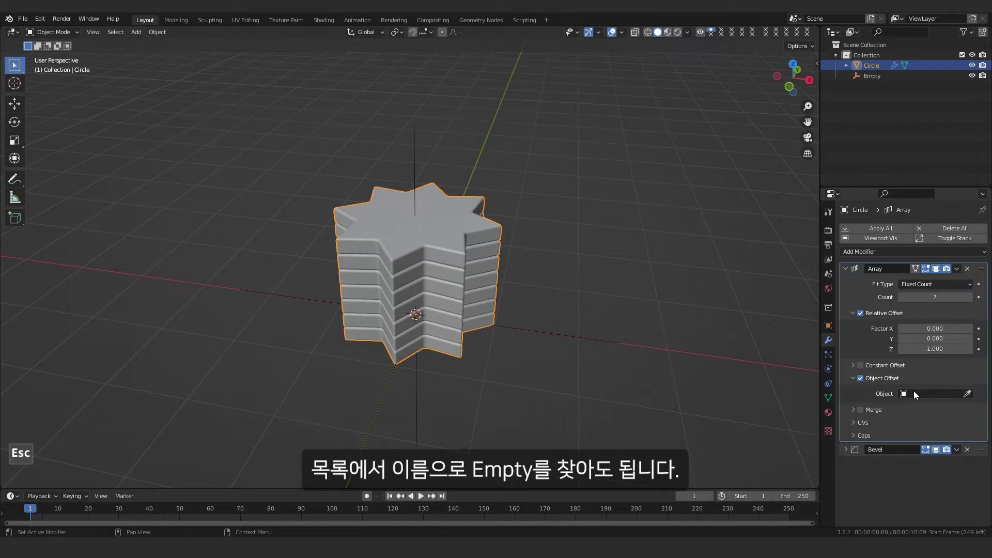
left_click(914, 394)
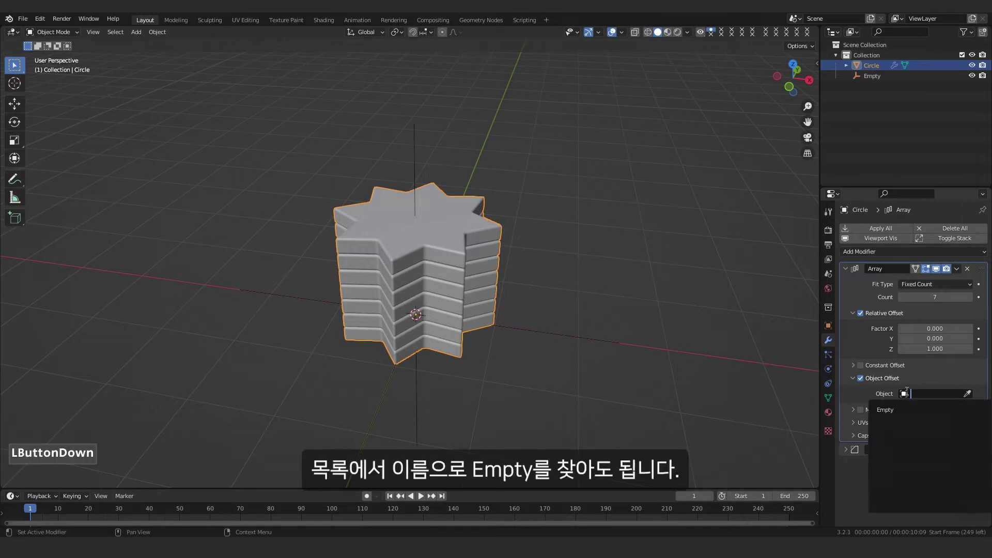
left_click(886, 410)
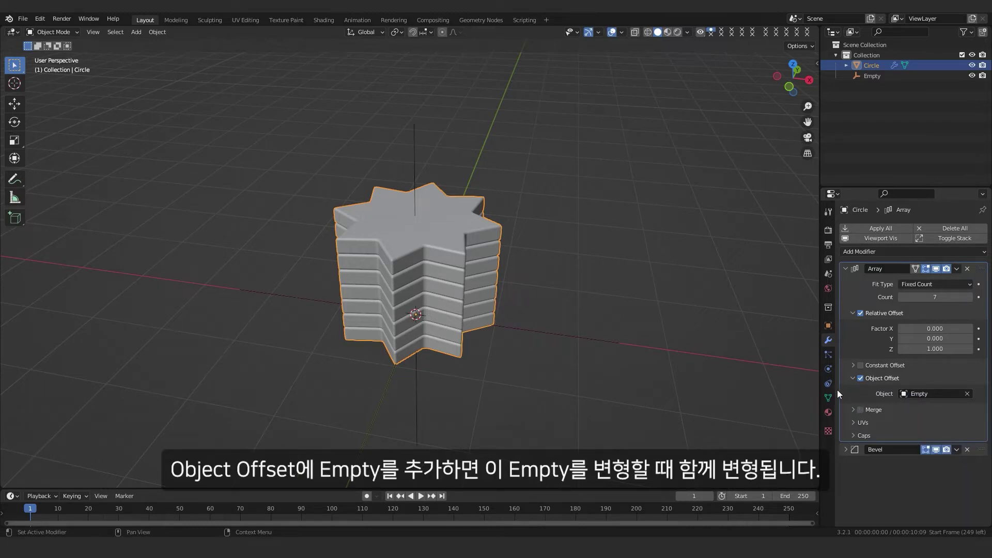
Try moving the Empty, rotating it freely and rotating it about the Z axis, cancelling each transform
left_click(519, 330)
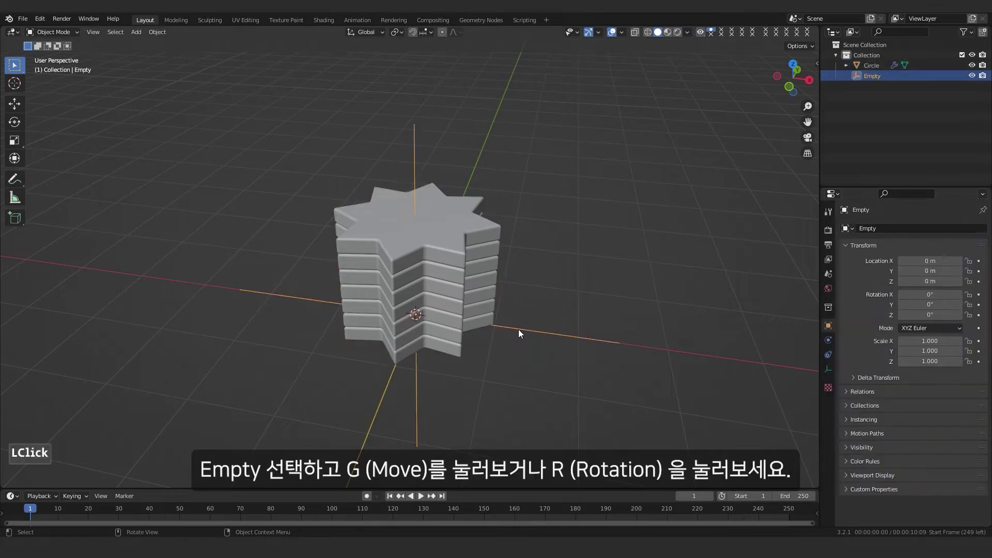
key("g")
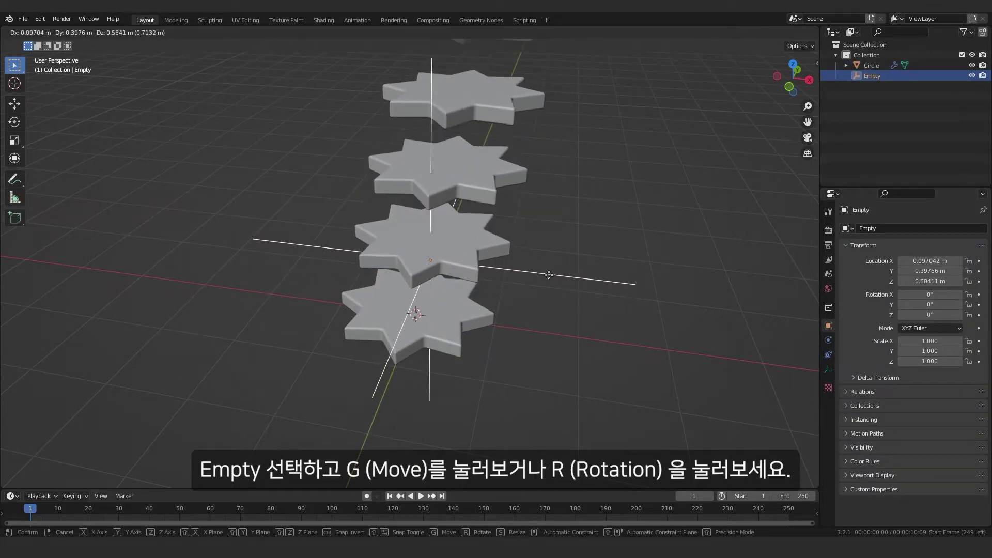
key("Escape")
key("r")
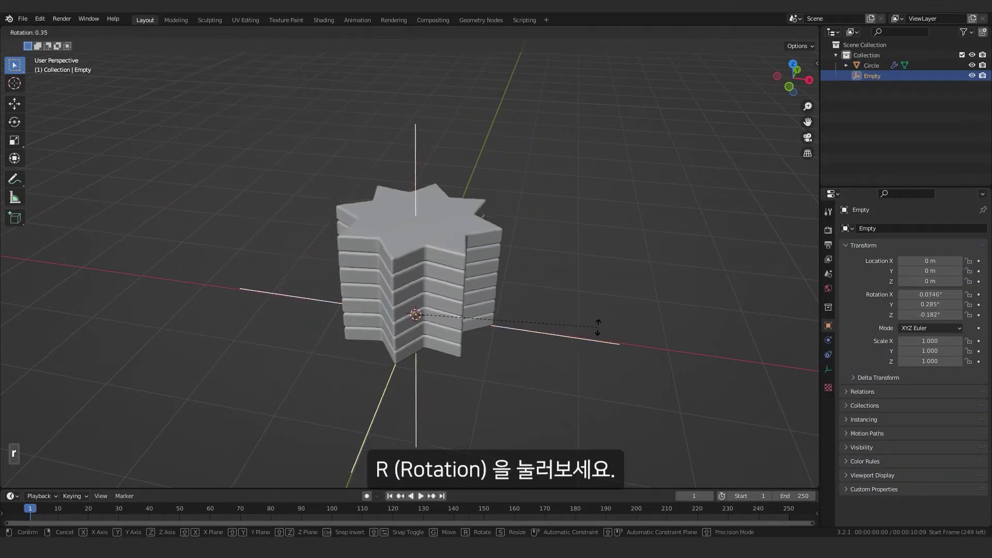
key("Escape")
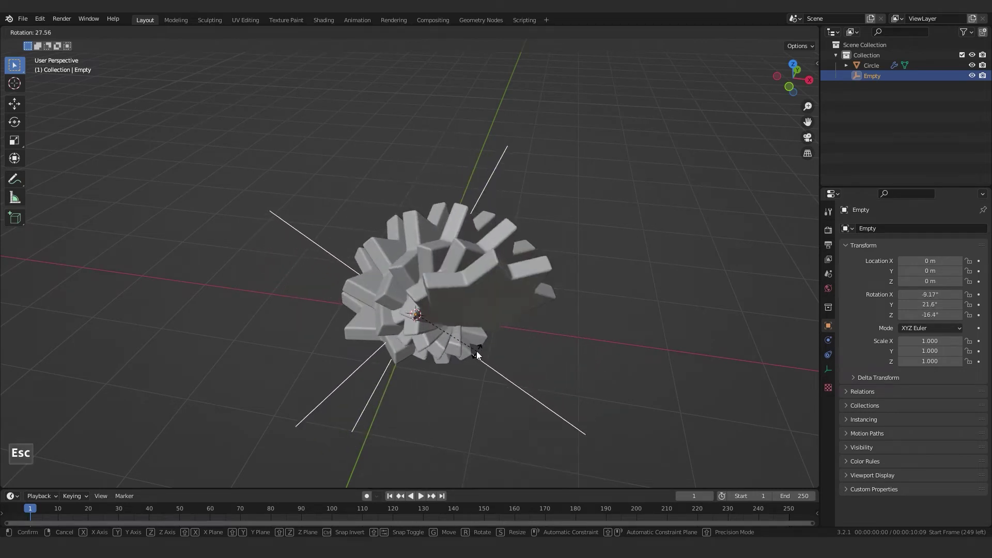
key("r")
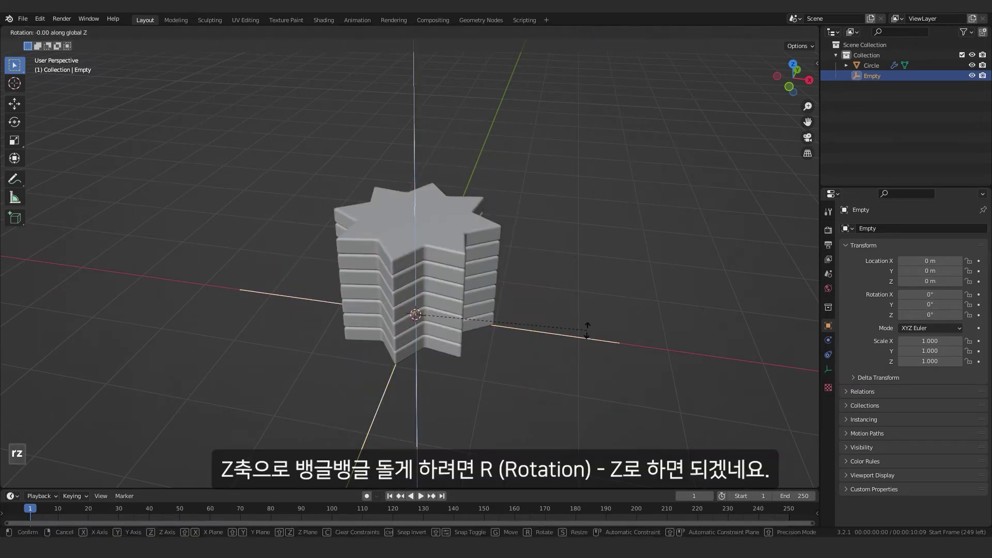
key("z")
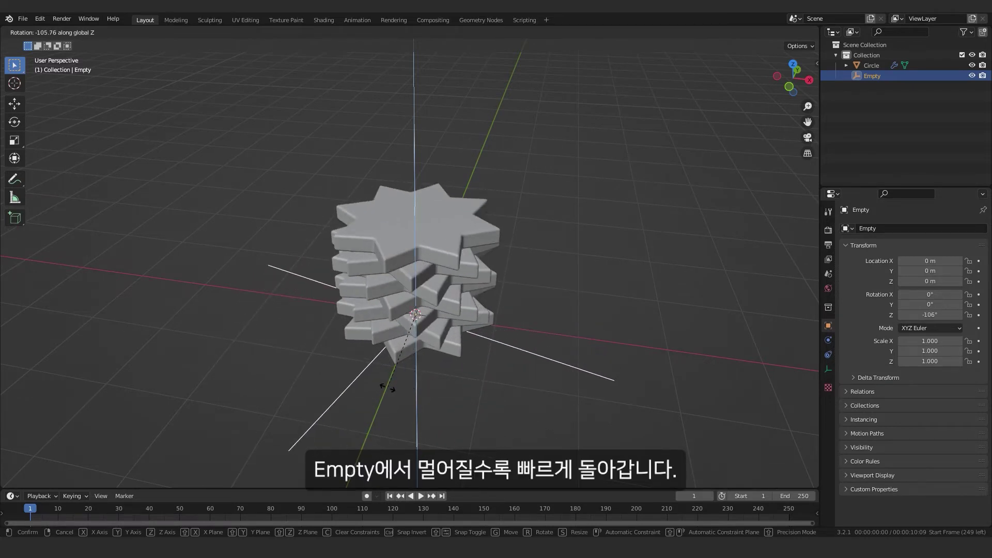
key("Escape")
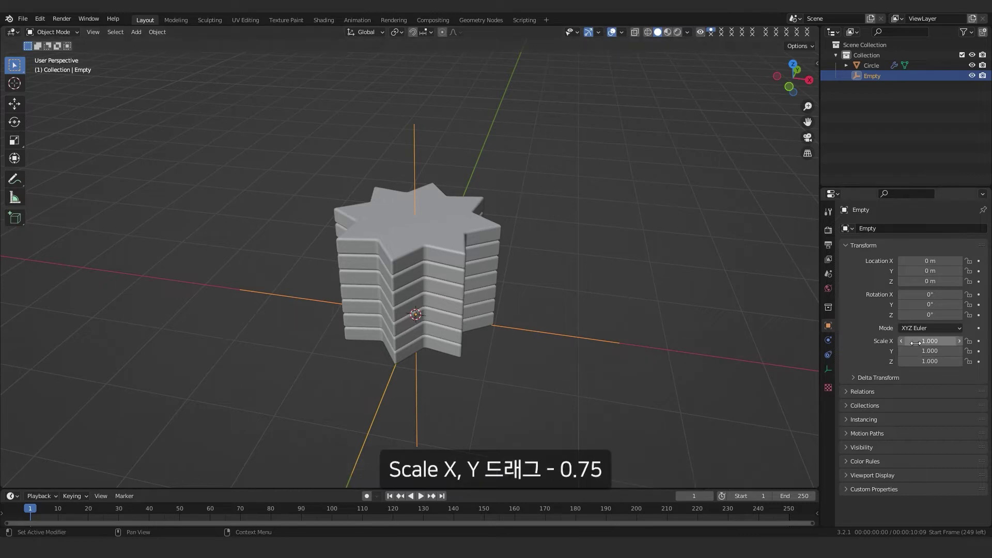
Set the Empty's X and Y scale to 0.75
left_click_drag(938, 341, 938, 351)
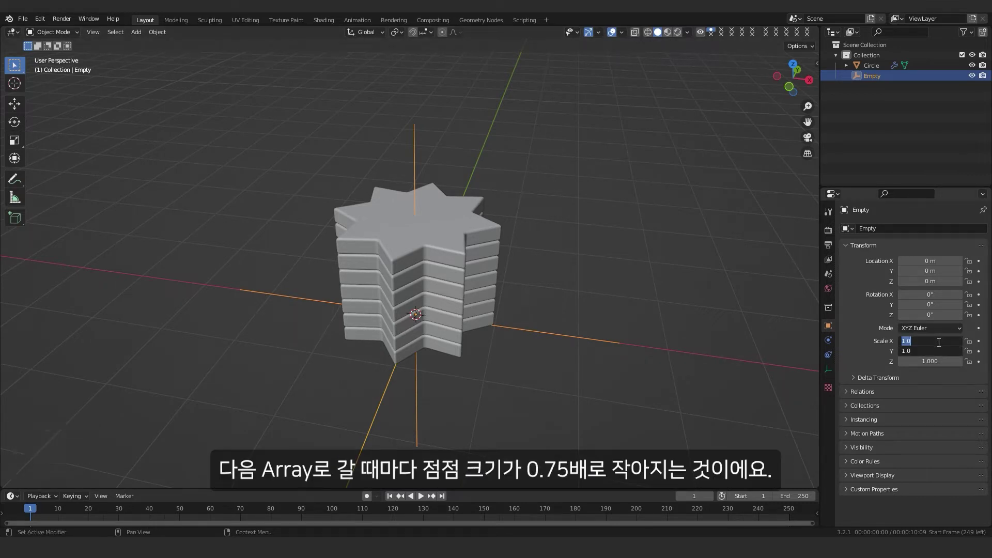
key("Return")
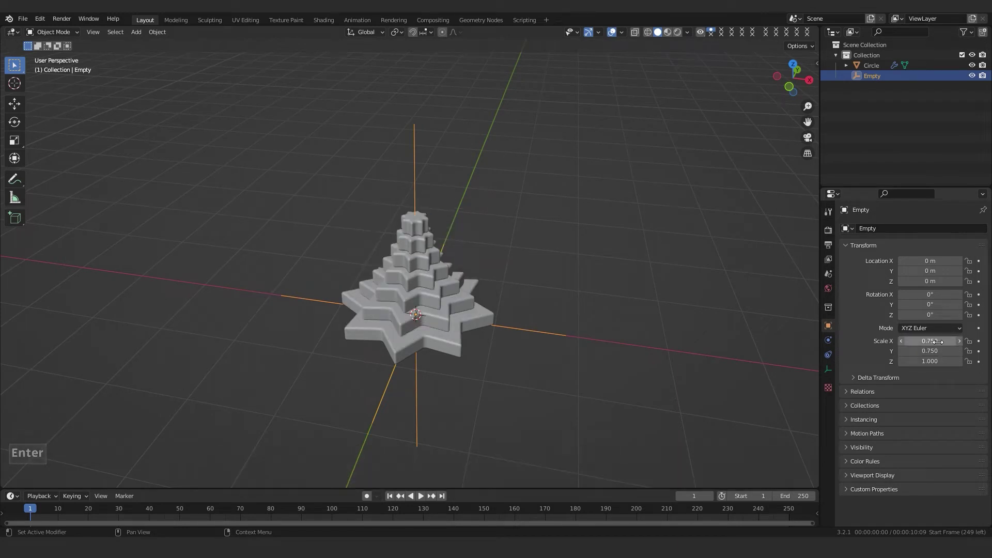
Place the star's Bevel modifier before the Array to compare the bevelled edges, and restore the Array to first place
left_click(441, 274)
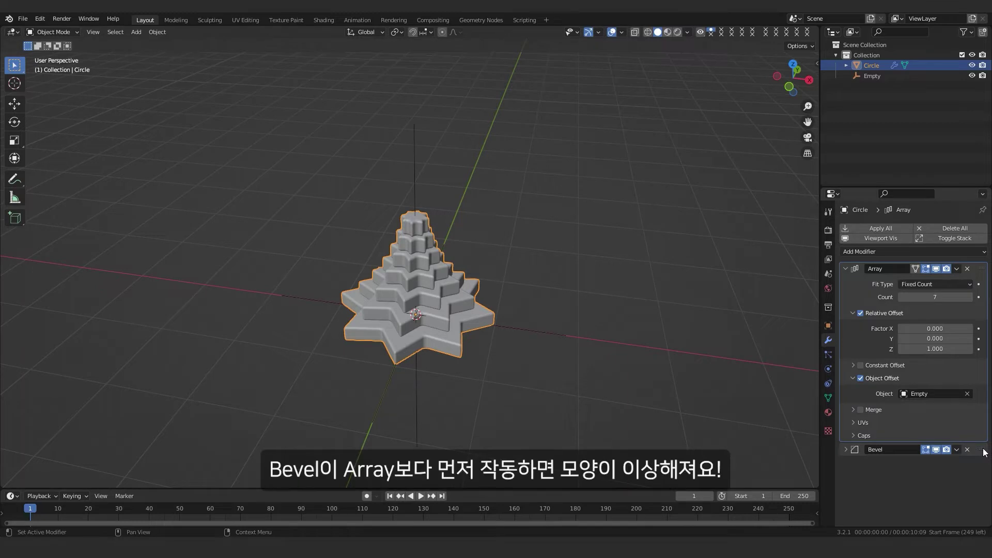
left_click_drag(981, 450, 982, 269)
scroll(456, 191, "up", 3)
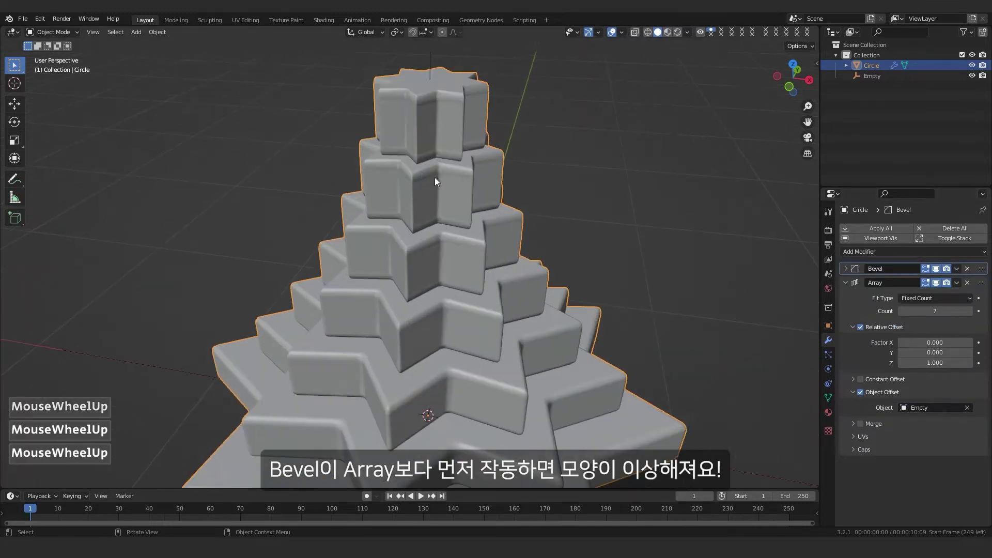
middle_click_drag(444, 175, 446, 141, "shift")
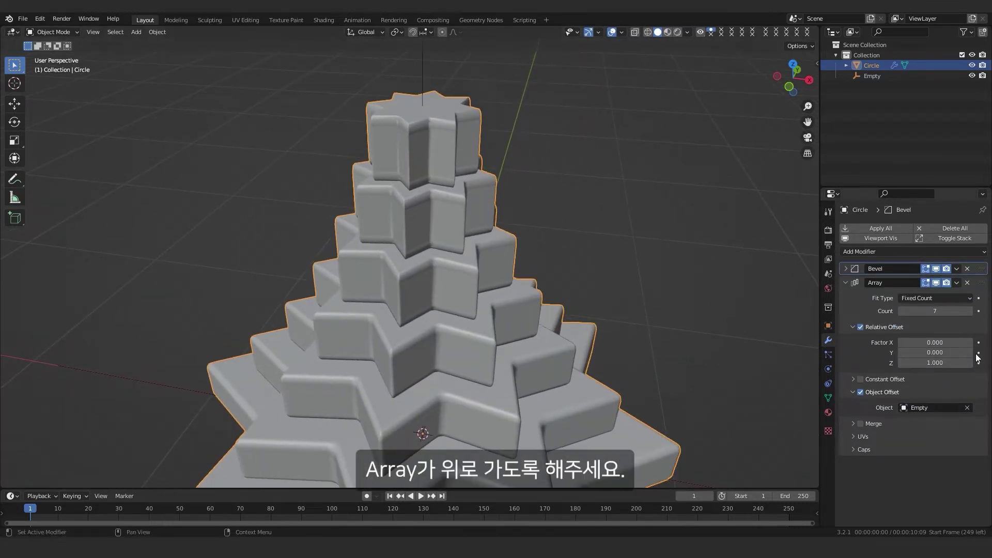
left_click_drag(982, 283, 877, 274)
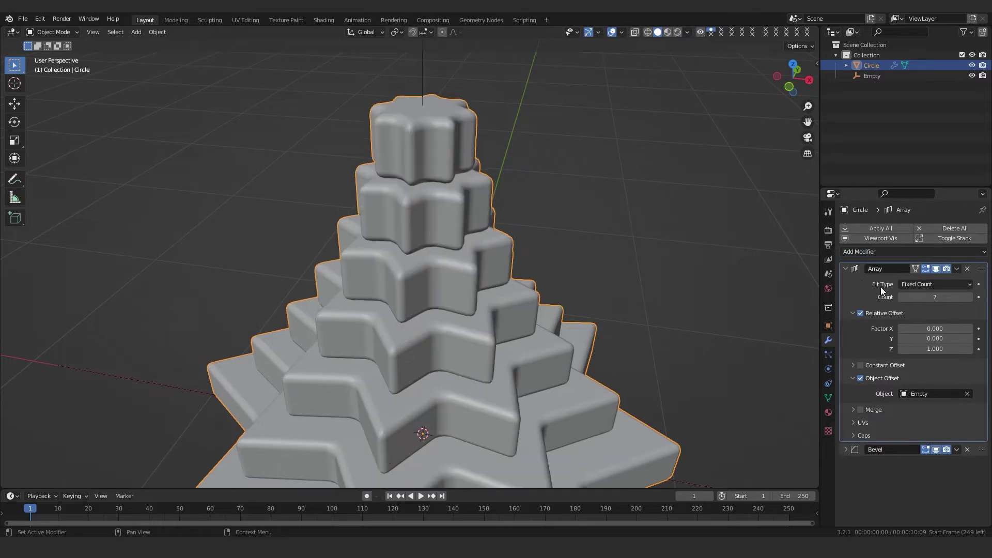
scroll(580, 279, "down", 3)
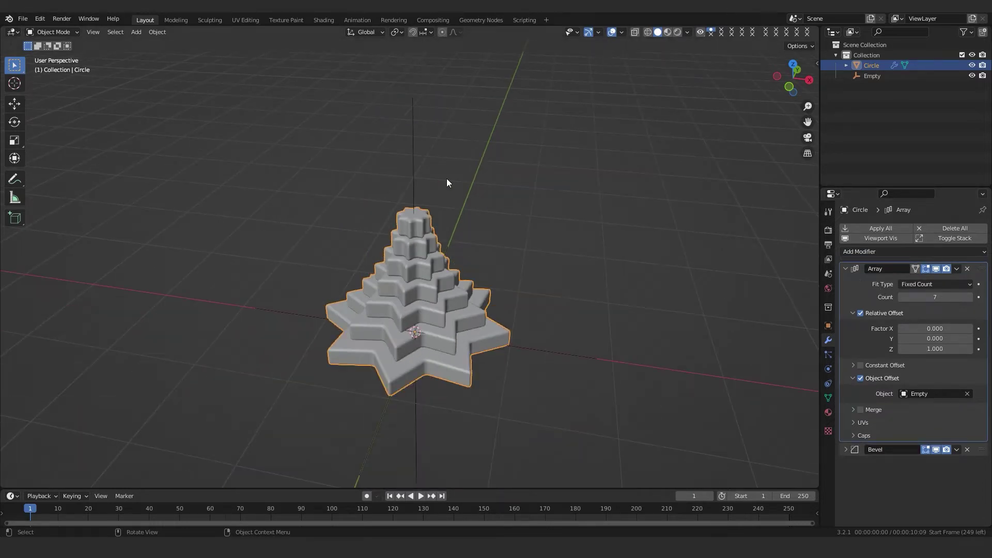
Select the Empty and try rotating it about 45° around the Z axis, cancelling the rotation
left_click(447, 238)
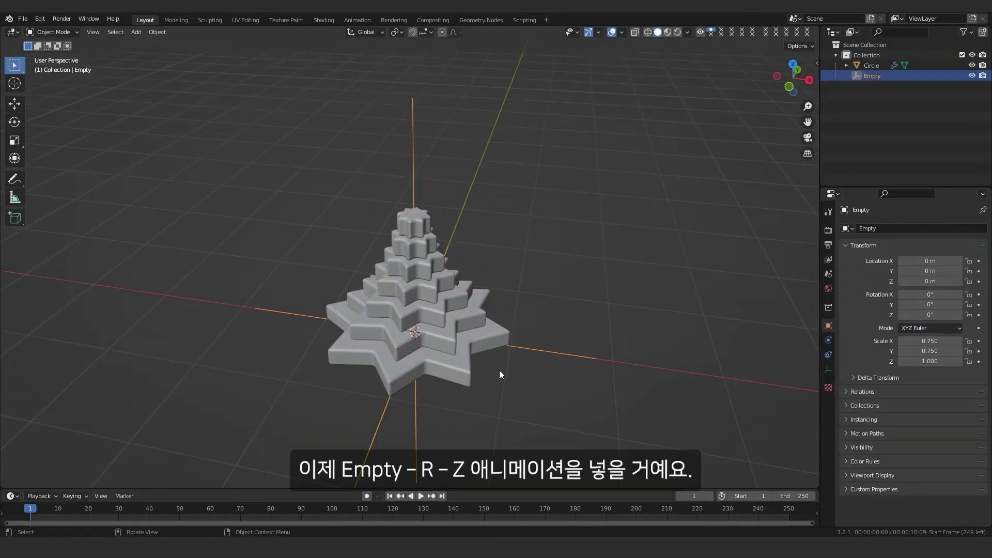
mouse_move(499, 370)
middle_mouse_down()
mouse_move(519, 405)
mouse_move(504, 372)
middle_mouse_up()
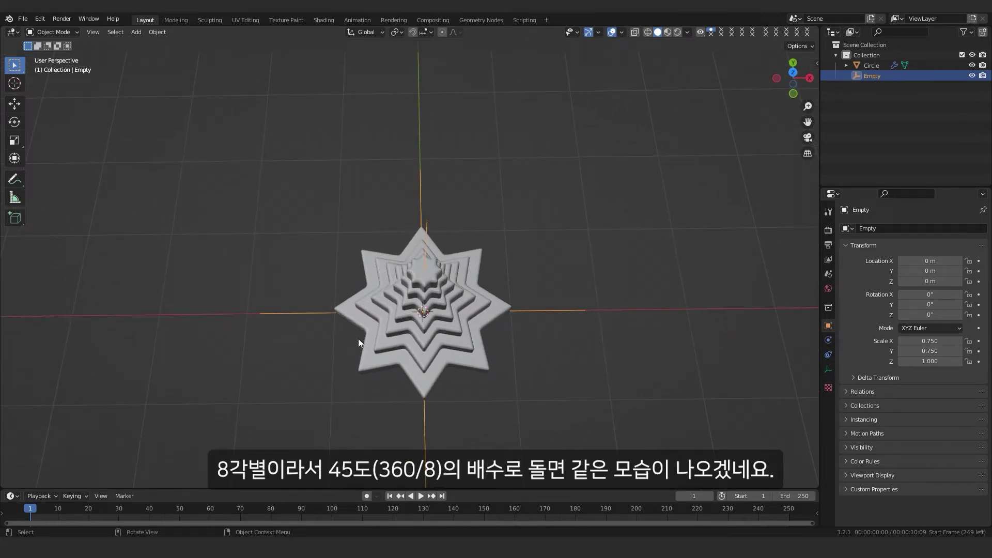
middle_click_drag(645, 450, 587, 387)
key("r")
key("z")
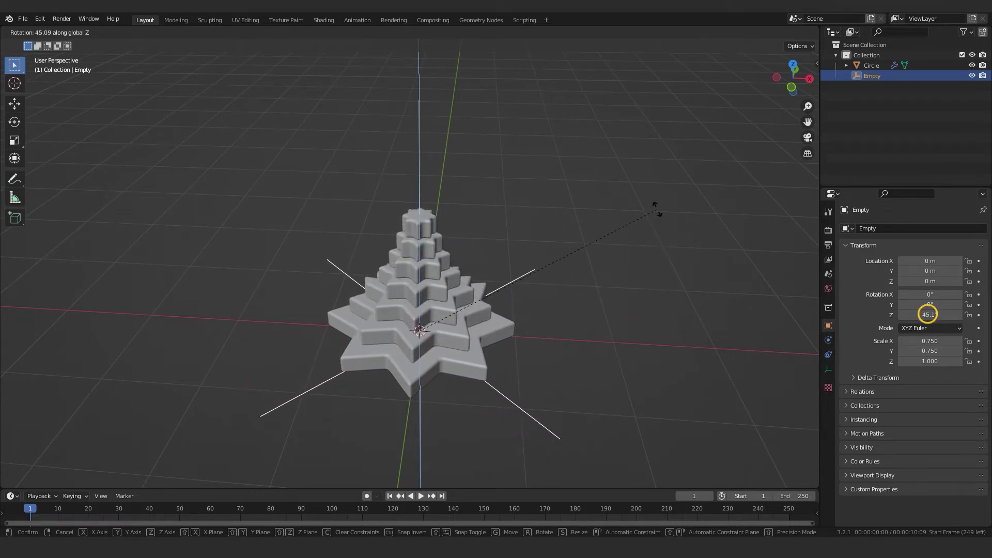
key("Escape")
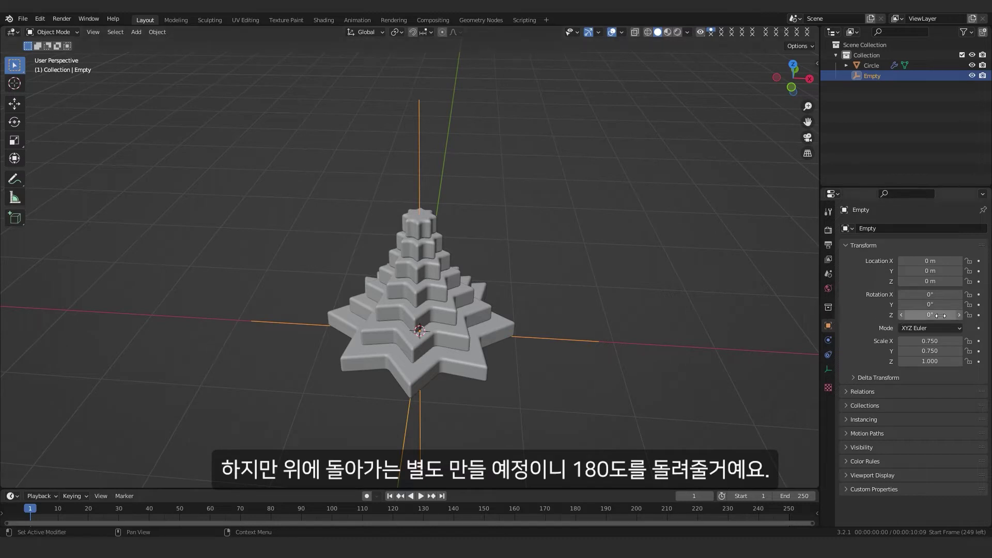
Keyframe the Empty's Z rotation at 0° on frame 1 and at 180° on frame 100
left_click(979, 315)
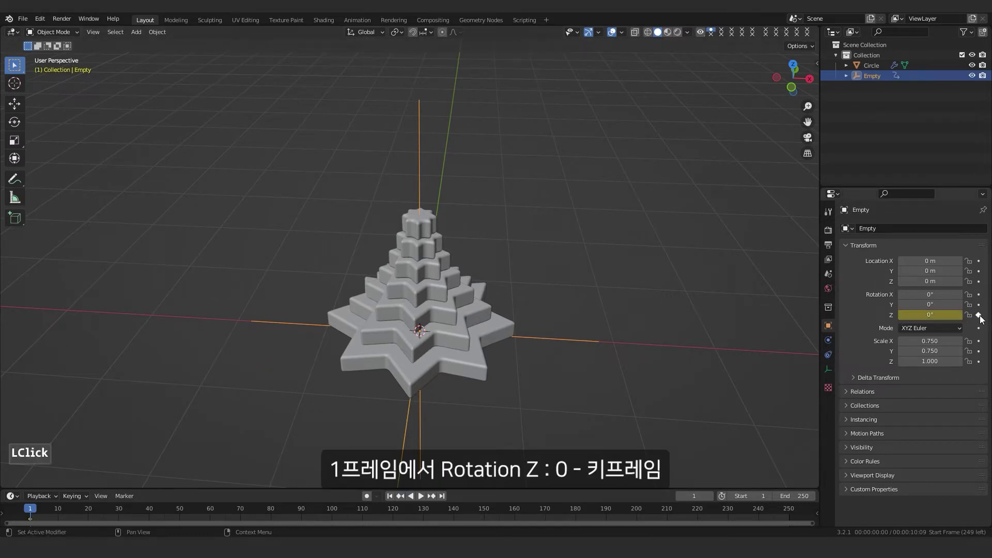
left_click_drag(35, 508, 59, 508)
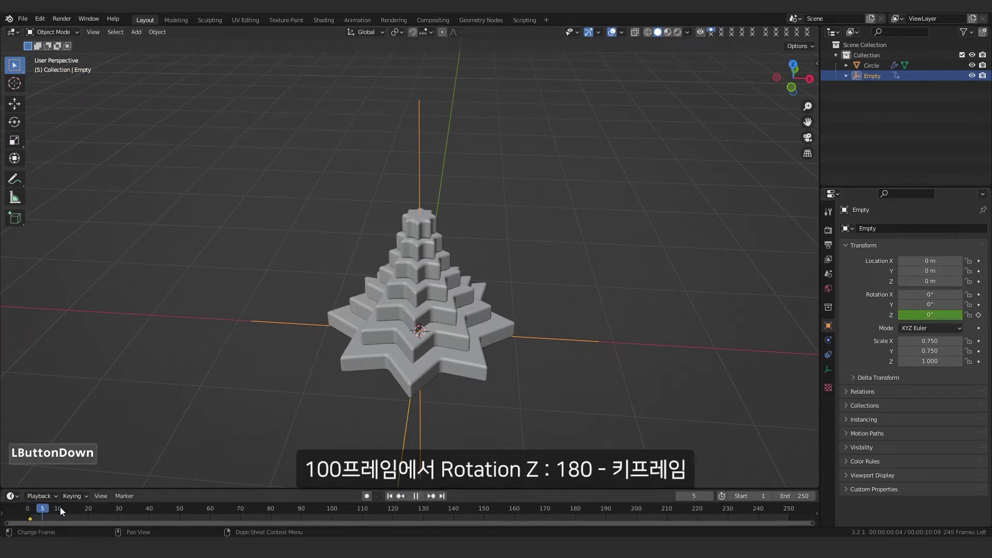
left_click_drag(330, 516, 332, 516)
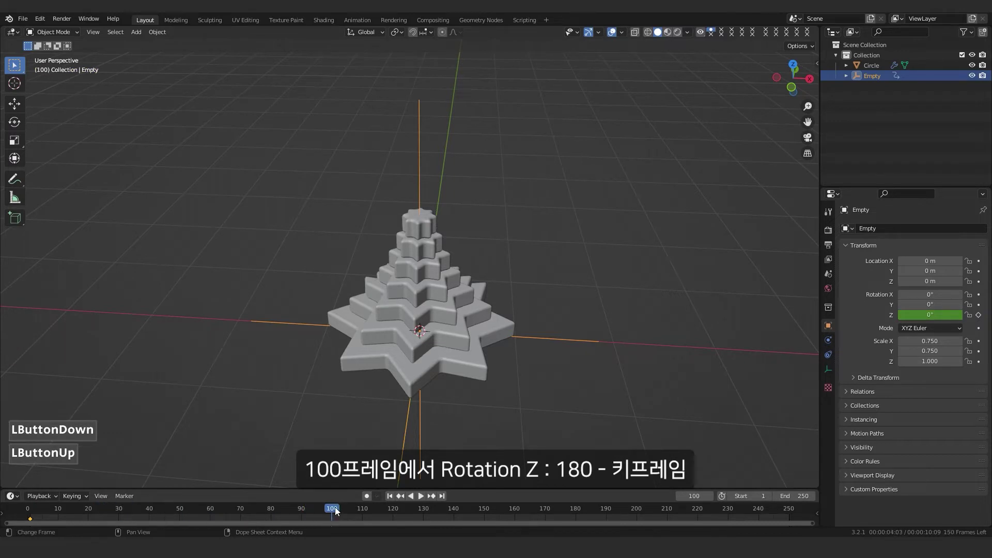
left_click(941, 314)
type("180")
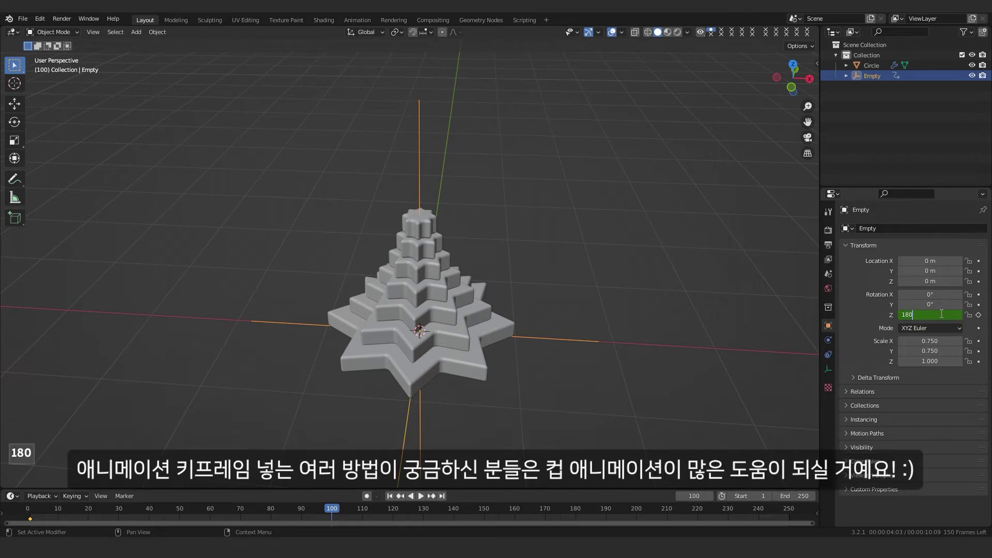
key("Return")
left_click(979, 315)
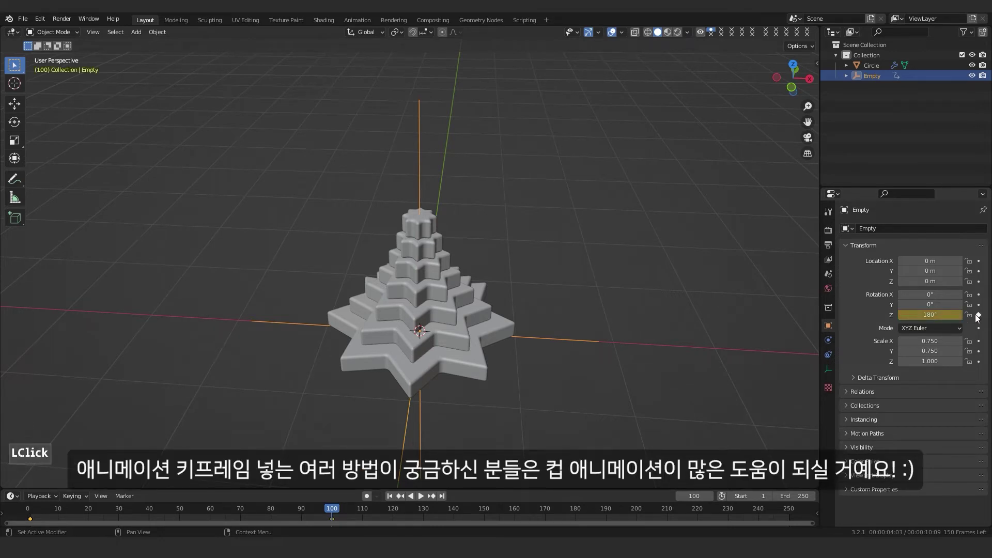
Set the animation's end frame to 100 and play back the Empty's rotation
left_click(802, 495)
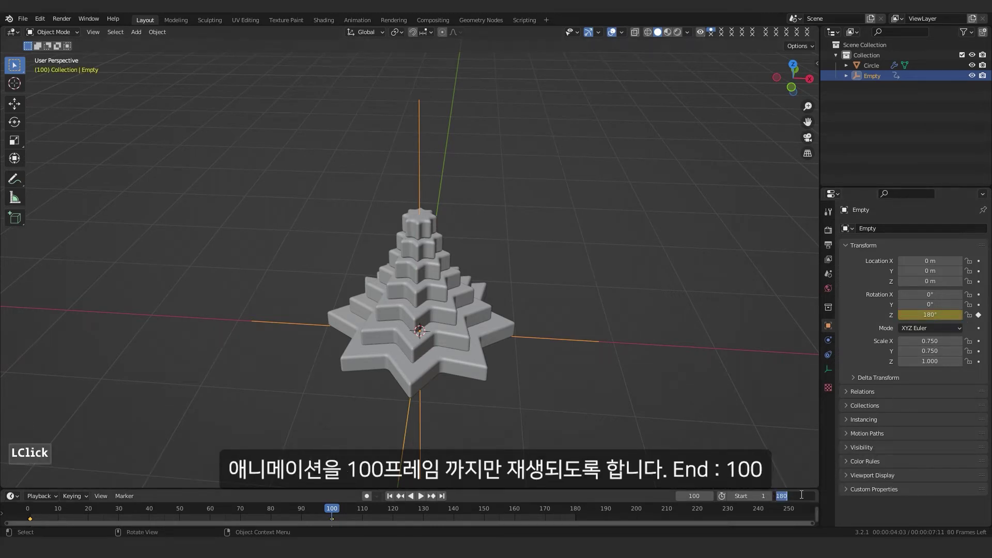
type("100")
key("Return")
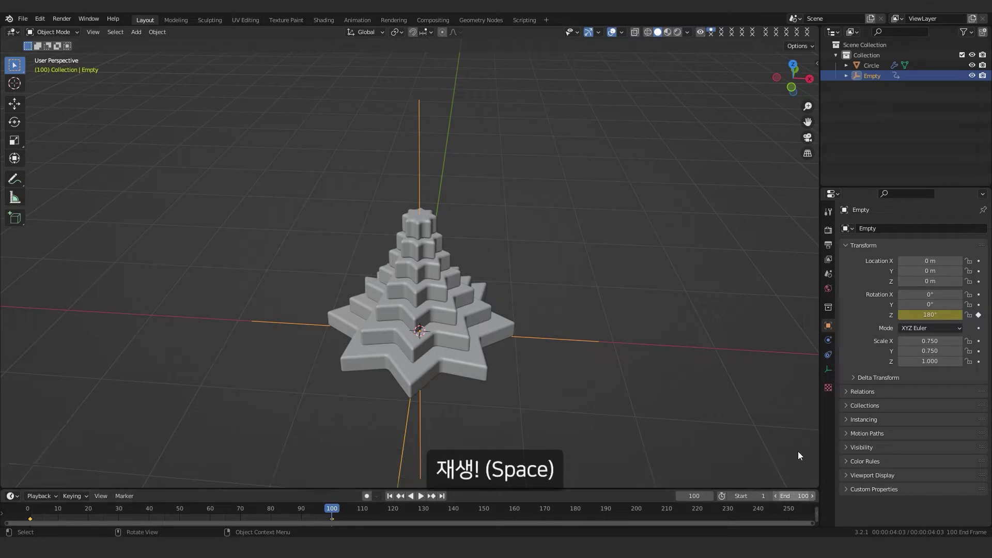
key("space")
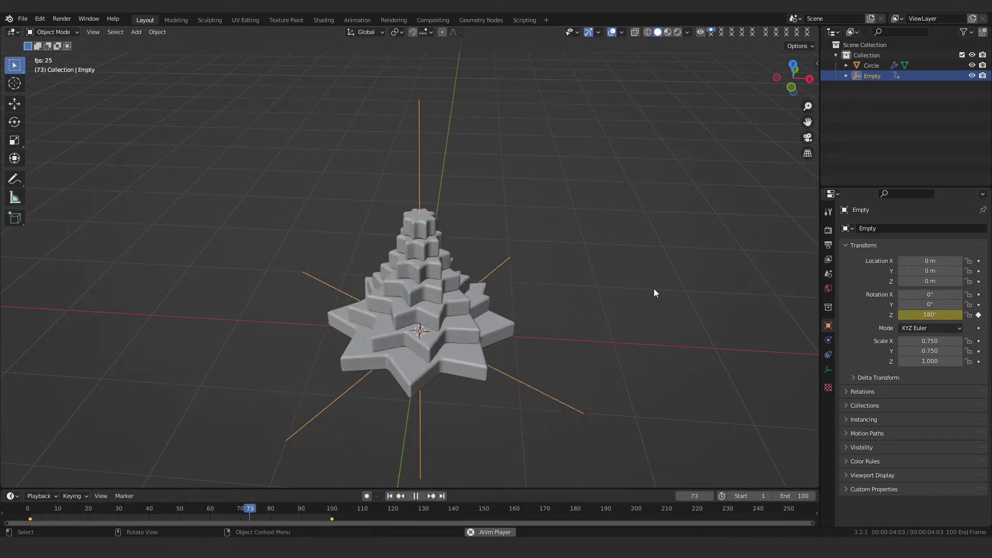
key("space")
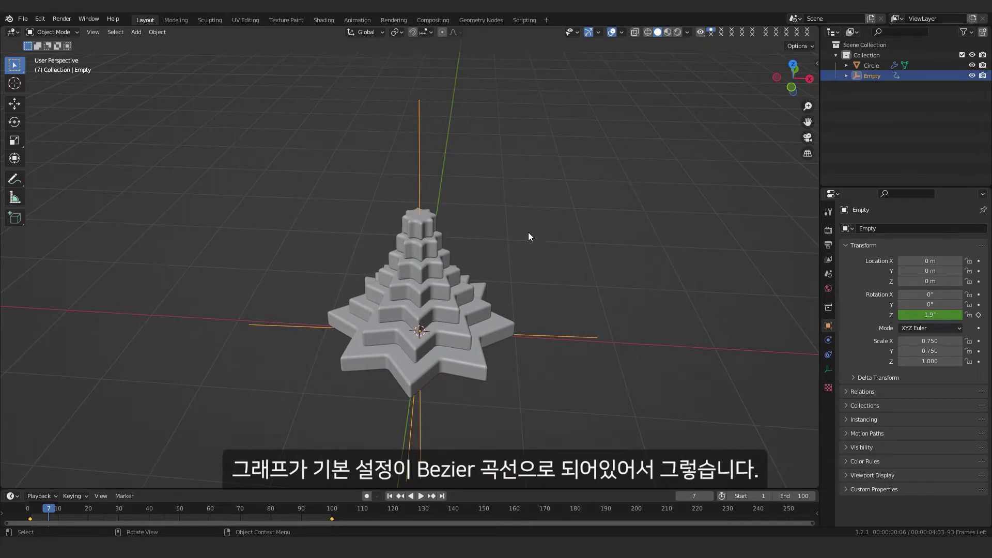
Enlarge the timeline area and set the interpolation mode of the Empty's two rotation keyframes to Linear
left_click_drag(491, 489, 495, 451)
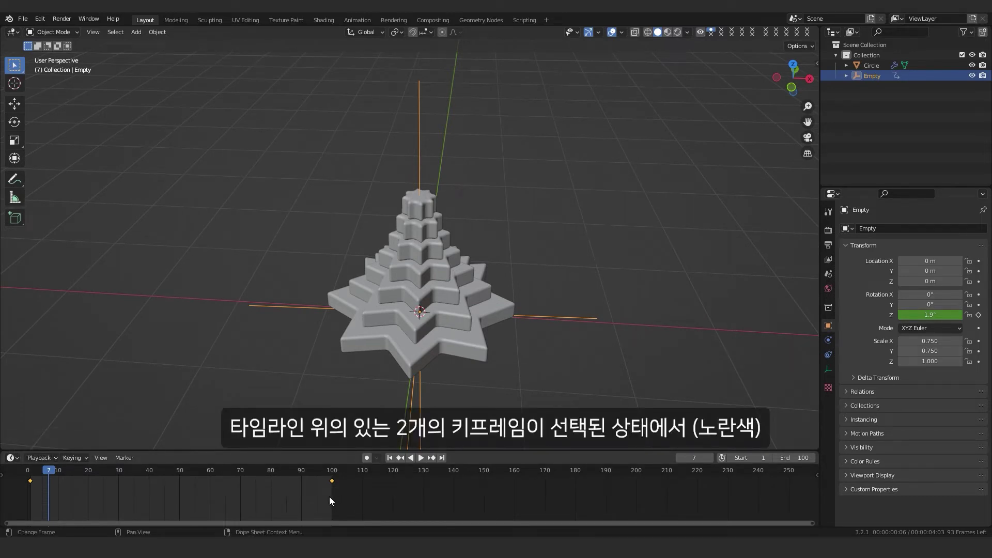
right_click(288, 499)
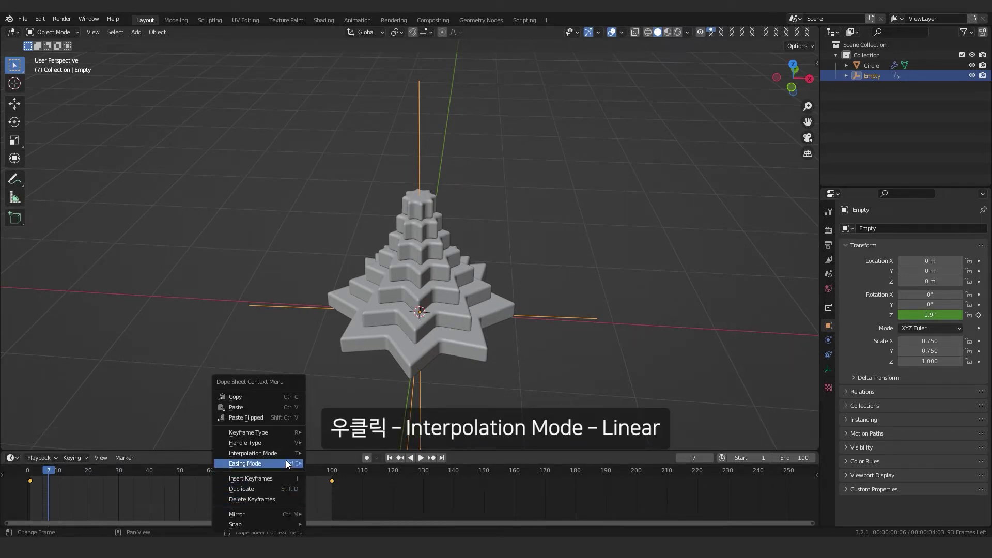
mouse_move(286, 454)
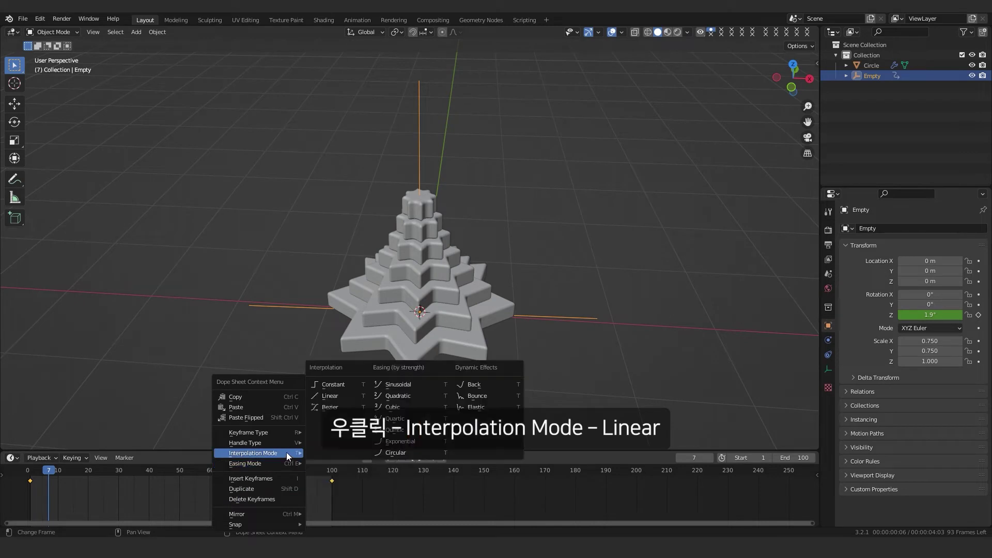
left_click(329, 397)
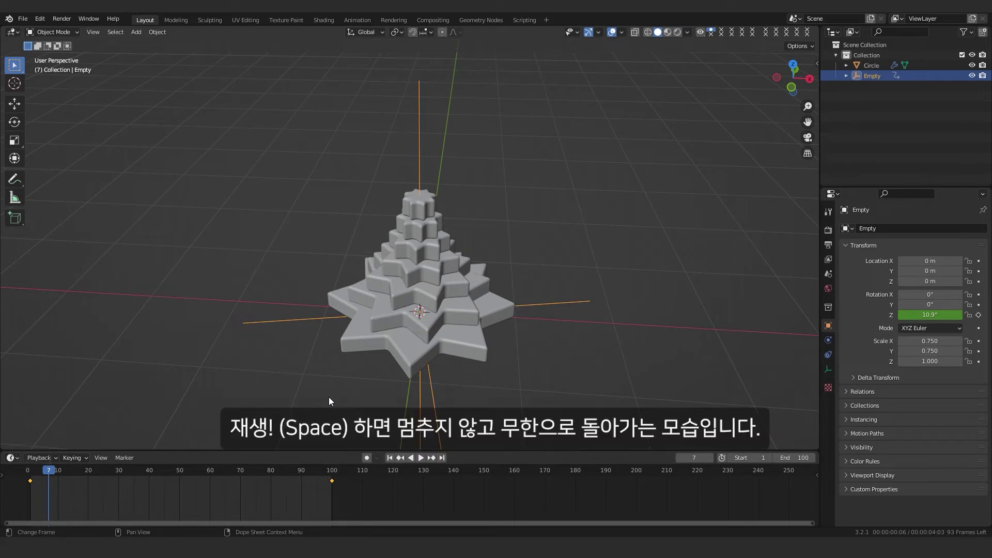
Play back the animation, replaying the last frames to examine how the rotation passes from the end back to the start
key("space")
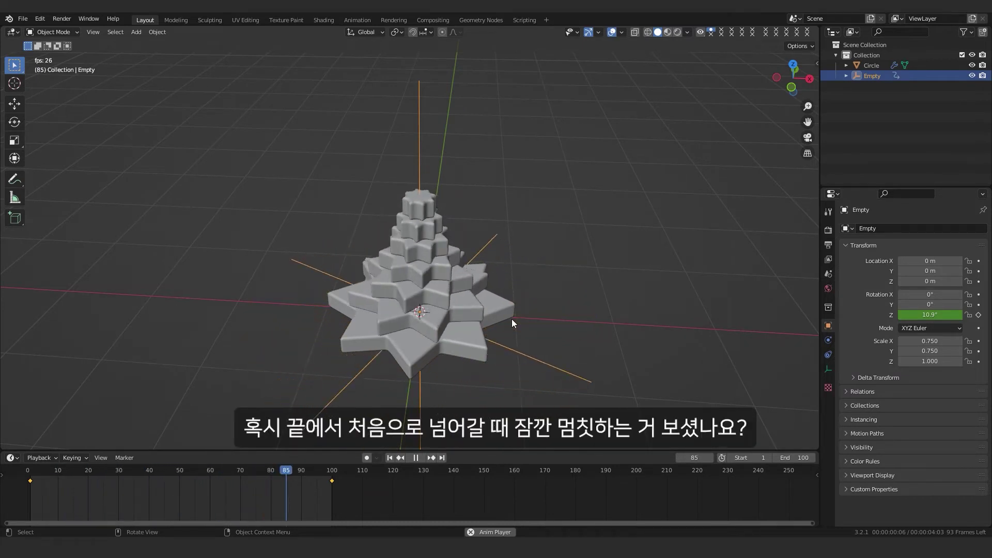
key("space")
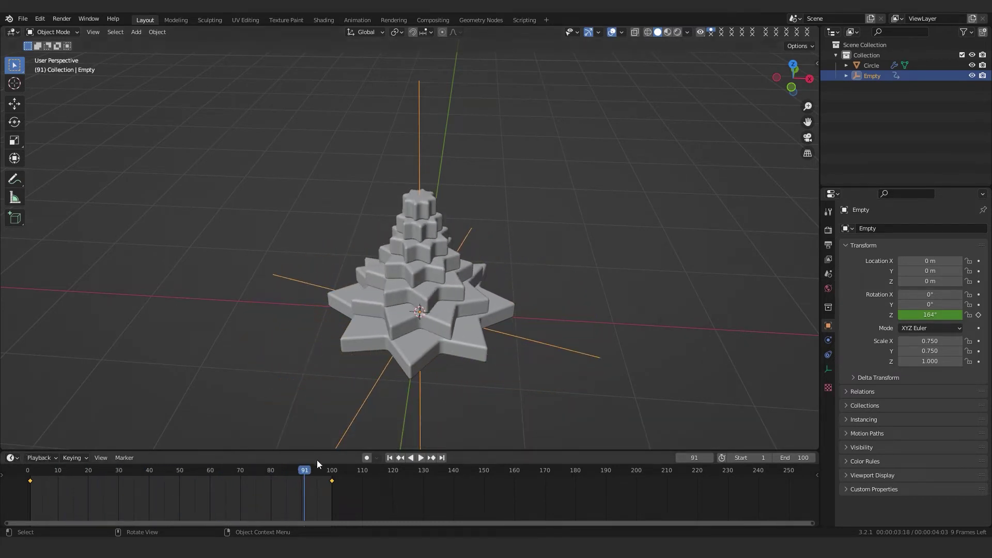
left_click_drag(306, 471, 325, 471)
key("space")
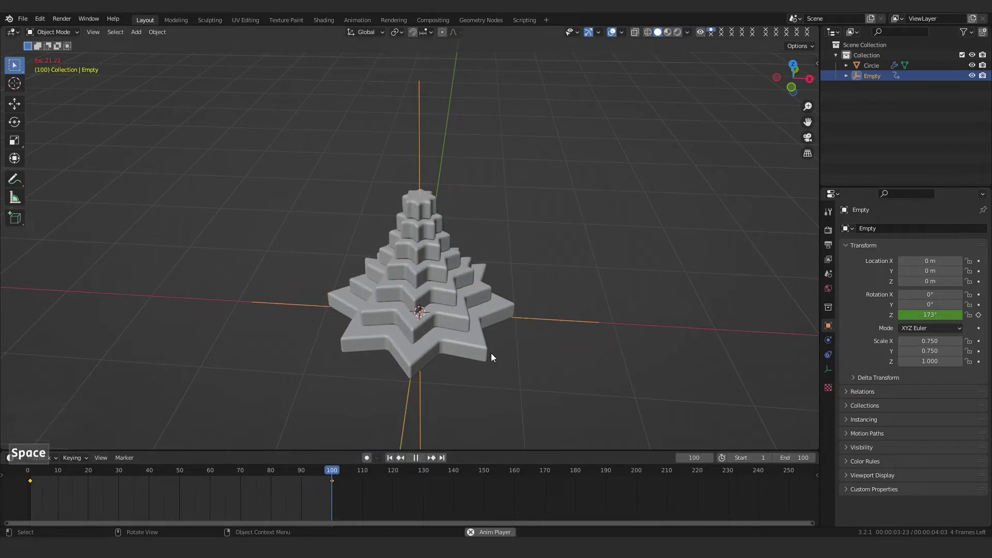
key("space")
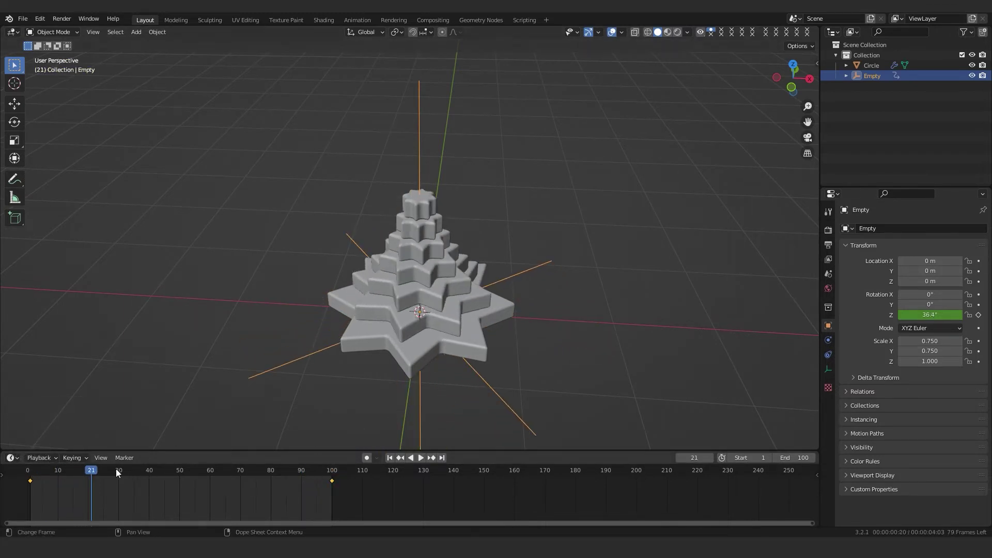
left_click_drag(95, 473, 310, 472)
key("space")
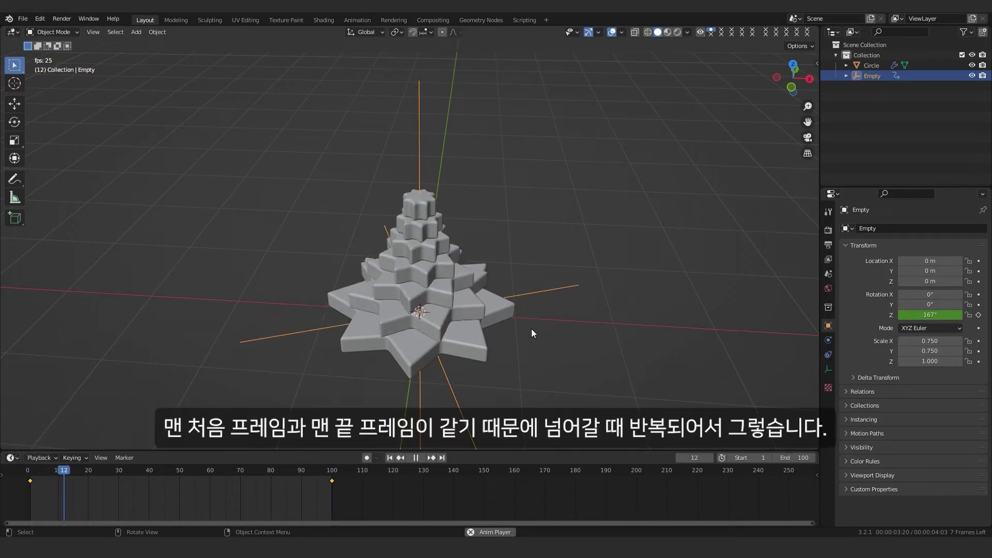
key("space")
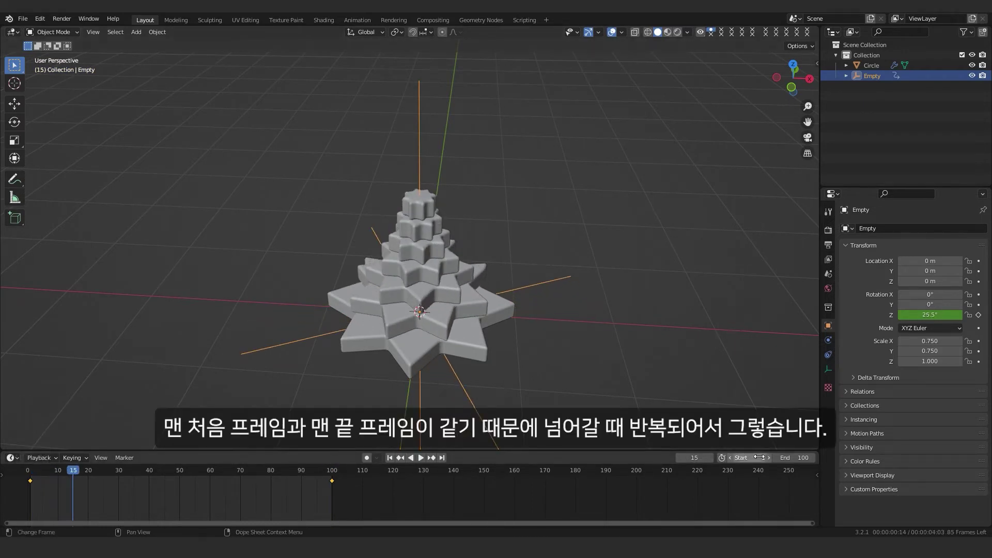
Set the animation's end frame to 99 and play back the transition from the last frames to the first
left_click(799, 457)
key("Return")
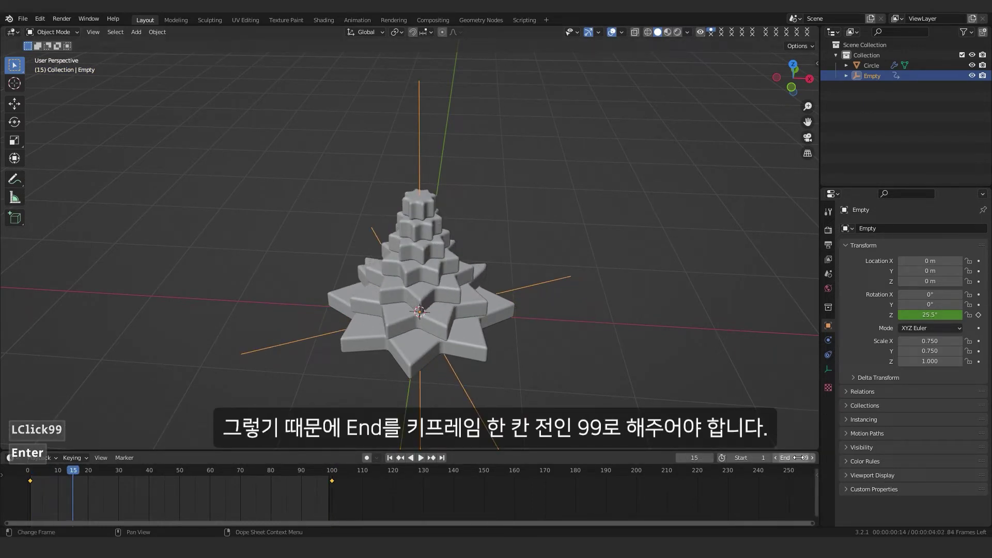
left_click_drag(97, 468, 310, 470)
key("space")
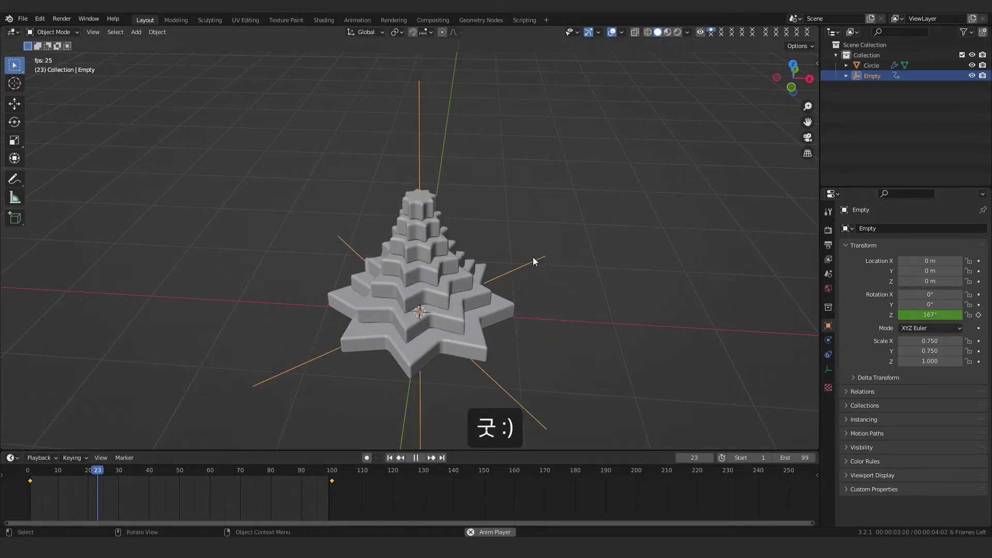
key("space")
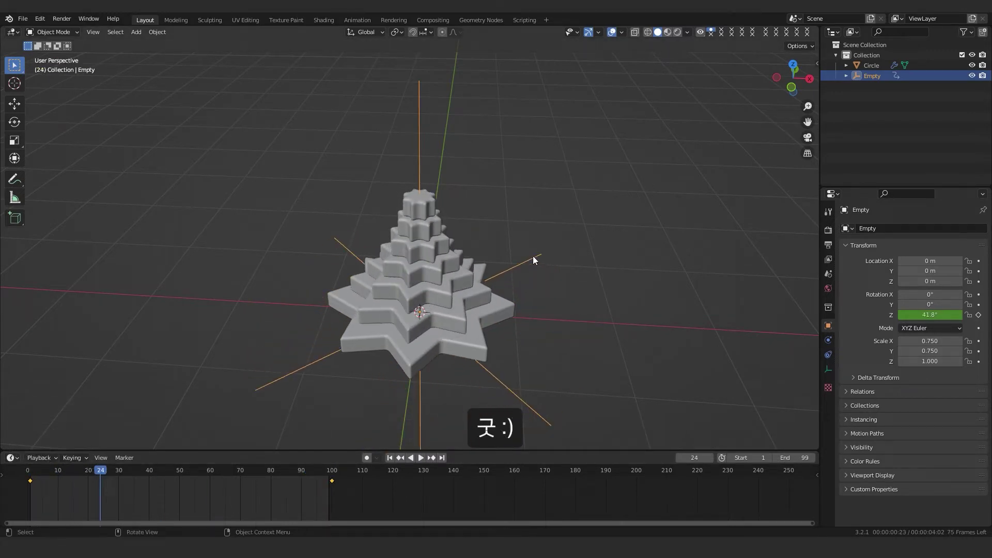
Select the star stack and insert a single keyframe for its Z rotation at 0° on frame 1
left_click(429, 344)
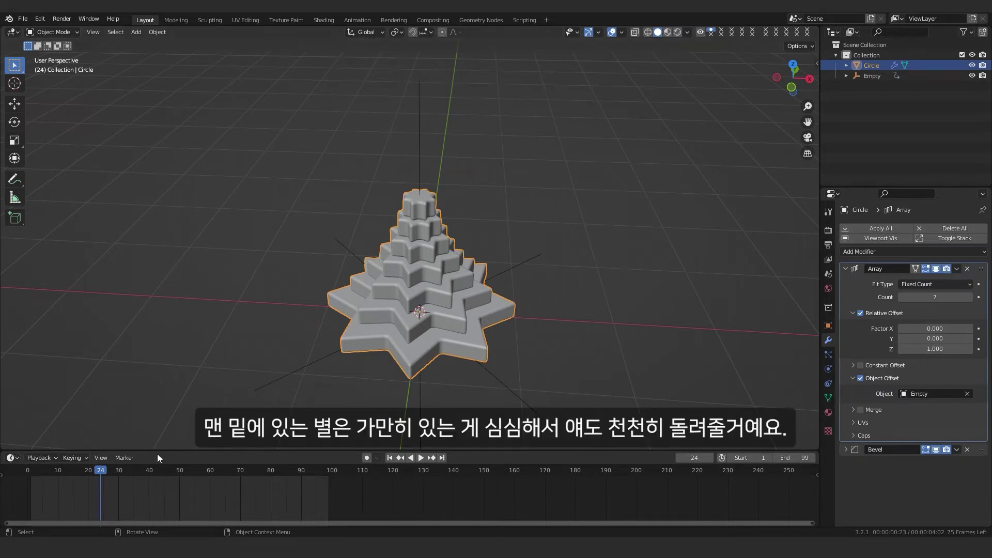
left_click_drag(101, 473, 30, 484)
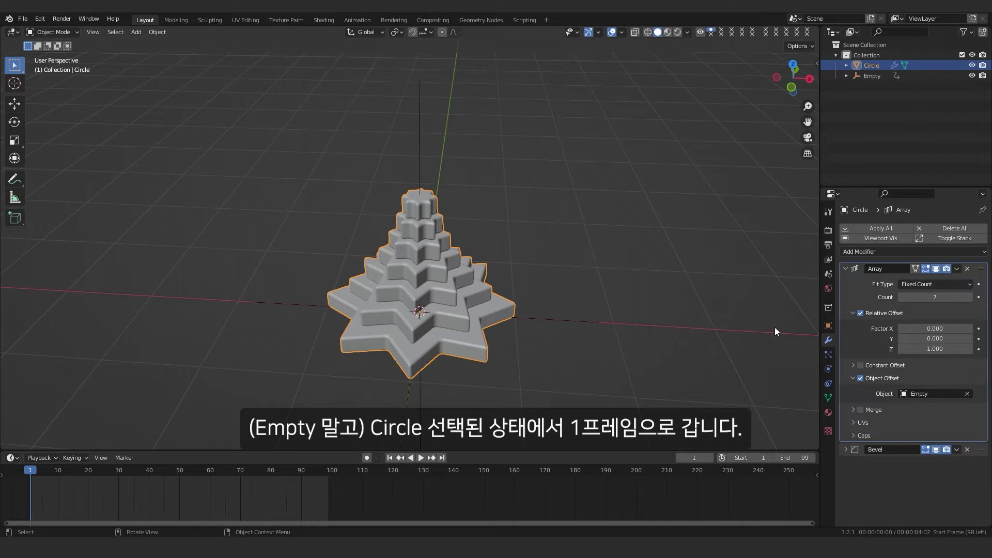
key("n")
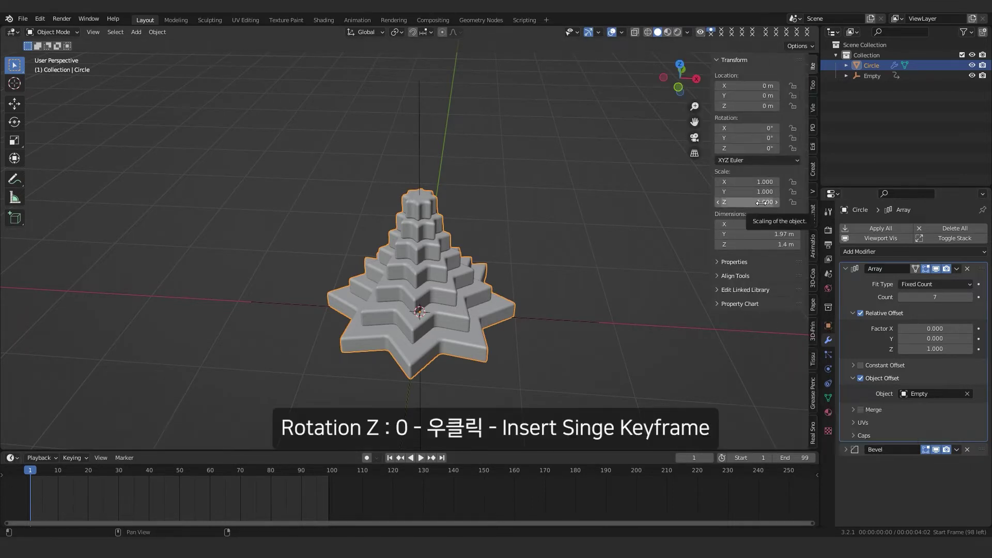
right_click(754, 149)
left_click(752, 158)
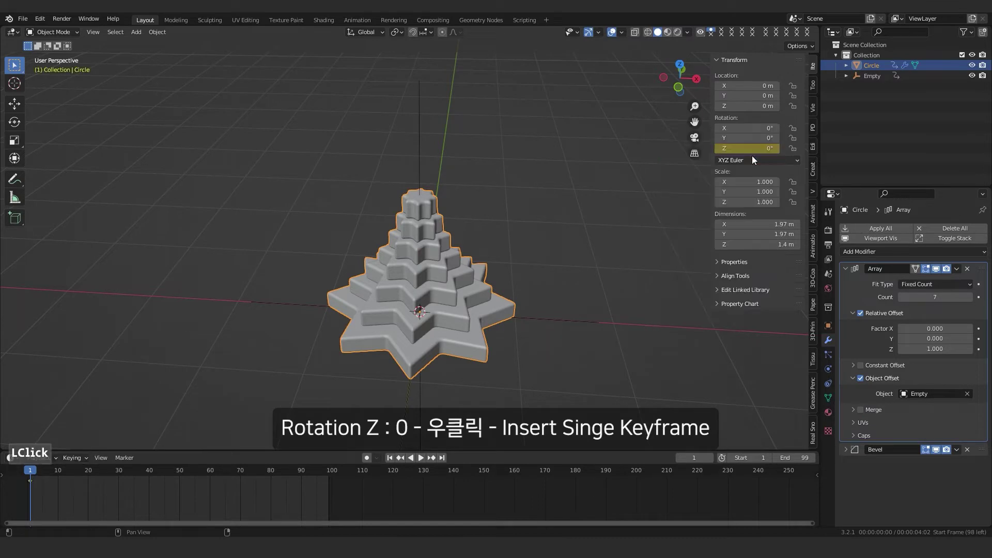
On frame 100, set the star stack's Z rotation to 45° and keyframe it
left_click_drag(36, 474, 332, 478)
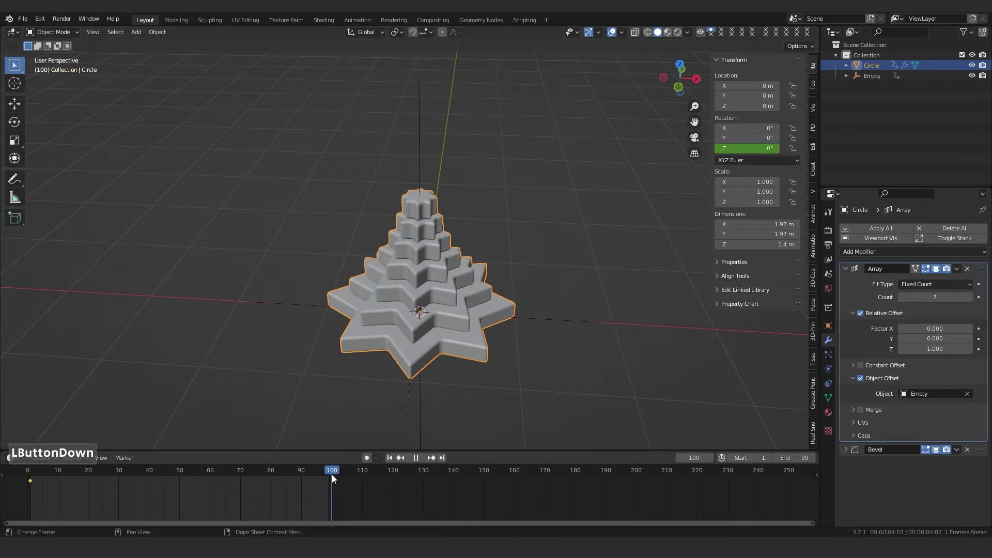
left_click(747, 150)
key("Return")
right_click(748, 150)
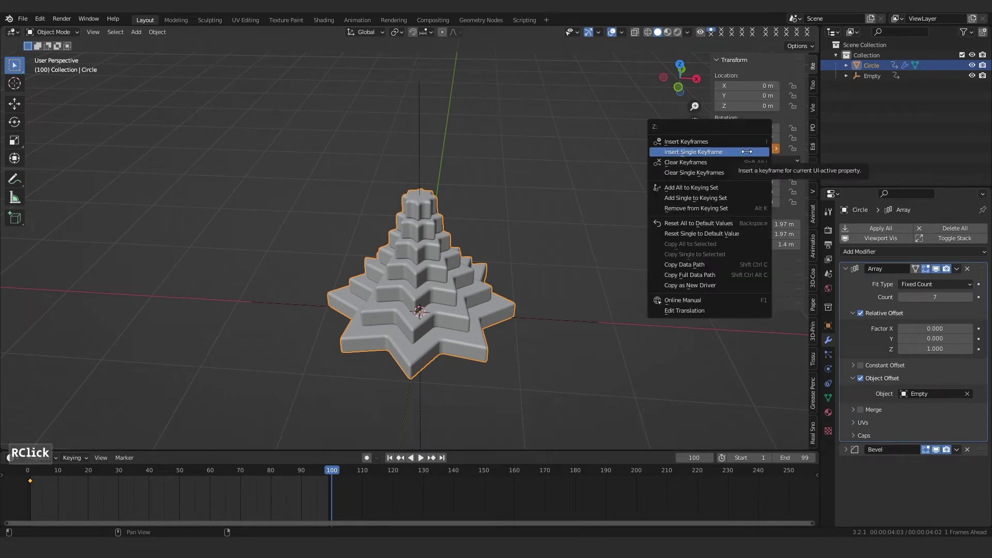
left_click(734, 141)
mouse_move(339, 470)
left_mouse_down()
mouse_move(83, 471)
mouse_move(331, 474)
left_mouse_up()
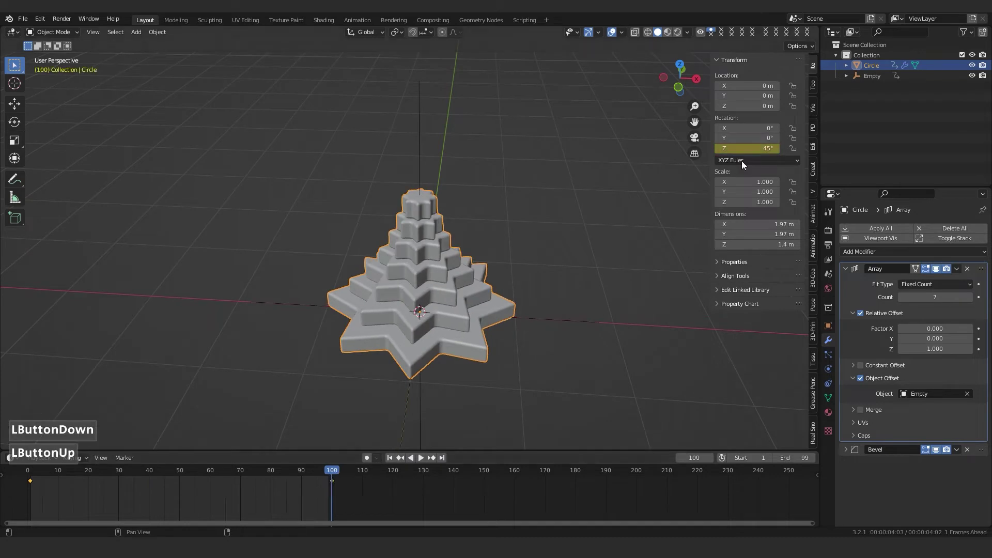
Change the star stack's Z rotation on frame 100 to 180° and replace its single keyframe
left_click(745, 151)
type("180")
key("Return")
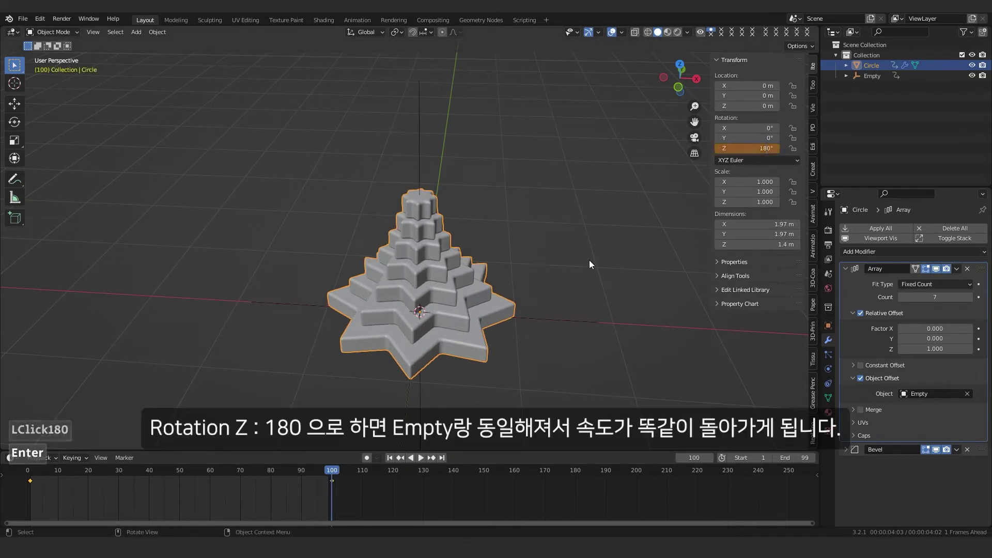
right_click(743, 151)
left_click(692, 158)
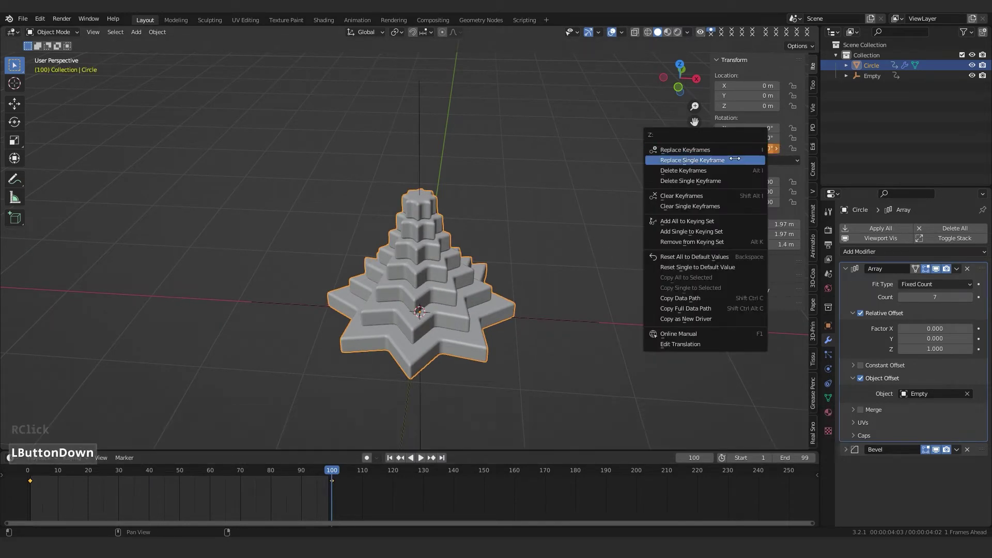
Play back the star stack's 180° rotation animation
key("space")
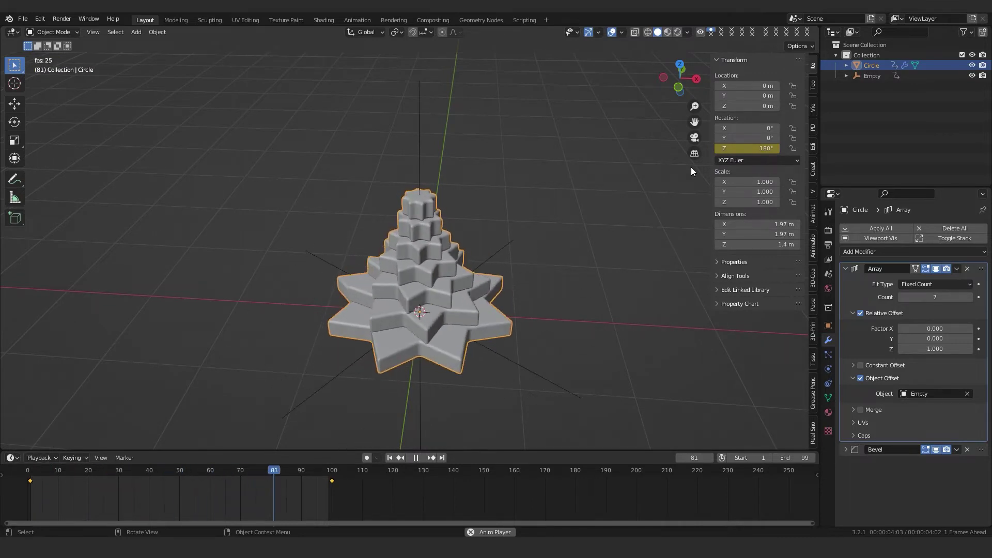
key("space")
key("space")
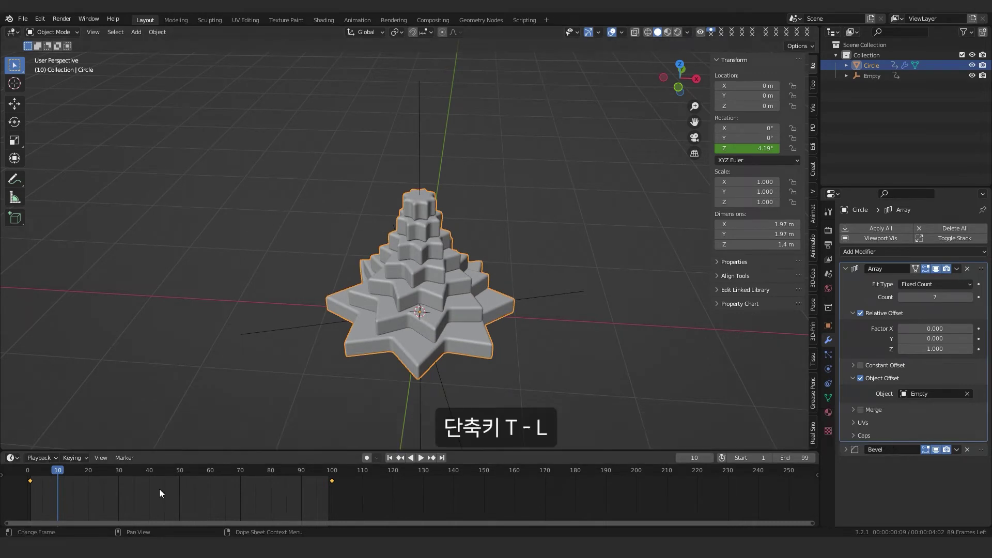
Set the star stack's rotation keyframes to linear interpolation and play back the animation
key("t")
left_click(61, 468)
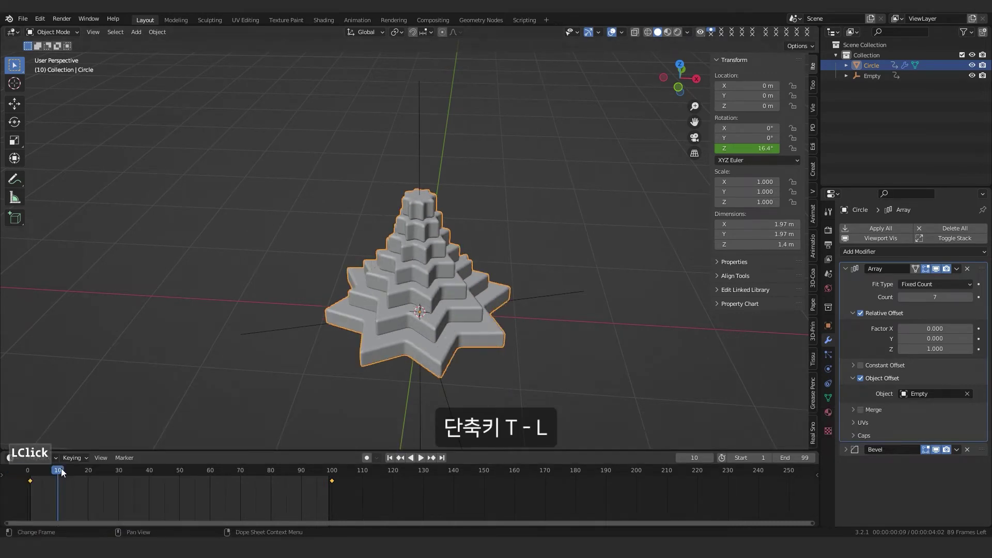
key("space")
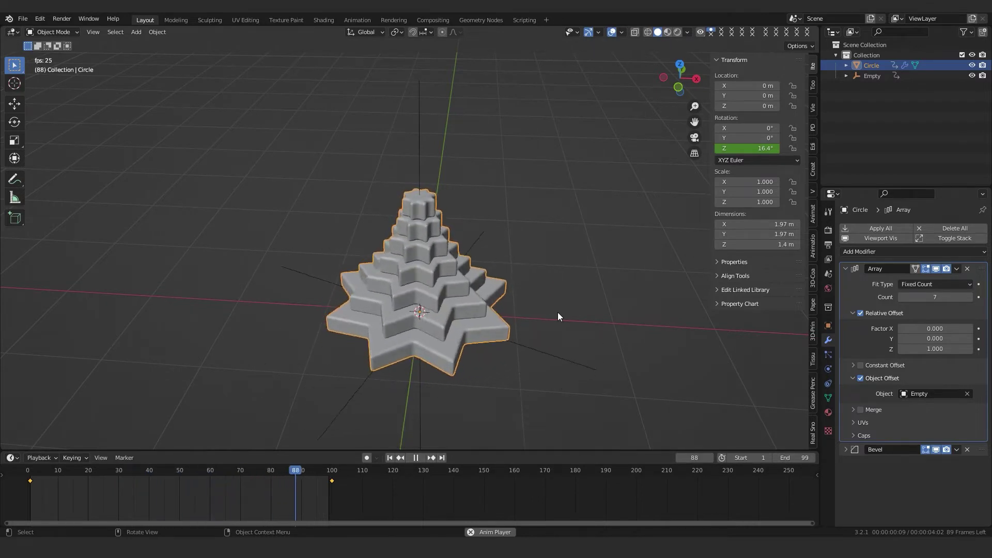
key("space")
On frame 100, replace the star stack's Z rotation keyframe with 45° and play back the animation
mouse_move(314, 471)
left_mouse_down()
mouse_move(331, 470)
mouse_move(331, 479)
left_mouse_up()
left_click(760, 148)
type("45")
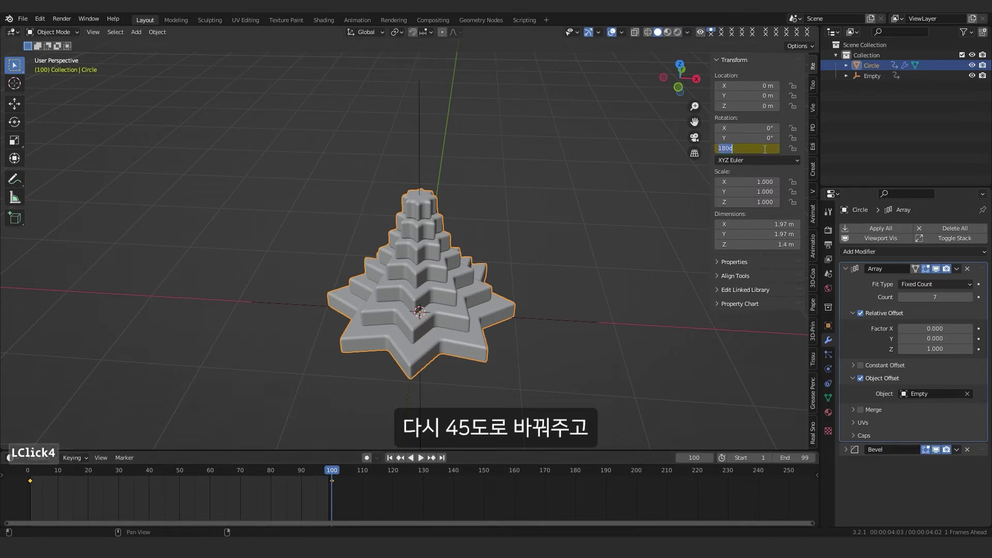
key("Return")
right_click(764, 149)
left_click(764, 149)
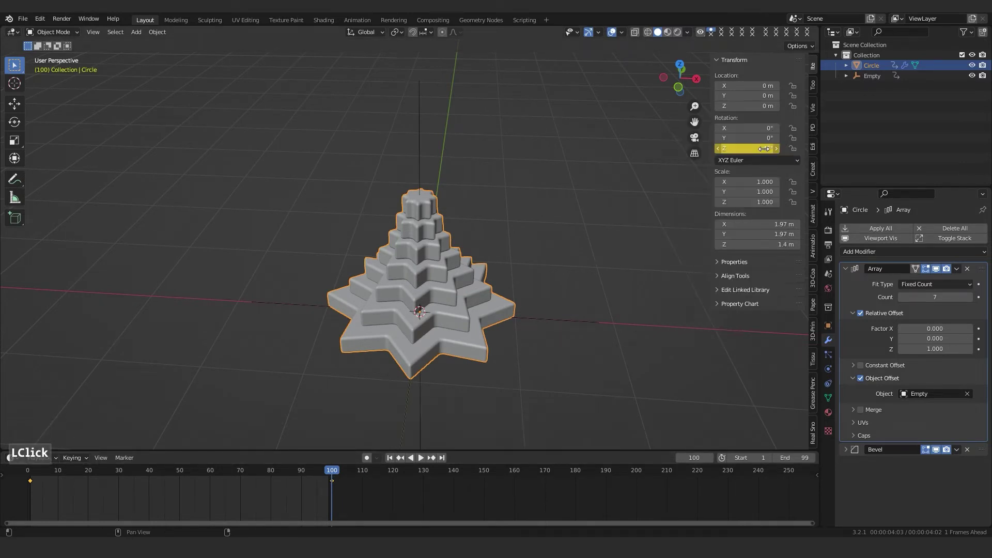
key("space")
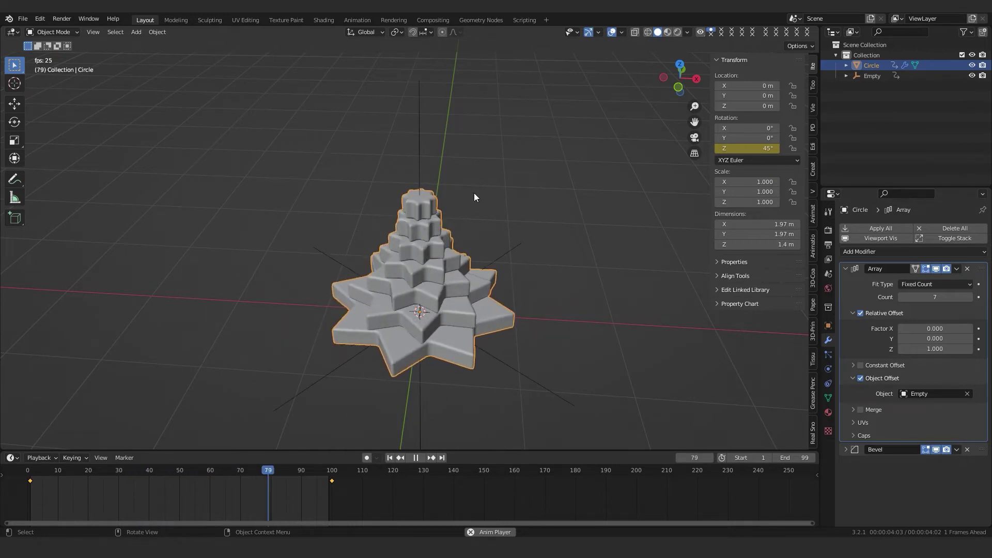
key("space")
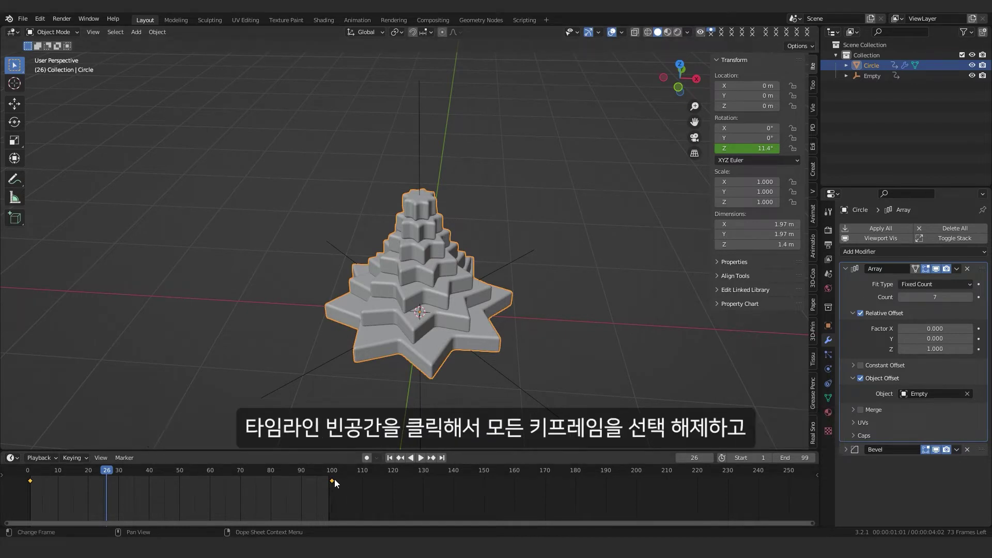
Move only the star stack's frame 100 keyframe to frame 70
left_click(351, 501)
left_click(332, 480)
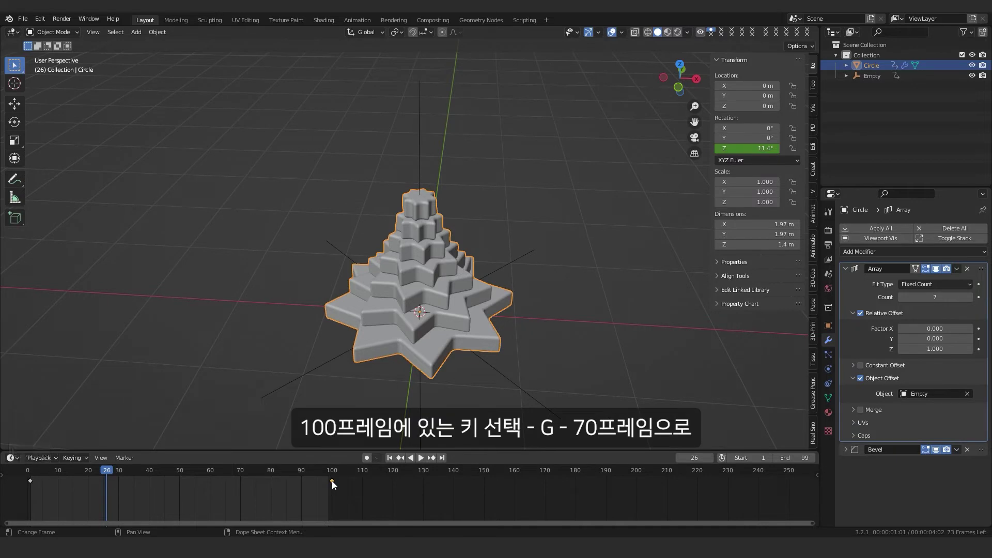
key("g")
left_click(241, 504)
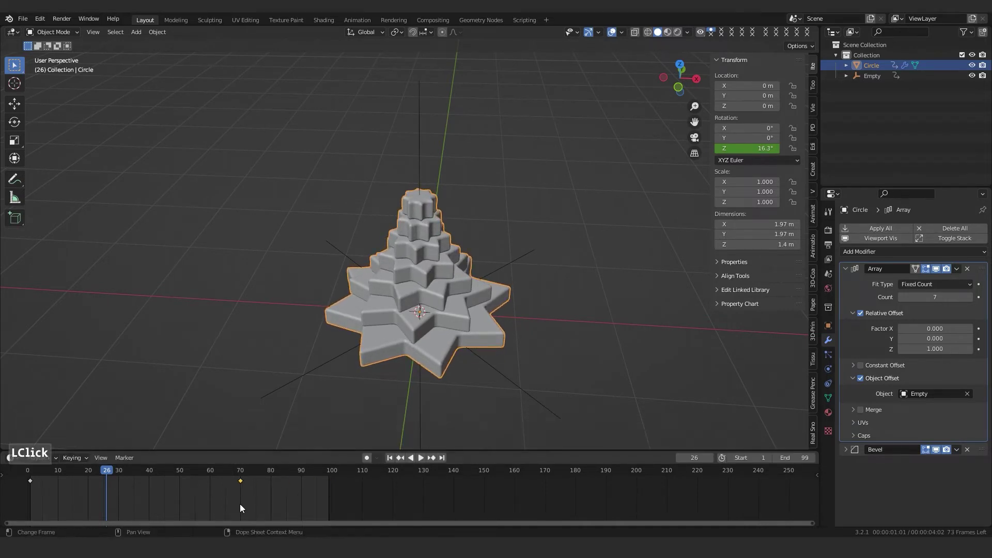
Select the Empty and move its frame 100 rotation keyframe to frame 70
left_click(329, 361)
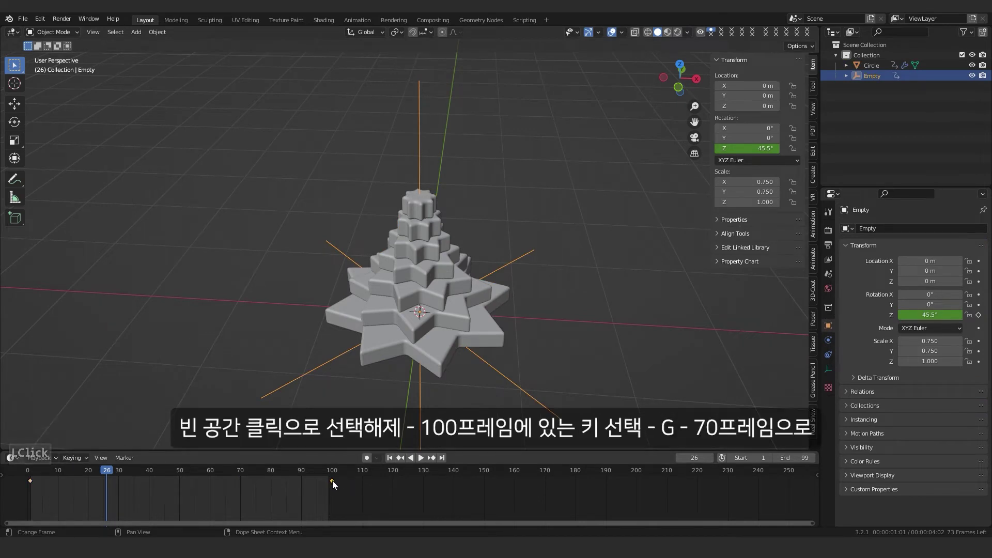
key("g")
left_click(241, 498)
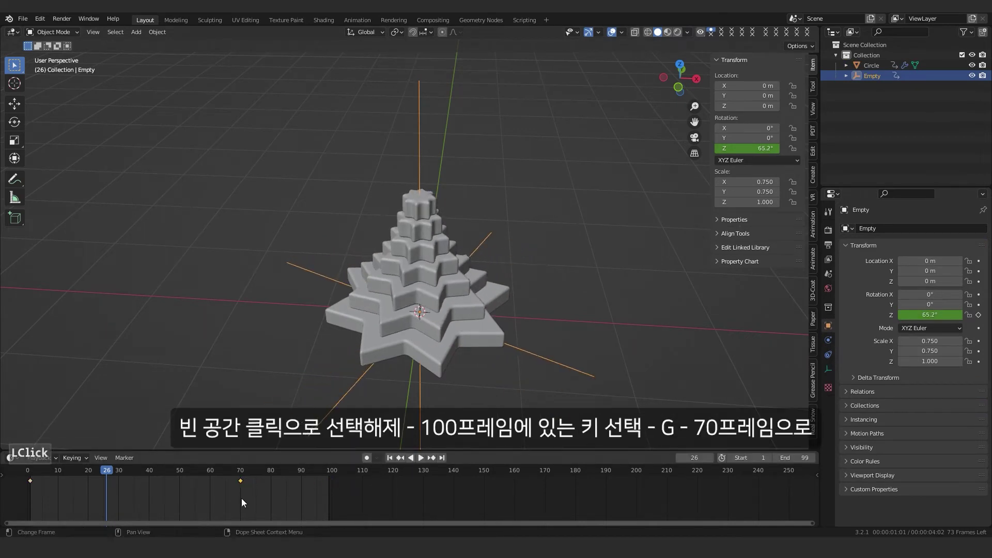
Set the animation's end frame to 69, enlarge the 3D viewport slightly and show the scene's output settings
left_click(801, 456)
key("Return")
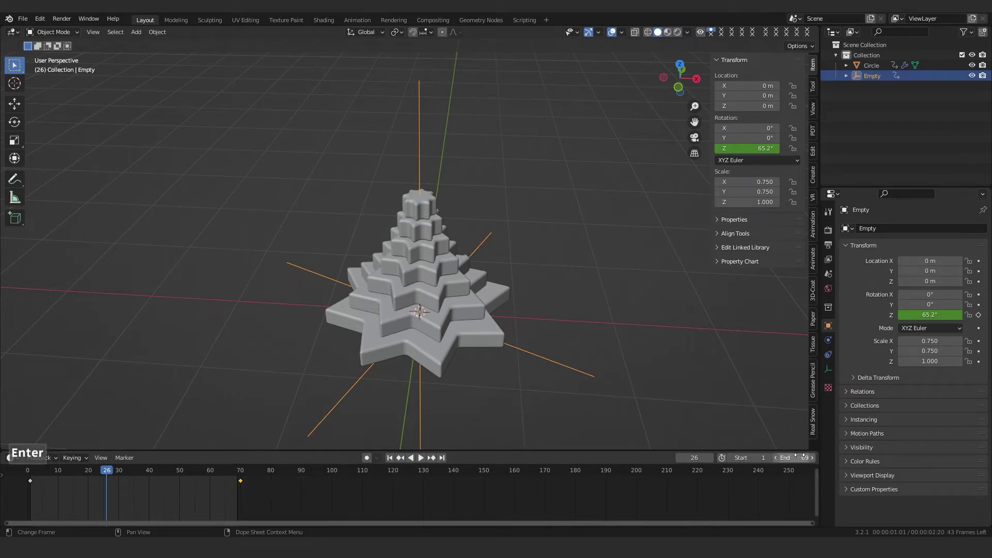
left_click_drag(123, 451, 124, 467)
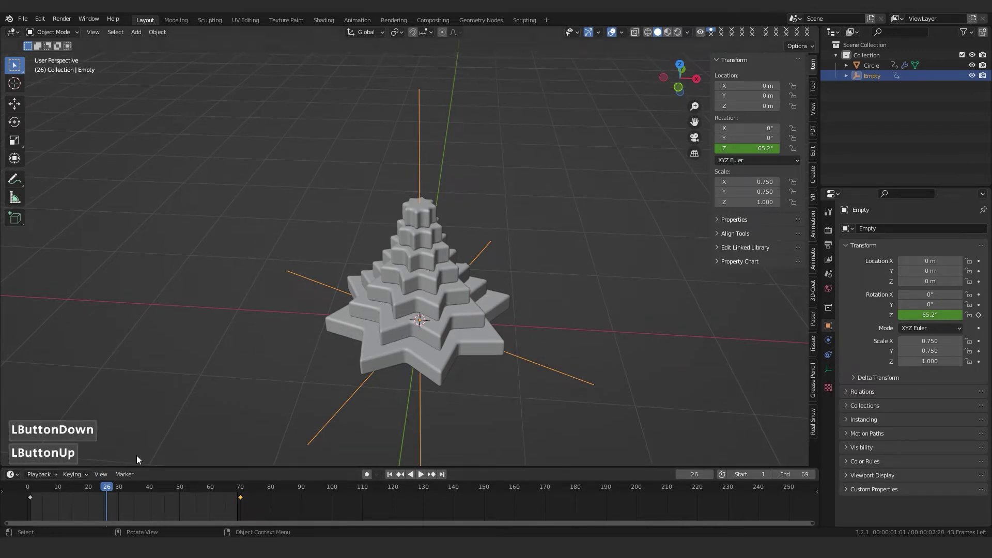
left_click(829, 245)
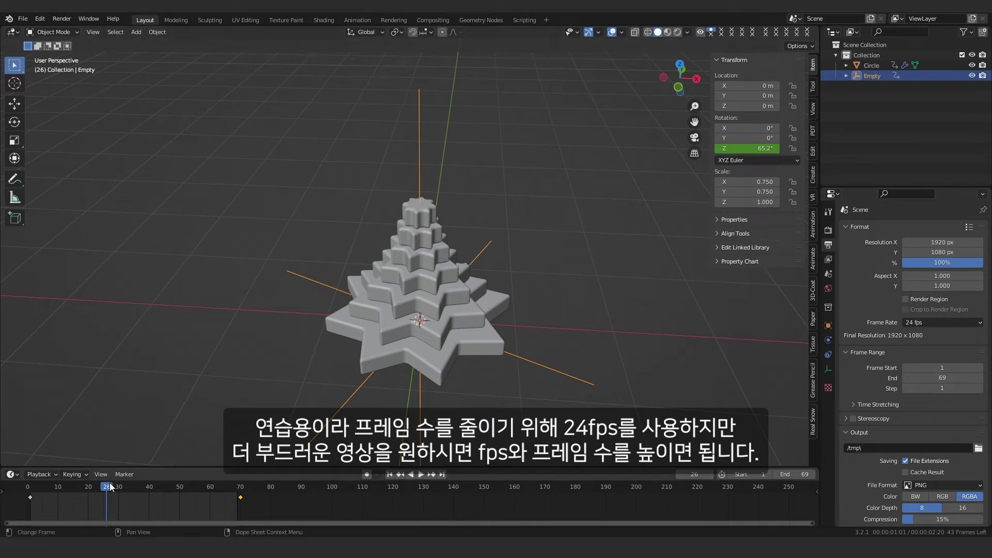
On frame 1, duplicate the star stack in place and hide the original Circle object
left_click_drag(110, 486, 31, 498)
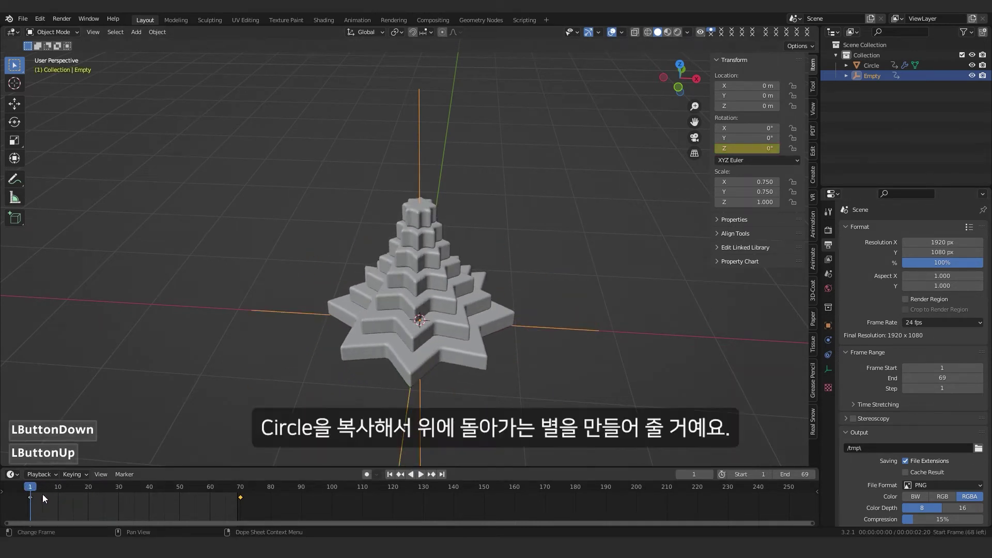
left_click(442, 353)
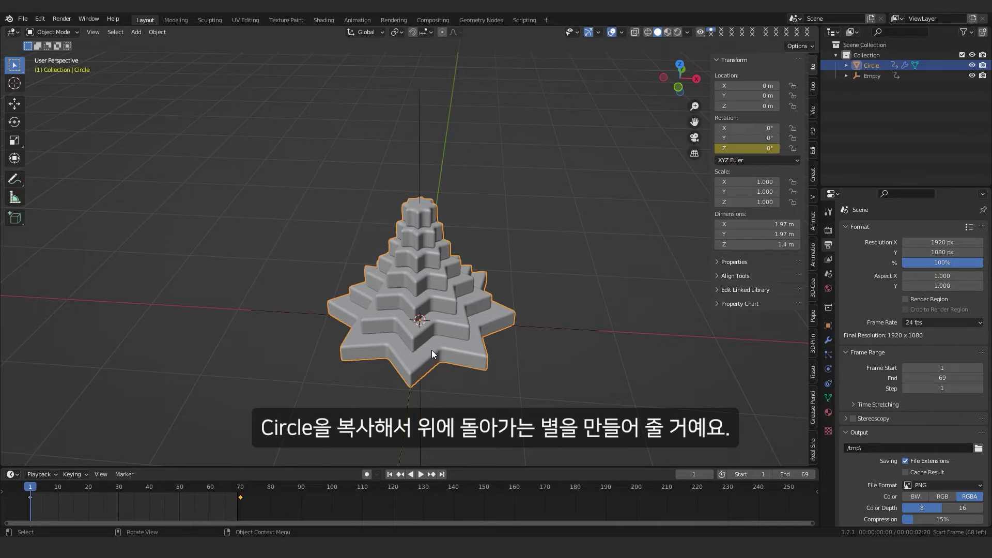
key("shift+d")
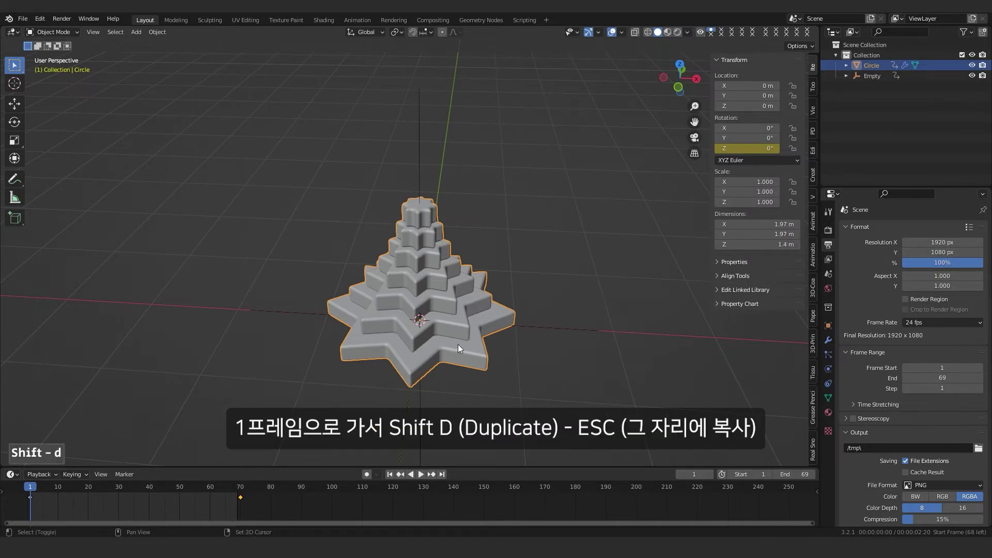
key("Escape")
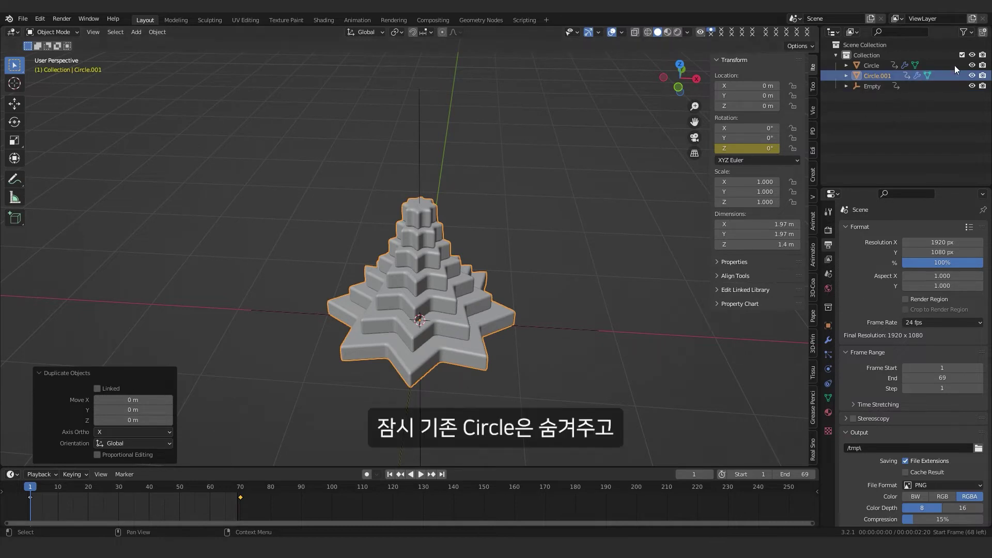
left_click(973, 66)
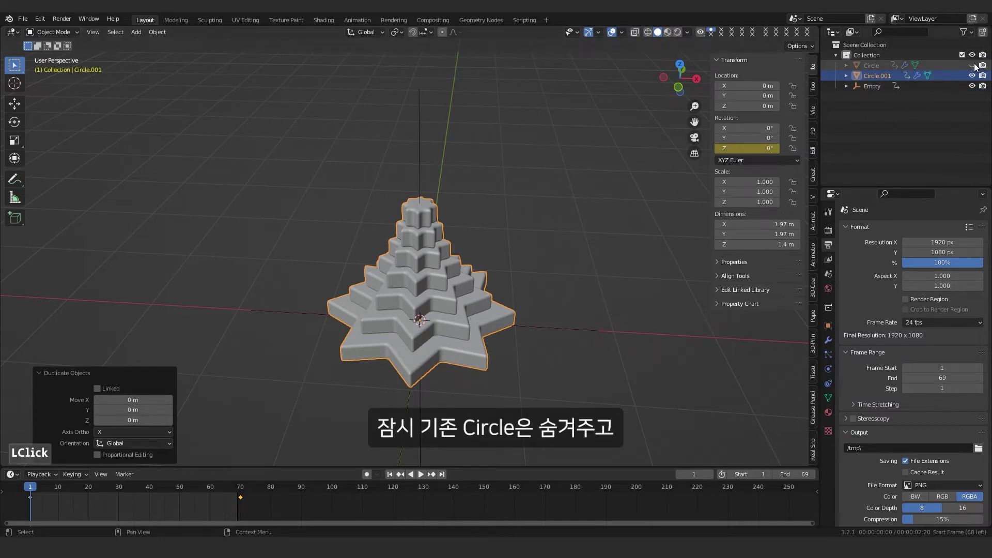
Rename the duplicated object Star and remove its Array modifier
double_click(881, 77)
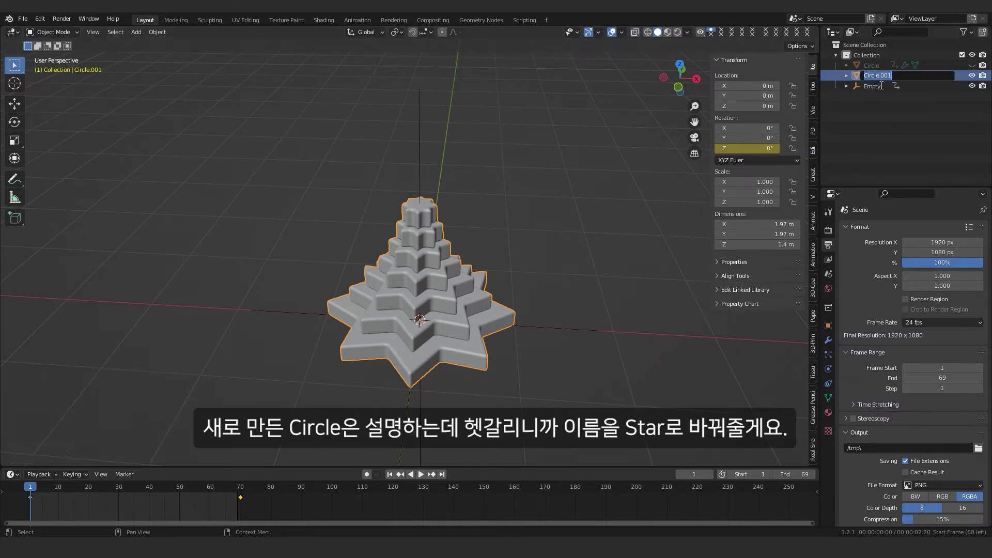
type("Star")
key("Return")
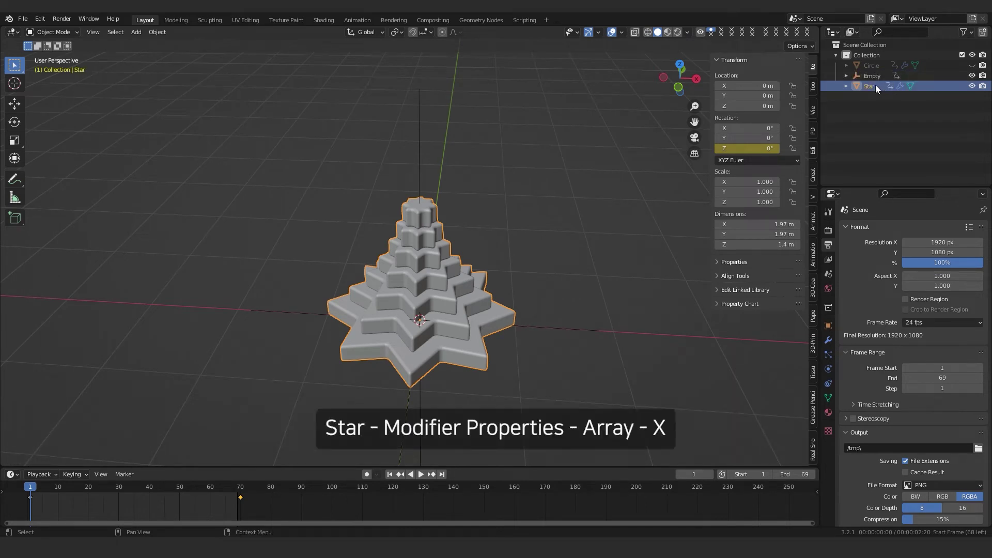
left_click(829, 341)
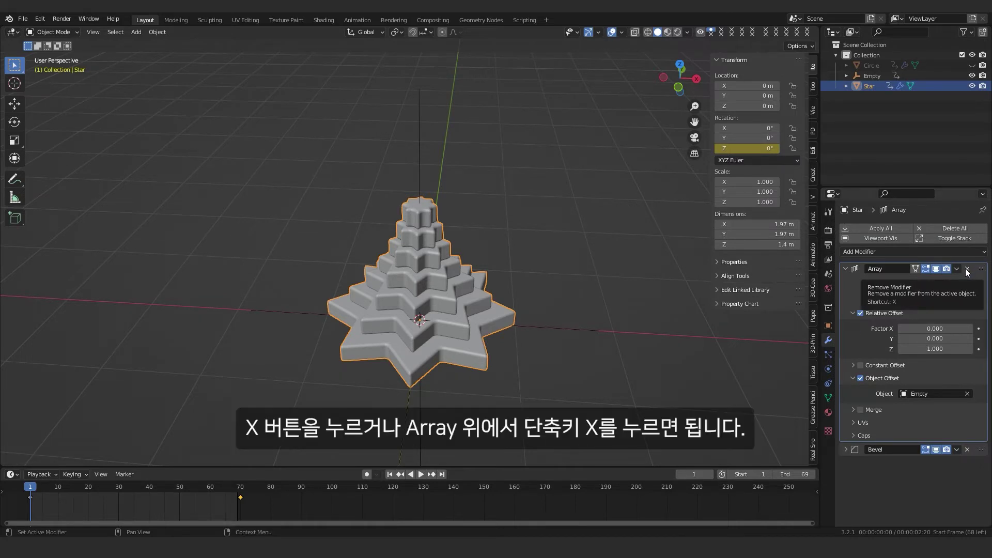
key("x")
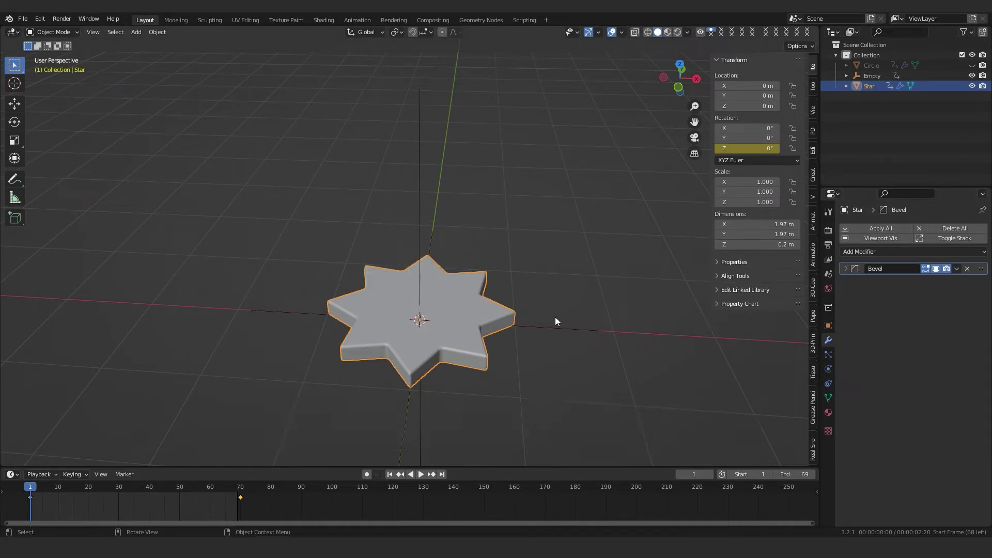
In Edit Mode, select the Star's whole mesh and rotate it 90° around the X axis so it stands upright
key("Tab")
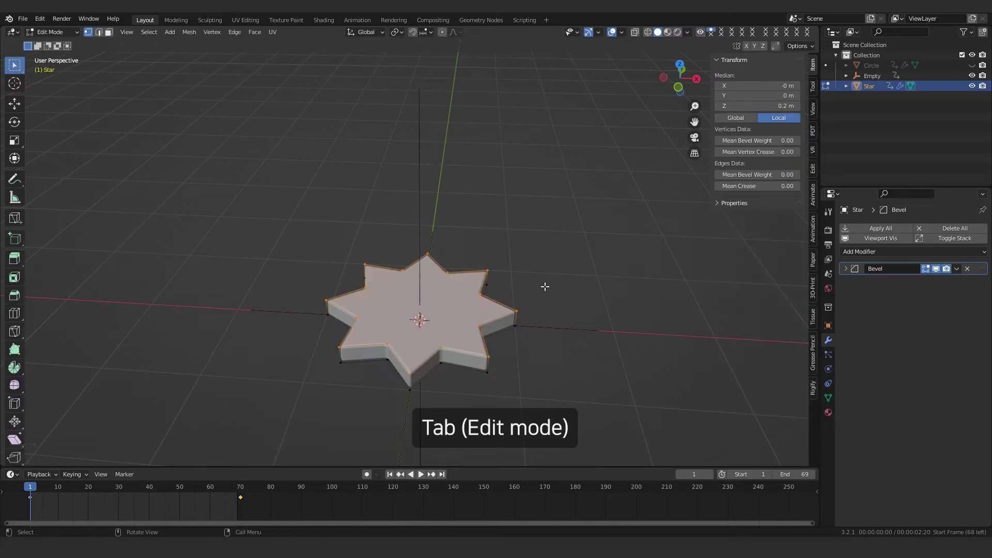
key("alt+a")
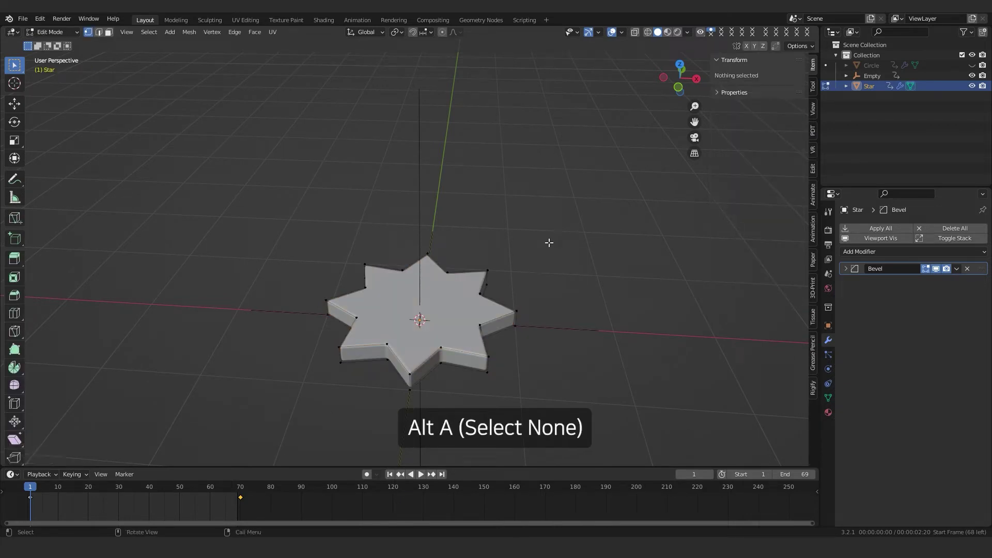
key("a")
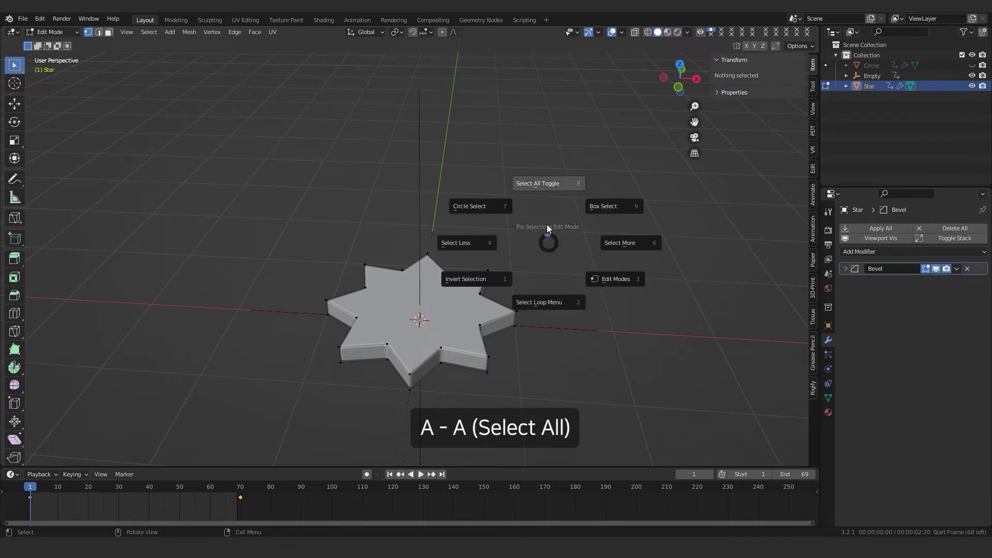
left_click(548, 225)
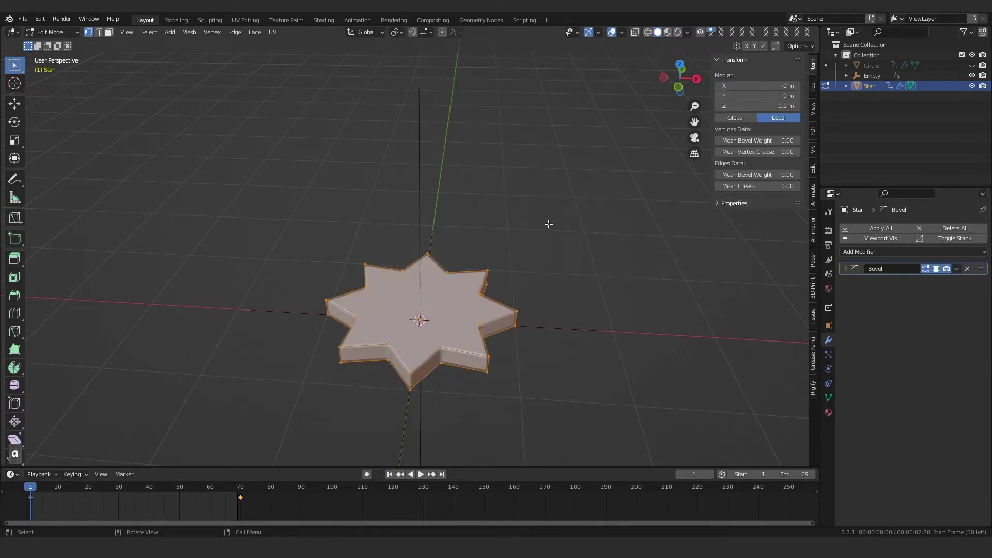
key("r")
key("x")
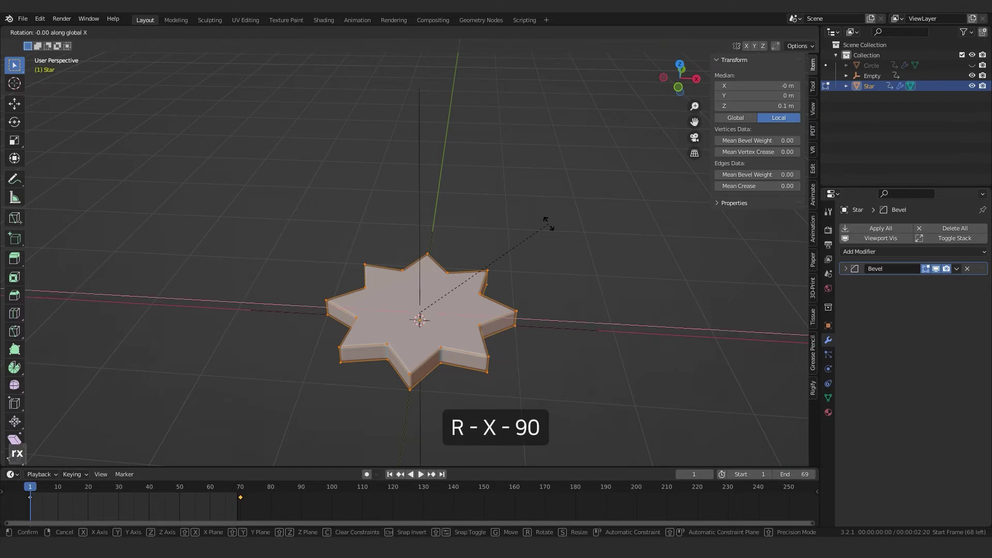
key("9")
key("0")
key("Return")
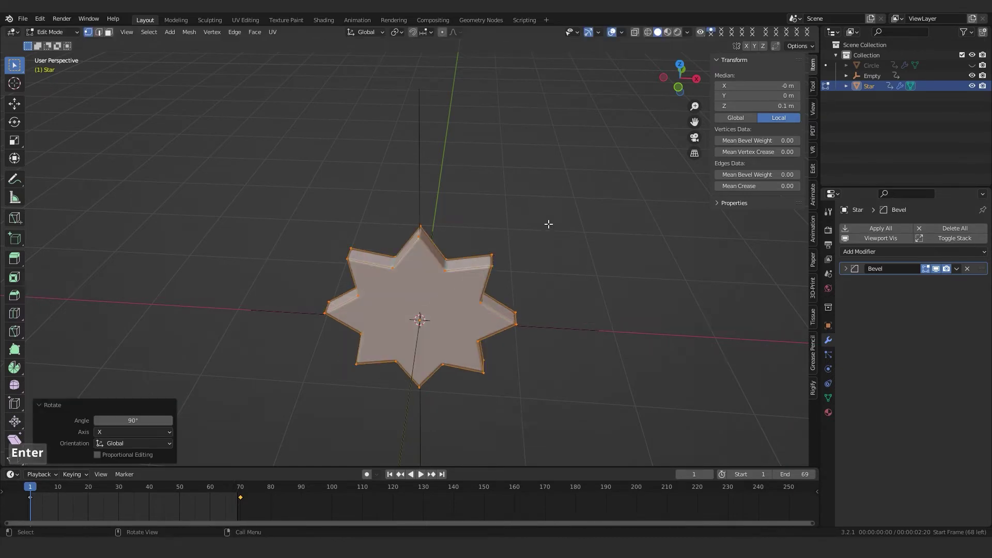
left_click_drag(24, 236, 42, 236)
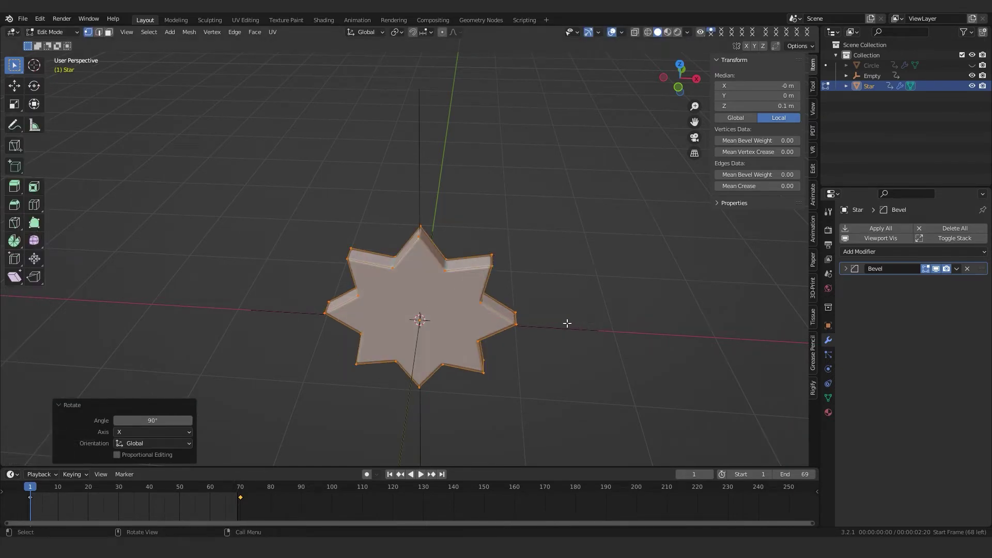
Select the Star's front and back faces and inset them by about 0.23 m
key("3")
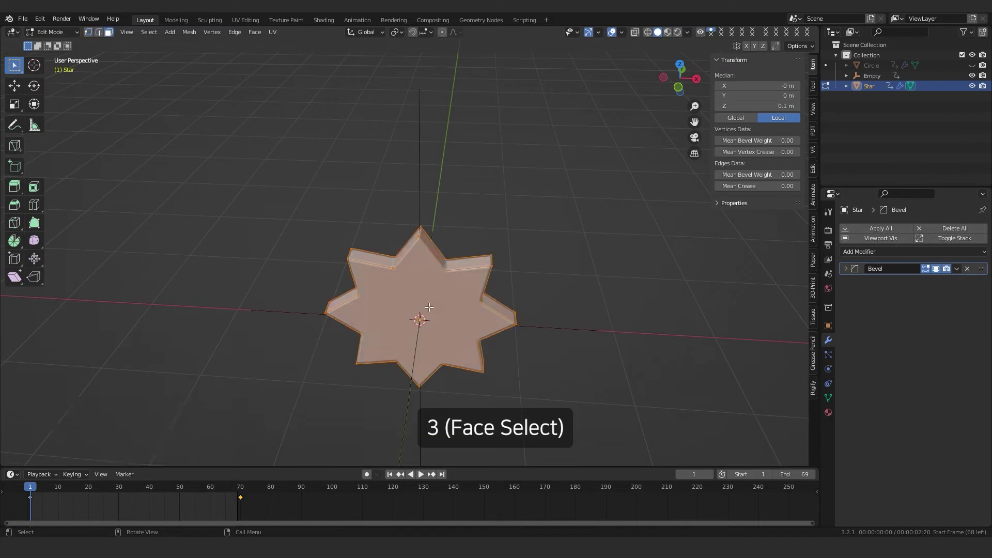
left_click(429, 308)
middle_click_drag(551, 304, 394, 288)
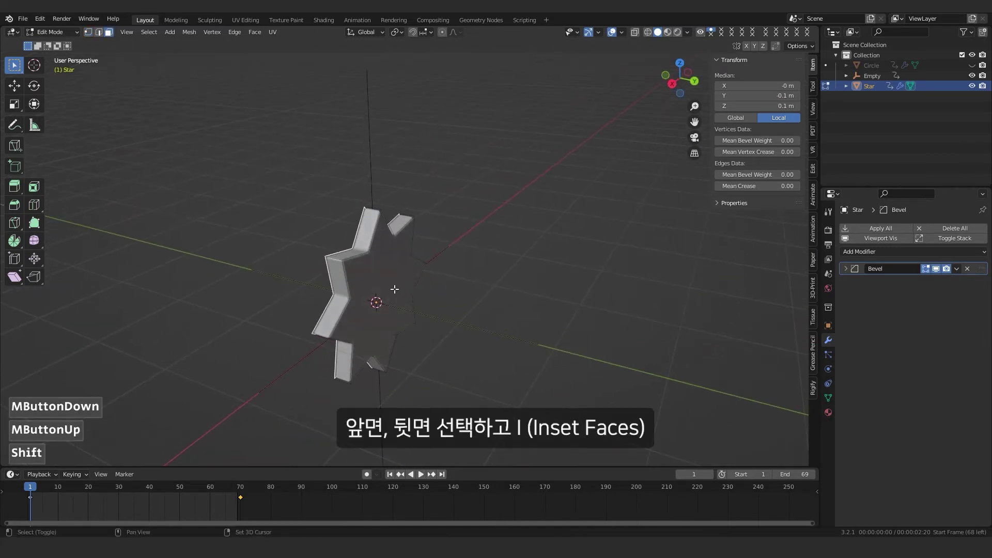
left_click(383, 324, "shift")
middle_click_drag(383, 324, 553, 297)
key("i")
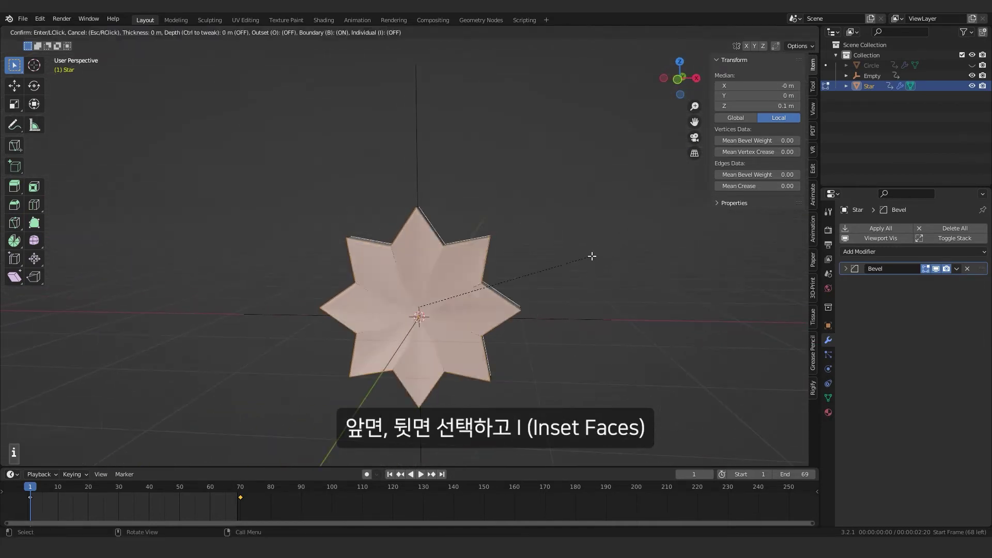
left_click(573, 270)
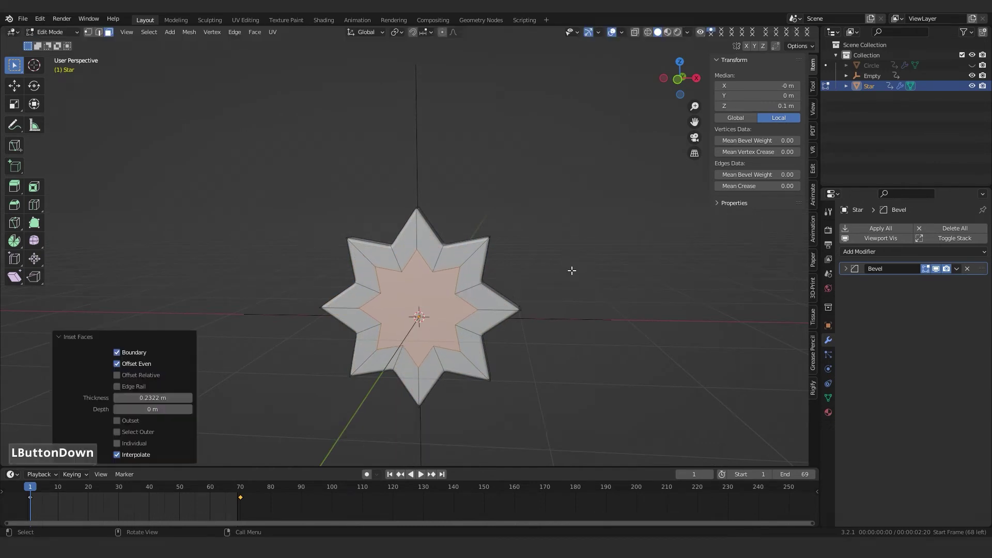
Bridge the Star's inset front and back faces to open a star-shaped hole through it, and return to Object Mode
right_click(441, 301)
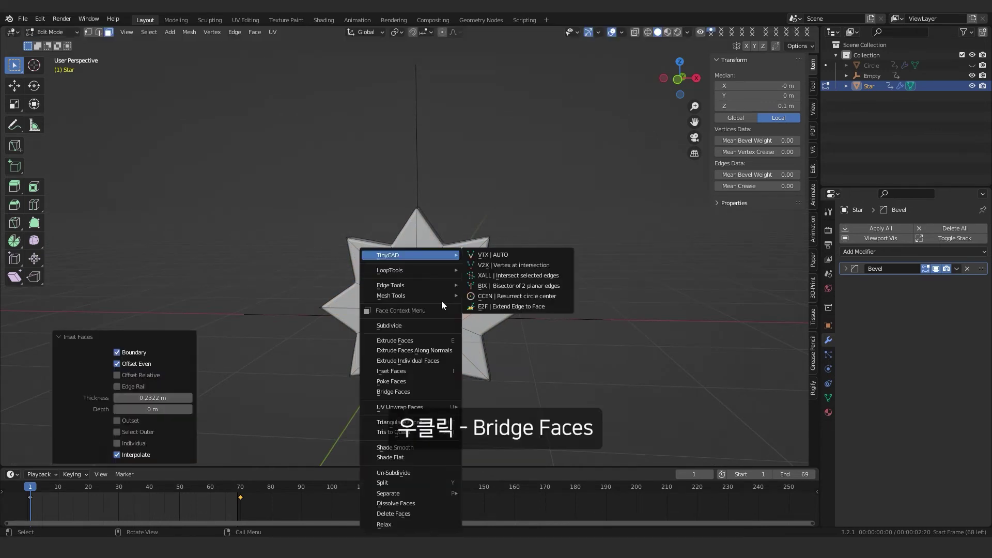
left_click(407, 391)
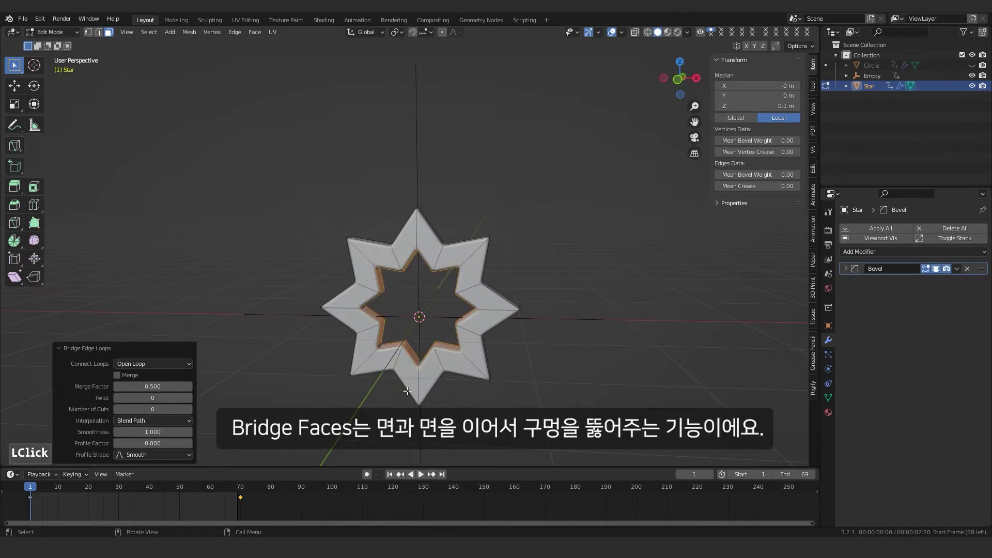
middle_click_drag(593, 329, 554, 349)
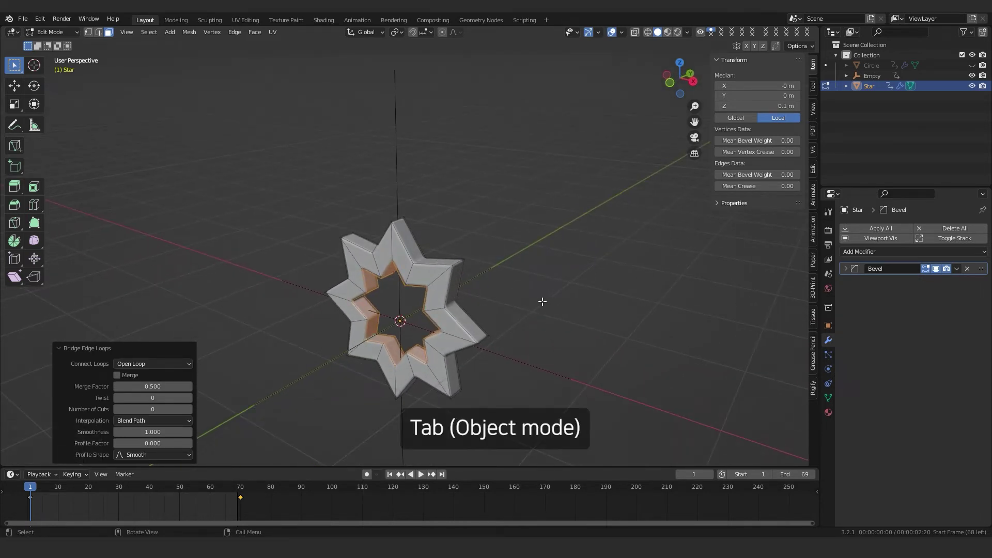
key("Tab")
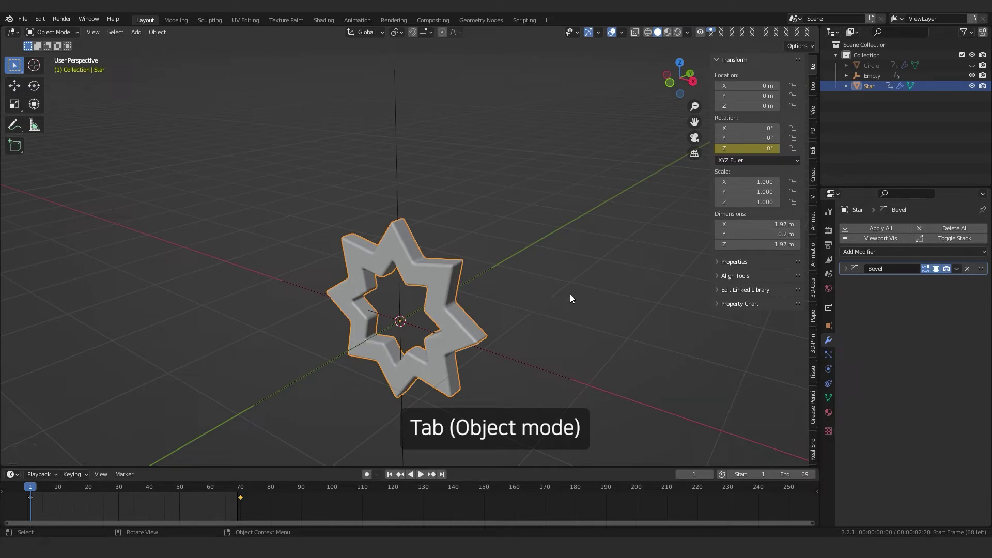
Unhide the star stack, then raise only the Star about 1.54 m along Z and shrink it to ornament size
key("alt+h")
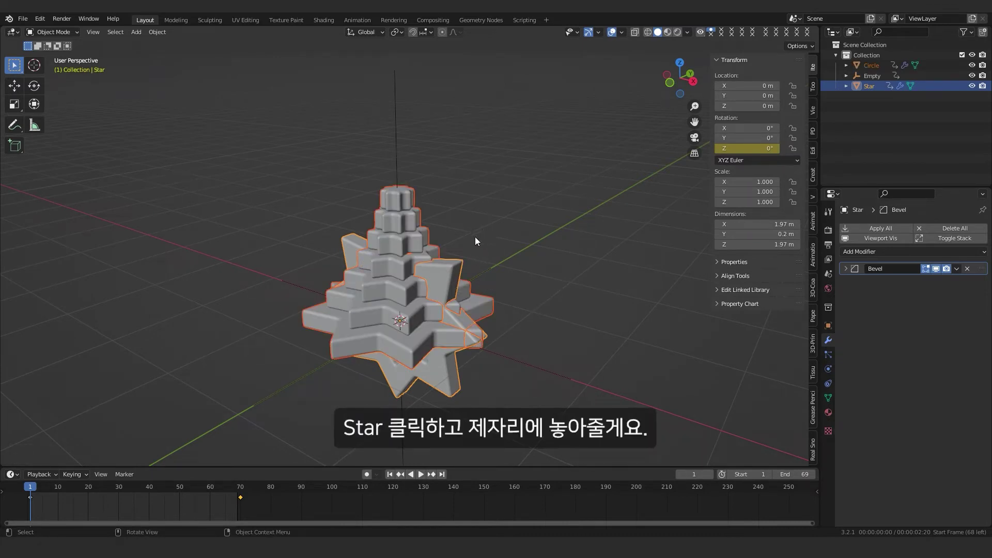
left_click(446, 267)
middle_click_drag(449, 278, 547, 331)
key("g")
key("z")
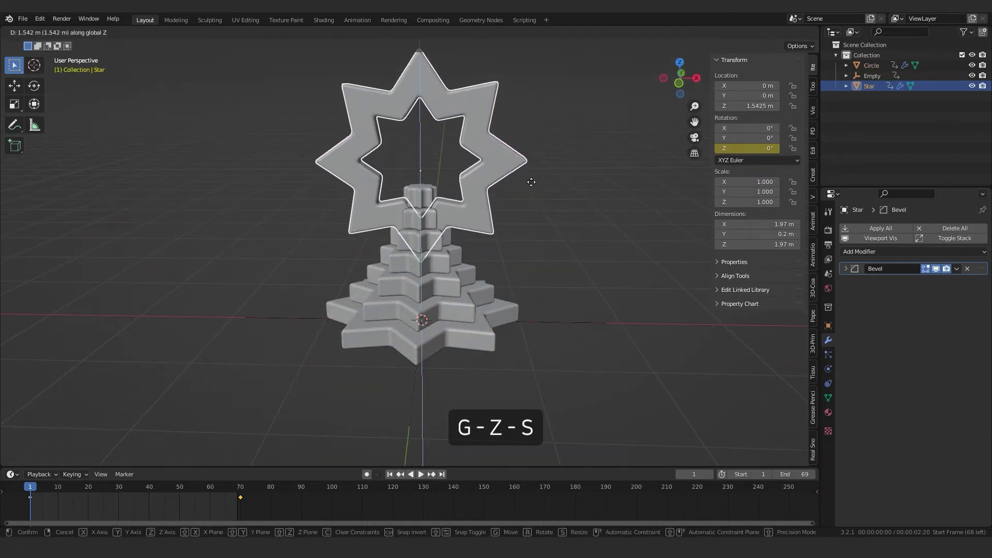
left_click(532, 207)
key("s")
left_click(465, 176)
Raise the Star about 0.13 m further along Z and scale it by about 0.93
middle_click_drag(465, 177, 511, 217)
key("g")
key("z")
left_click(511, 203)
key("s")
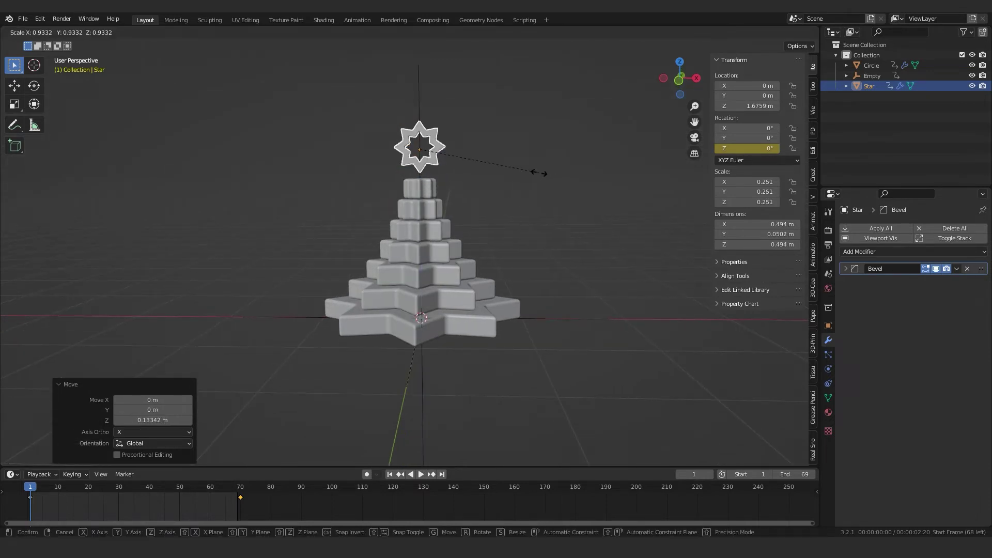
left_click(539, 173)
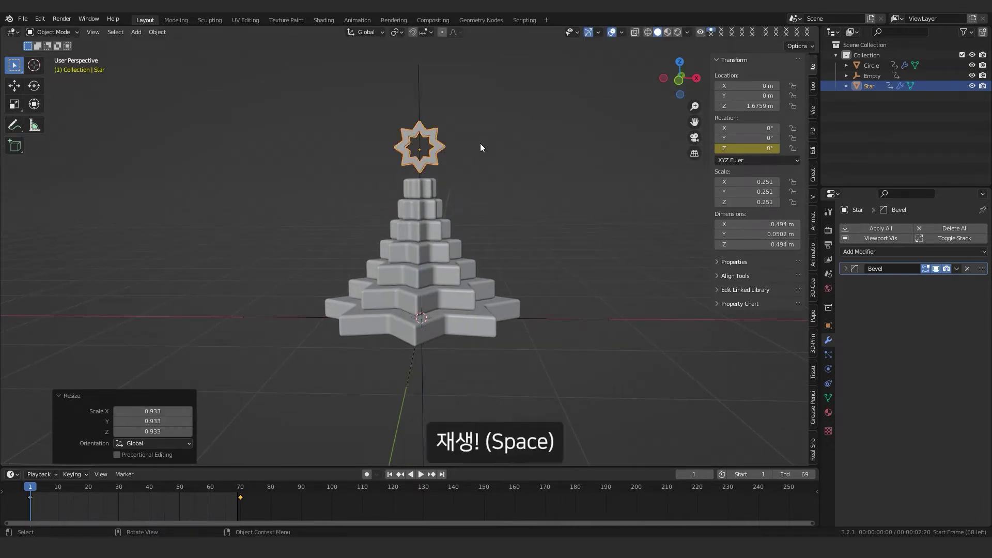
On frame 70, set the Star's Z rotation to -180° with a single keyframe, and preview its rotation by playing the animation
key("space")
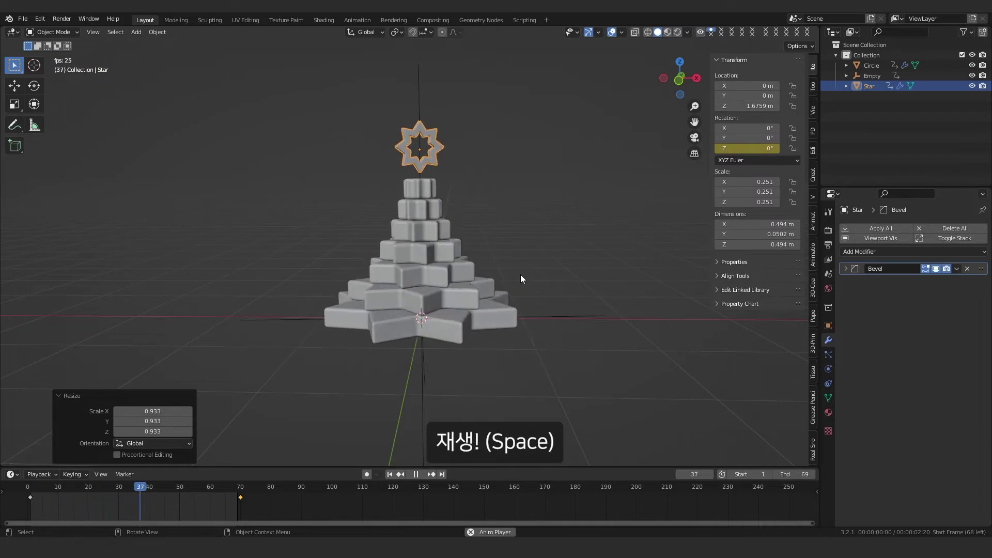
key("space")
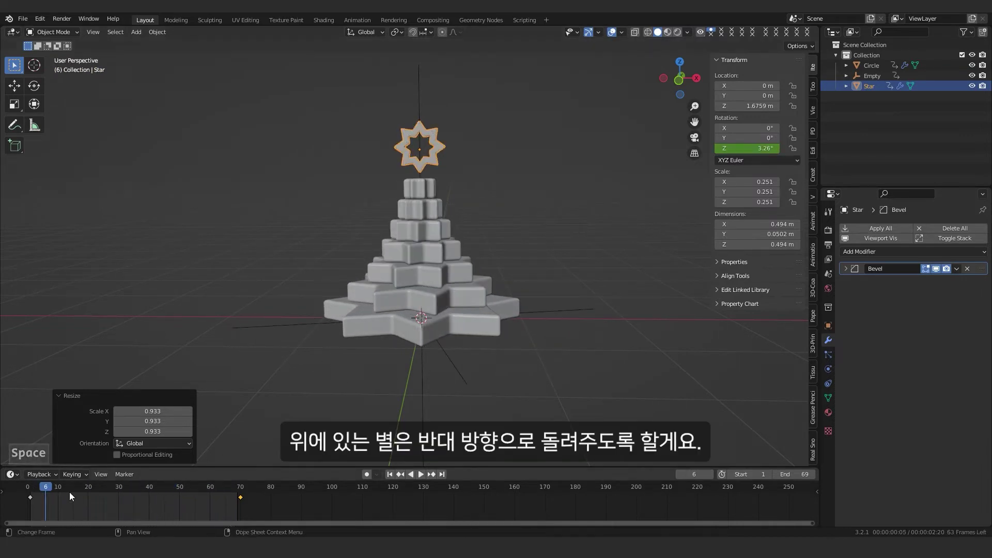
left_click_drag(192, 489, 240, 497)
left_click(743, 148)
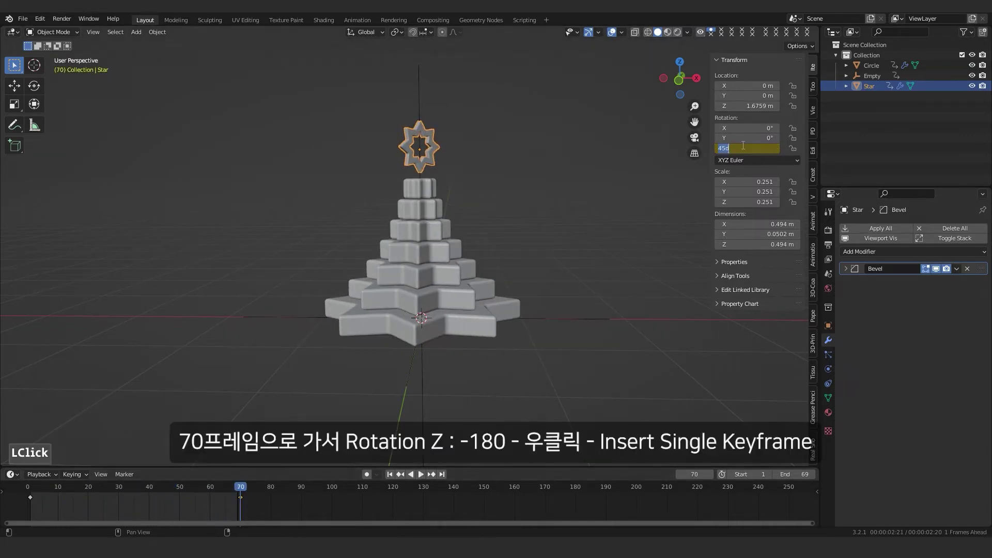
key("Return")
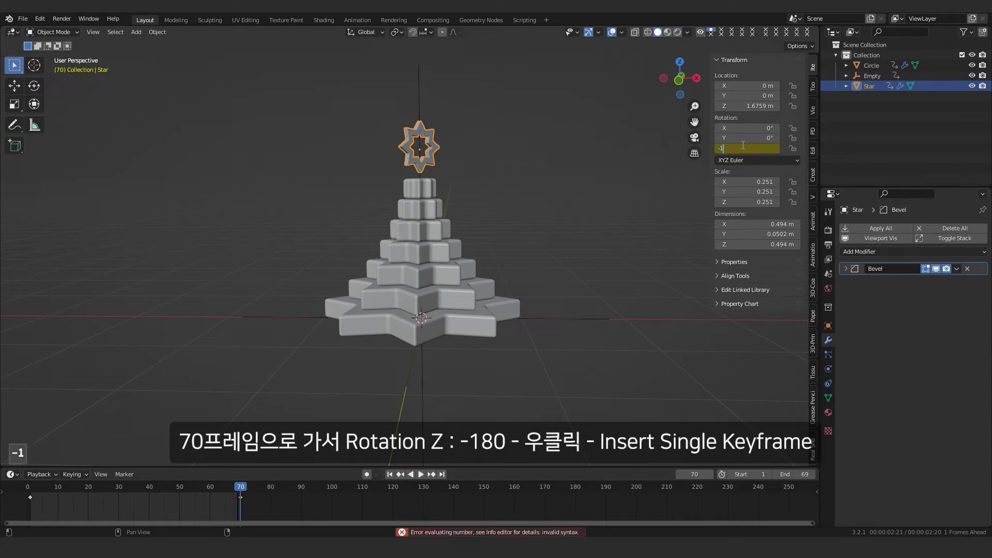
type("-180")
key("Return")
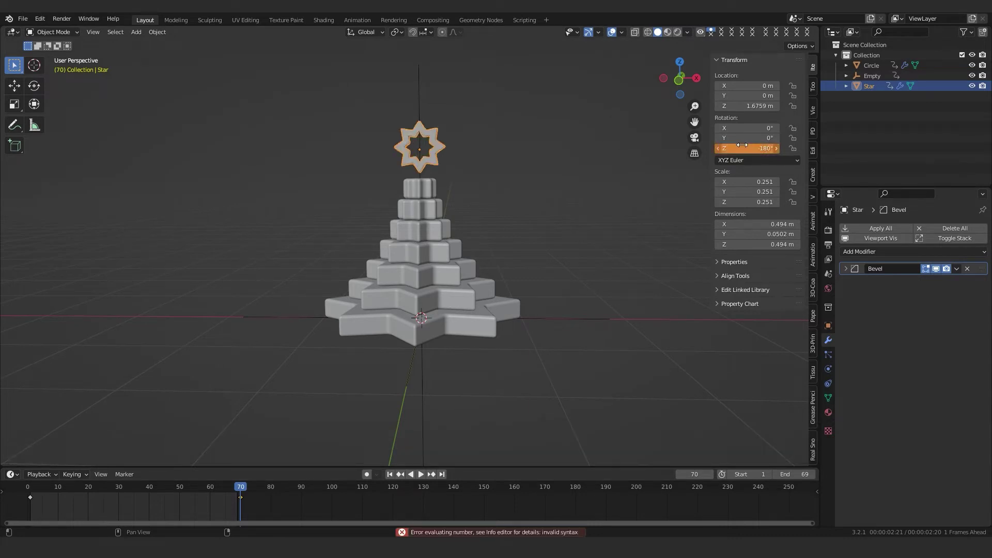
right_click(743, 145)
left_click(742, 145)
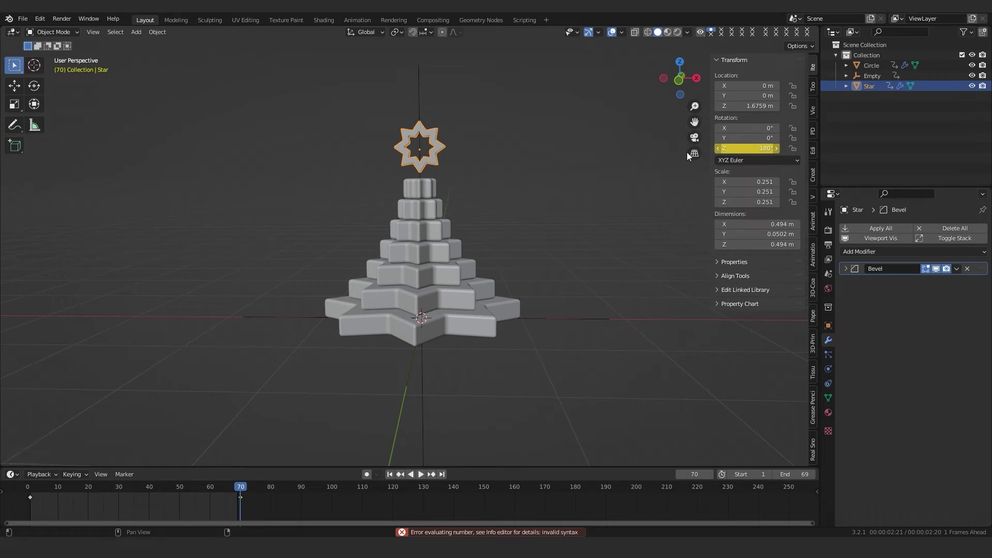
key("space")
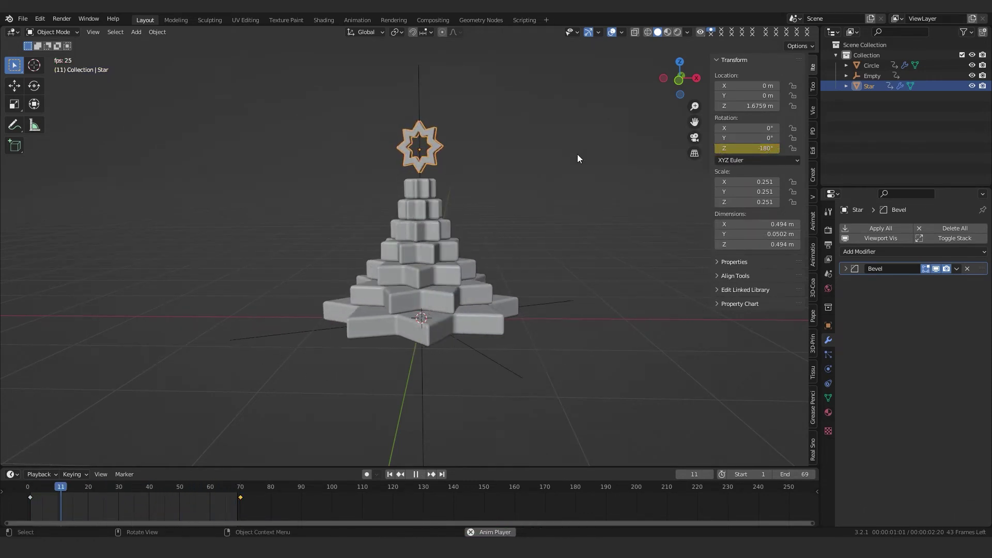
key("space")
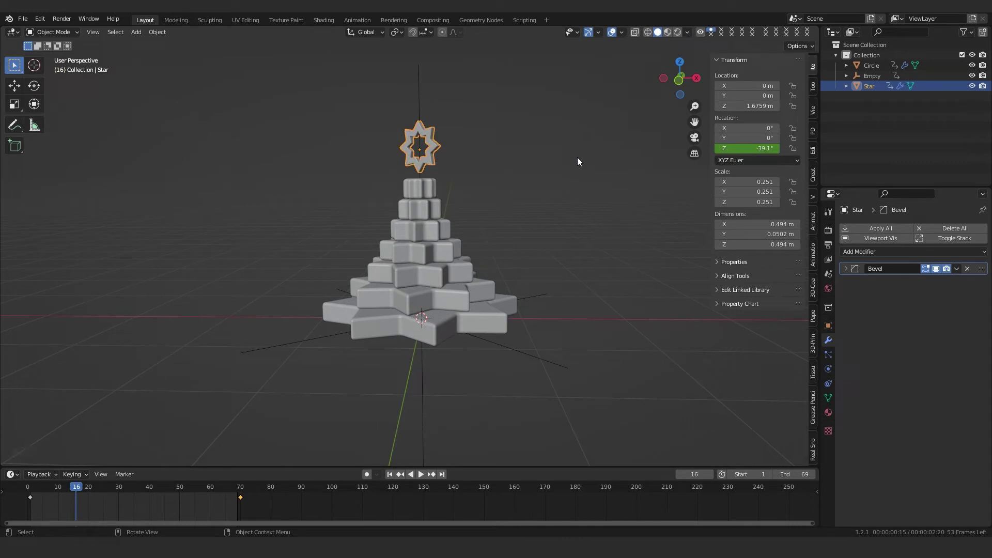
Show the Star's Bevel modifier settings and apply the Star's scale so the bevel matches its reduced size
scroll(475, 94, "up", 3)
middle_click_drag(475, 94, 457, 244, "shift")
scroll(452, 225, "up", 1)
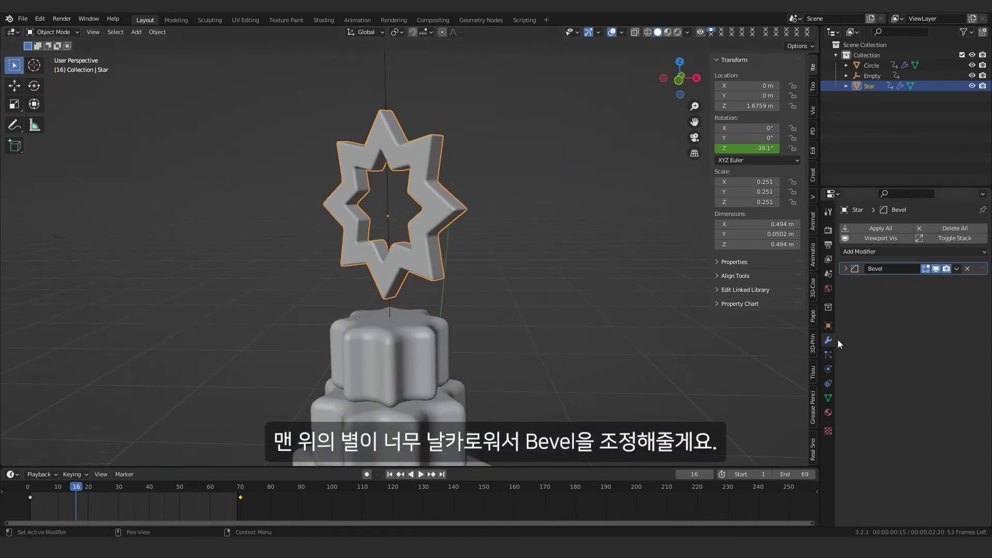
left_click(846, 268)
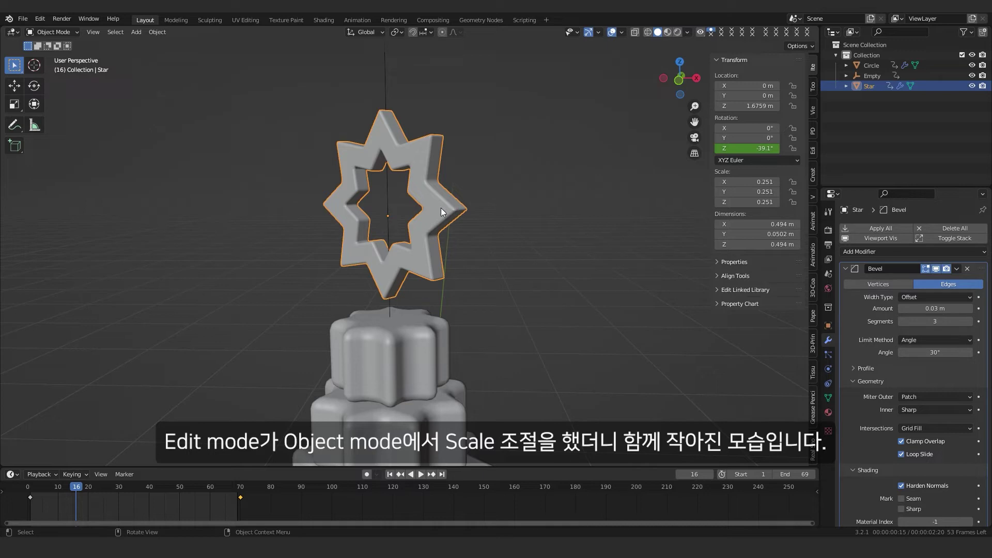
key("ctrl+a")
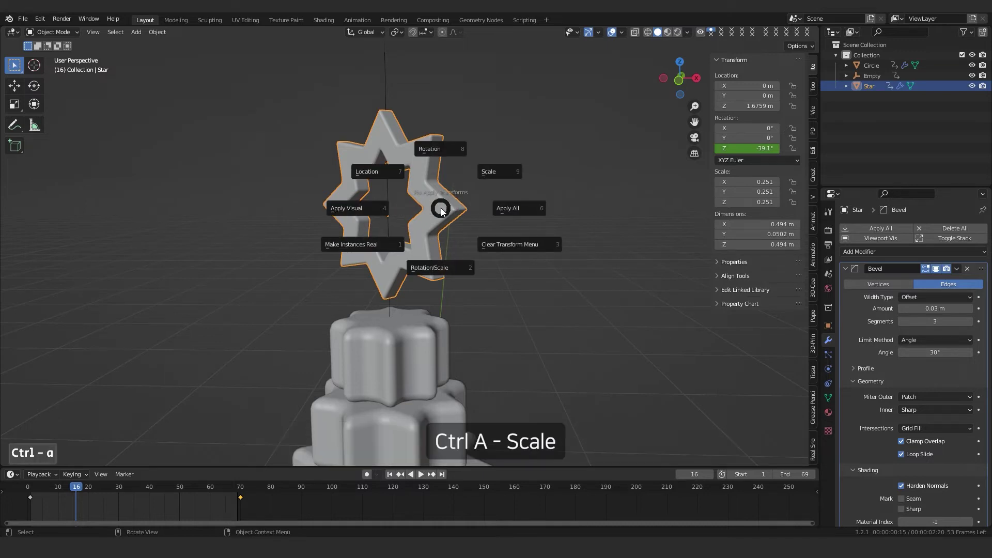
left_click(492, 175)
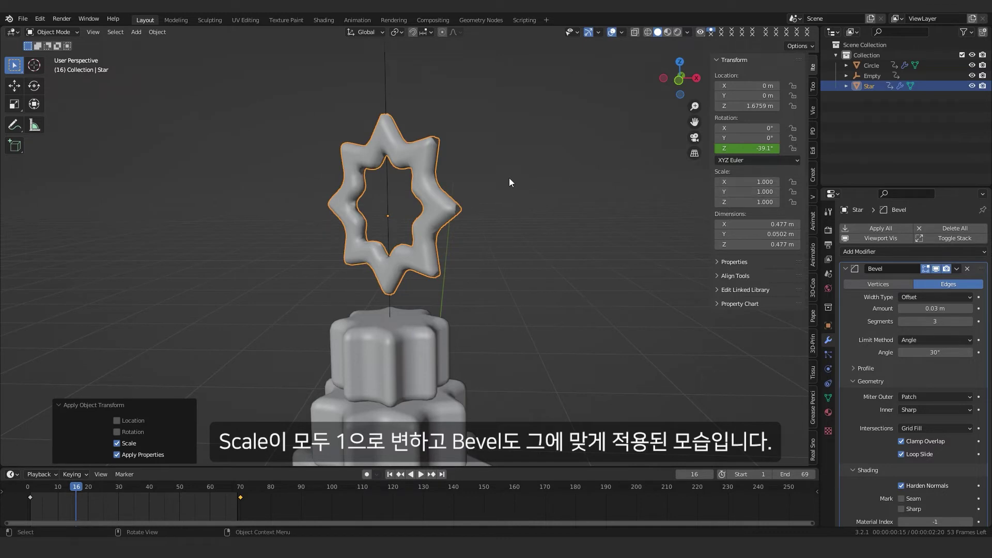
Reduce the Star's Bevel amount to 0.015 m
middle_click_drag(509, 182, 476, 216)
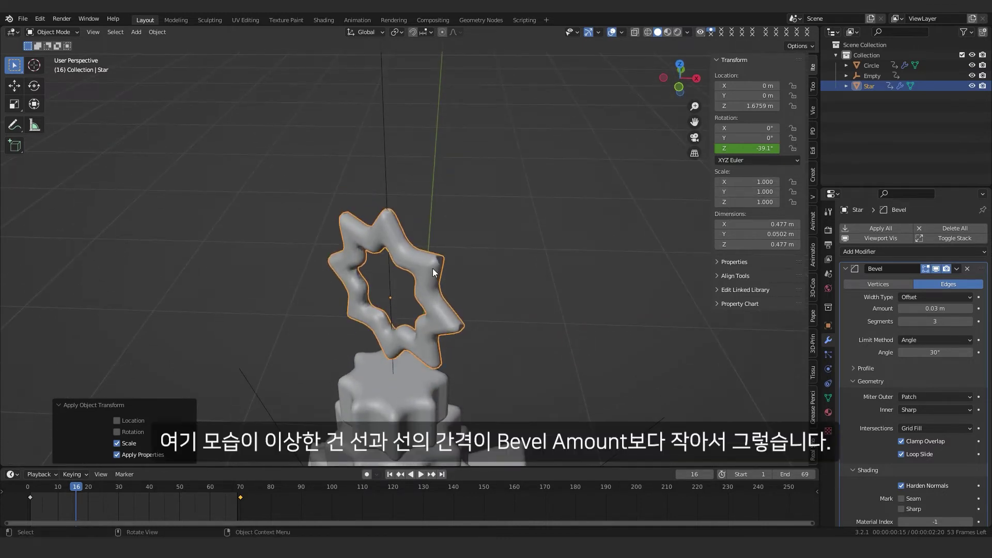
middle_click_drag(448, 255, 447, 246)
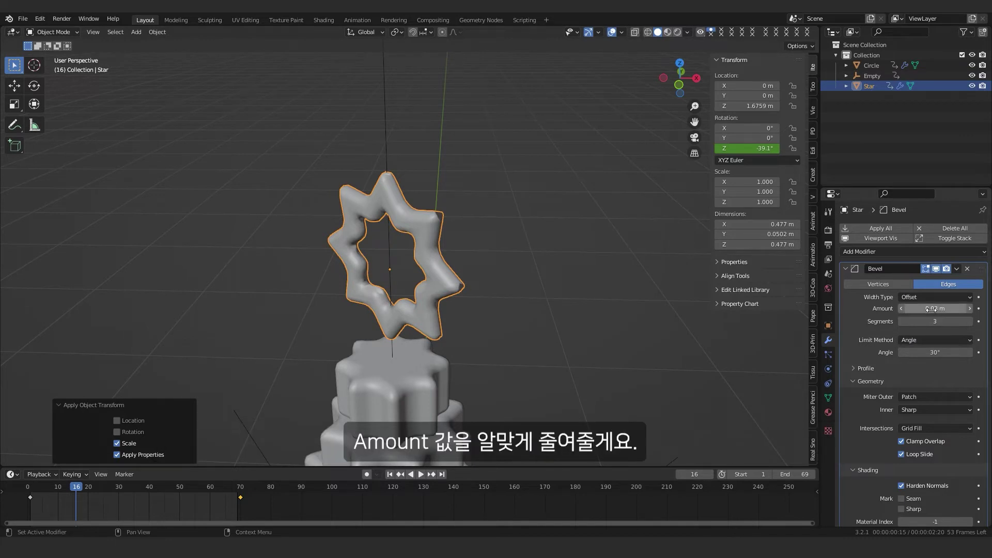
left_click(902, 309)
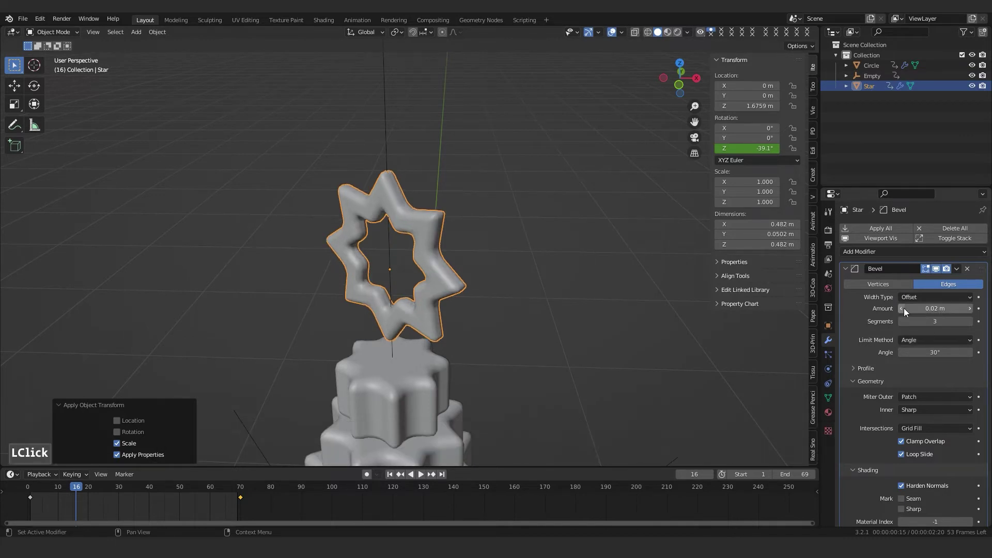
left_click(904, 308)
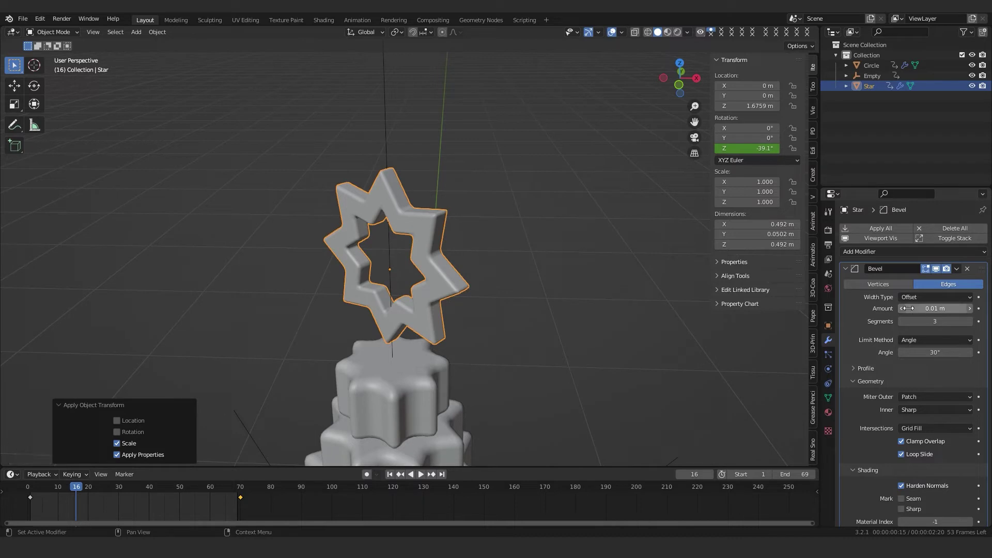
left_click(929, 309)
type("0.01")
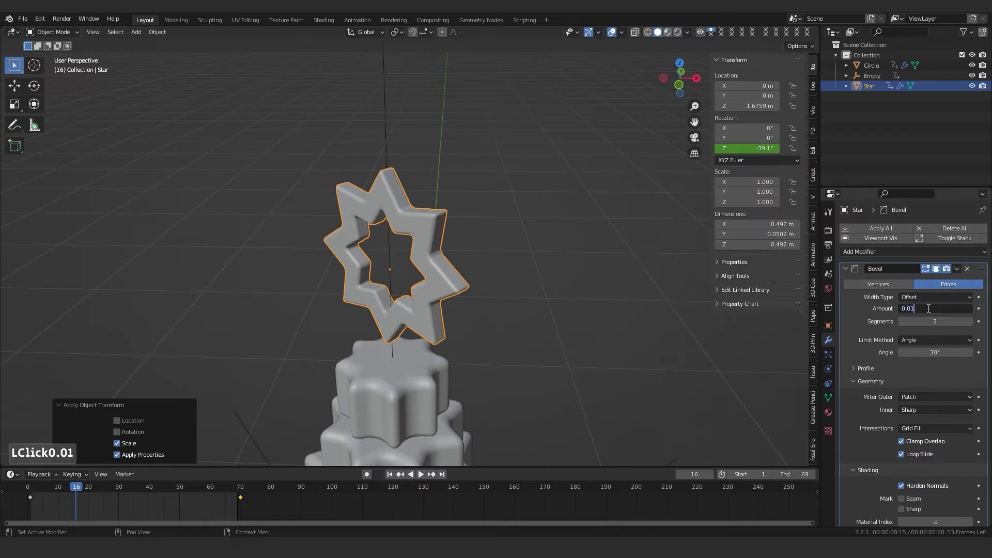
type("5")
key("Return")
Go back to frame 1 and set the Star's origin to its geometry
mouse_move(556, 311)
middle_mouse_down()
mouse_move(570, 305)
mouse_move(559, 299)
middle_mouse_up()
left_click_drag(87, 484, 29, 495)
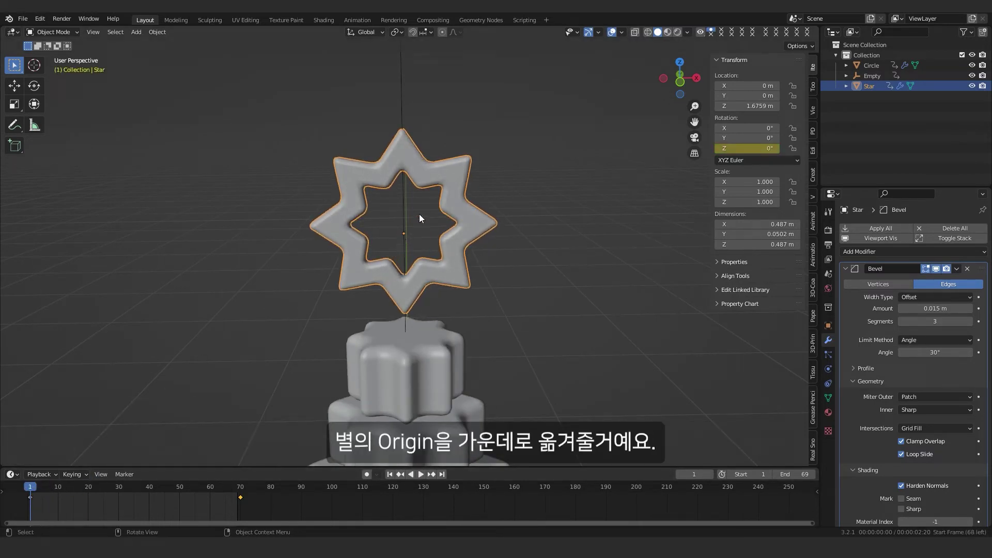
middle_click_drag(420, 218, 413, 206)
right_click(473, 193)
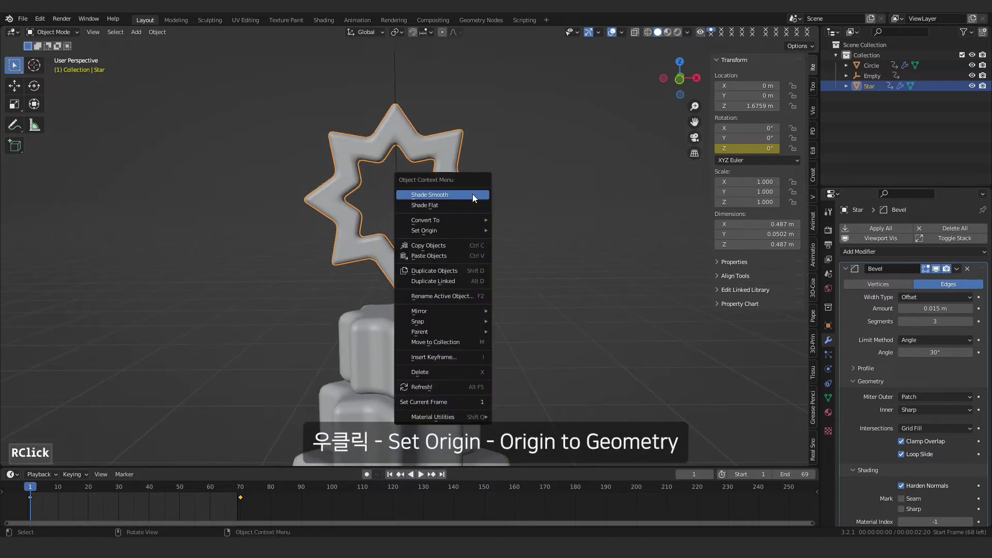
mouse_move(476, 230)
left_click(523, 240)
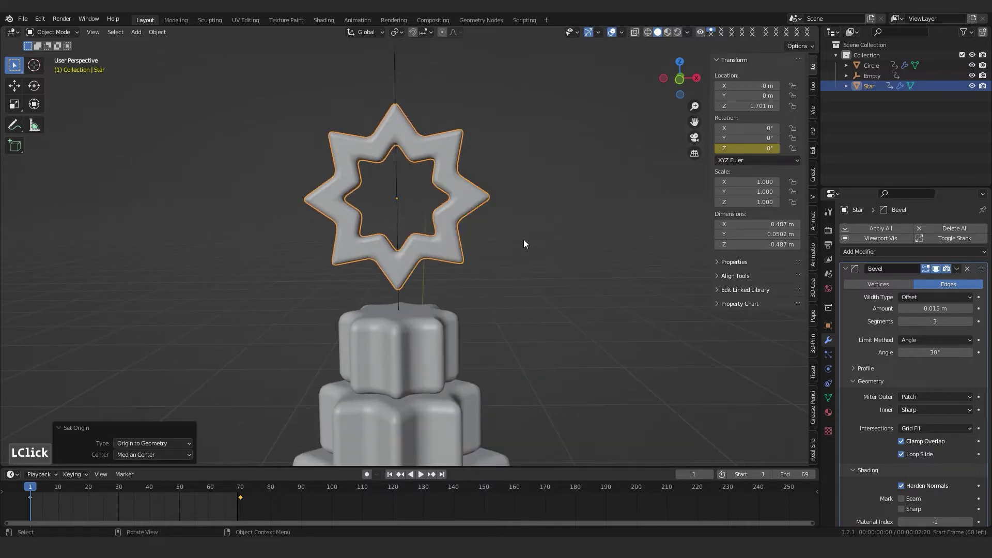
Raise the Star about 0.11 m along Z and insert a single keyframe on its Z location at frame 1
scroll(402, 206, "down", 3)
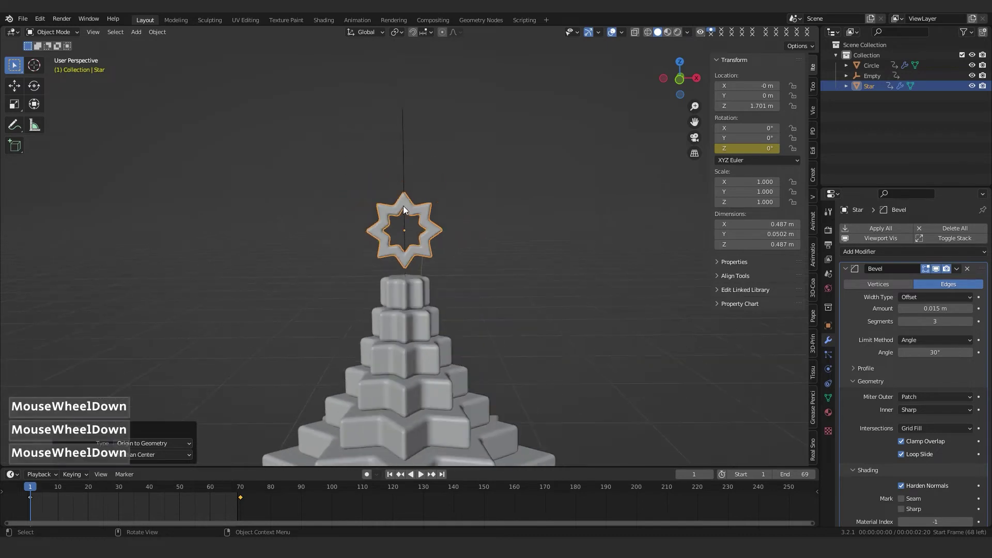
key("g")
key("z")
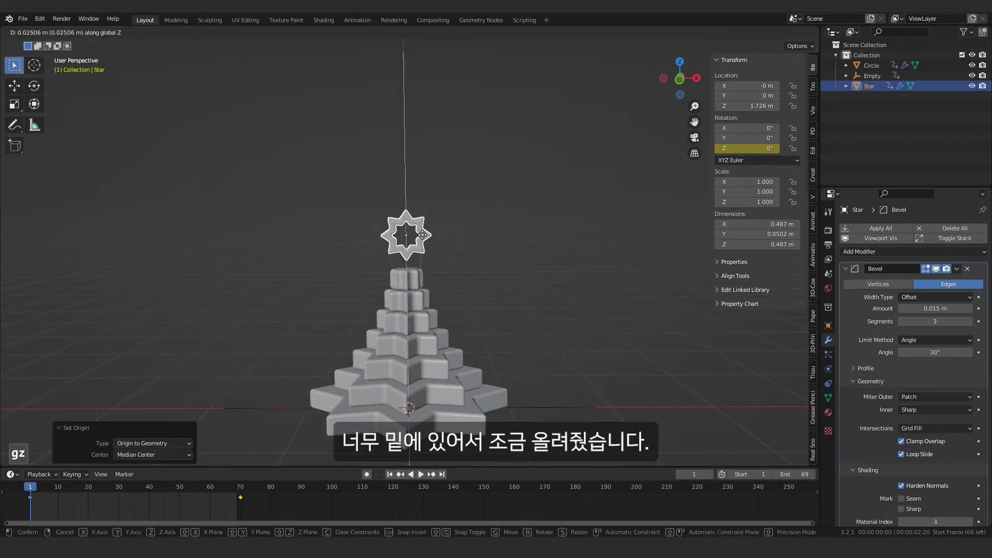
left_click(423, 227)
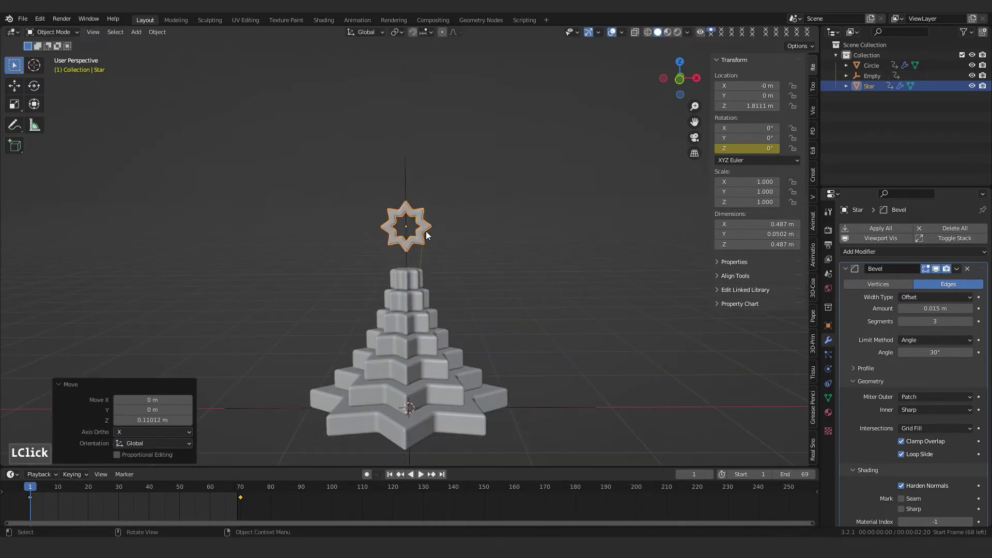
right_click(753, 106)
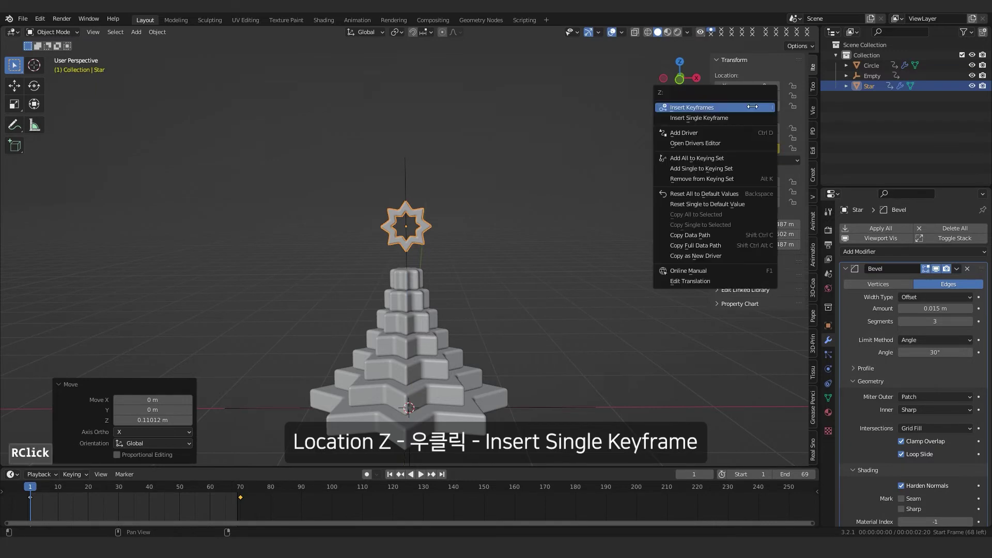
left_click(749, 119)
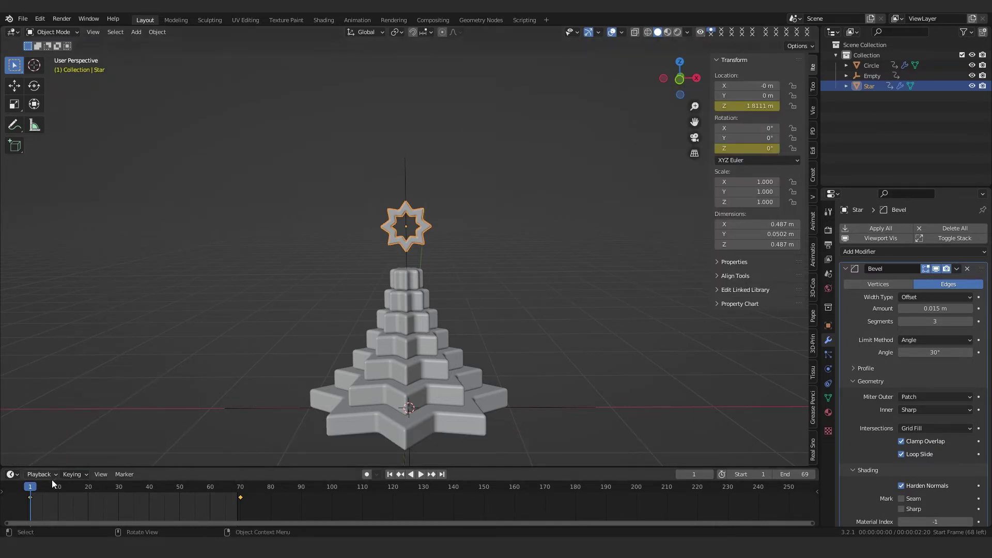
Insert a single keyframe on the Star's Z location at frame 70, keeping the same height as on frame 1
left_click_drag(30, 491, 241, 494)
right_click(752, 106)
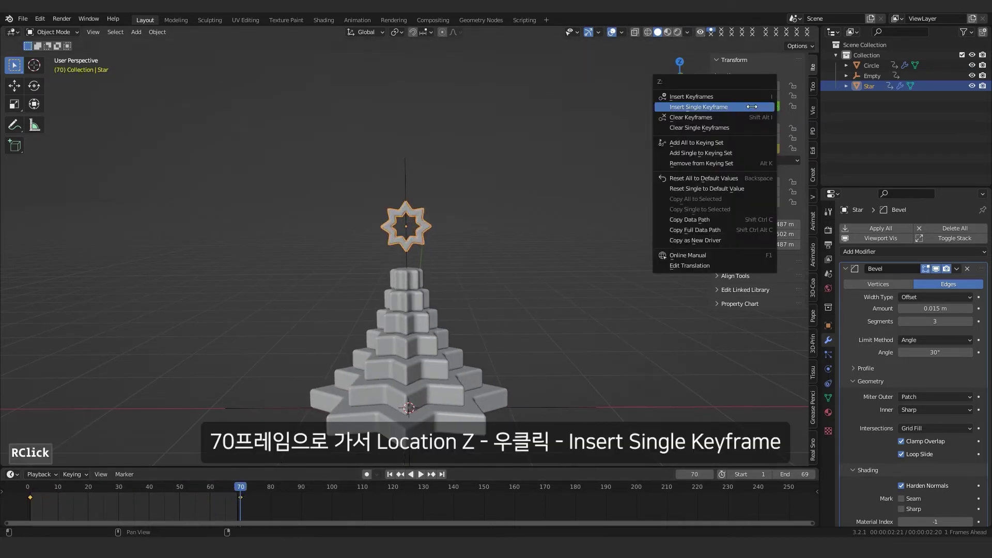
left_click(752, 106)
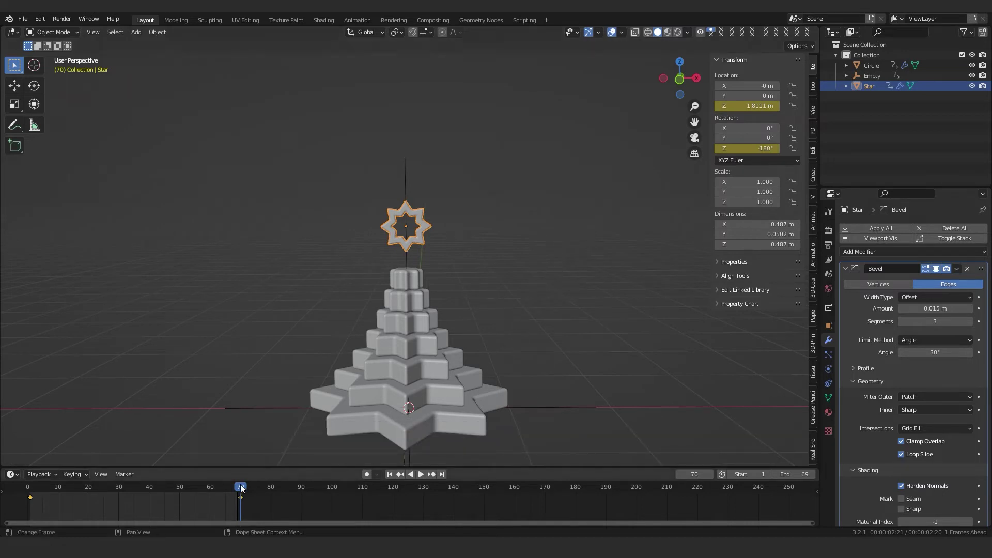
At frame 35, lower the Star about 0.13 m along Z and insert a single keyframe on its Z location
left_click_drag(241, 489, 145, 488)
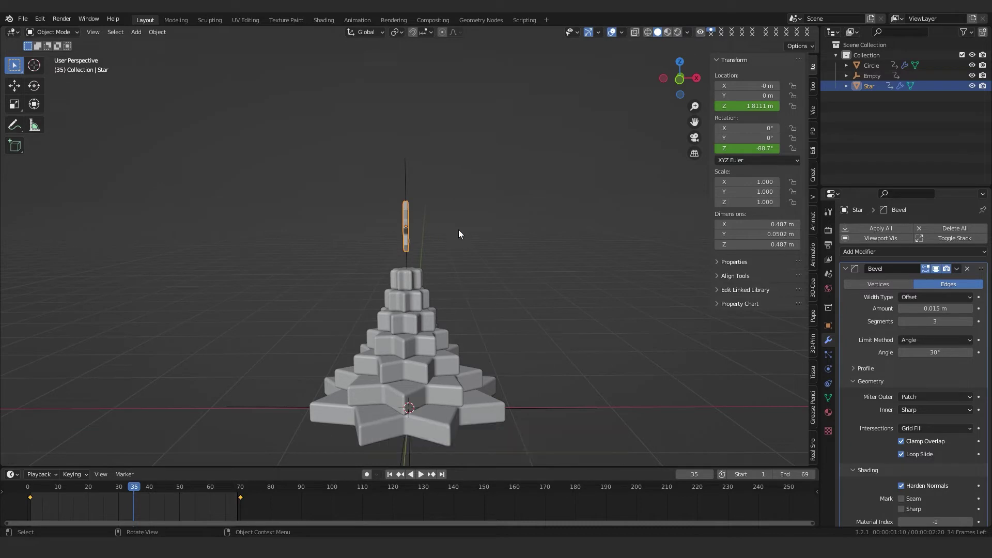
key("g")
key("z")
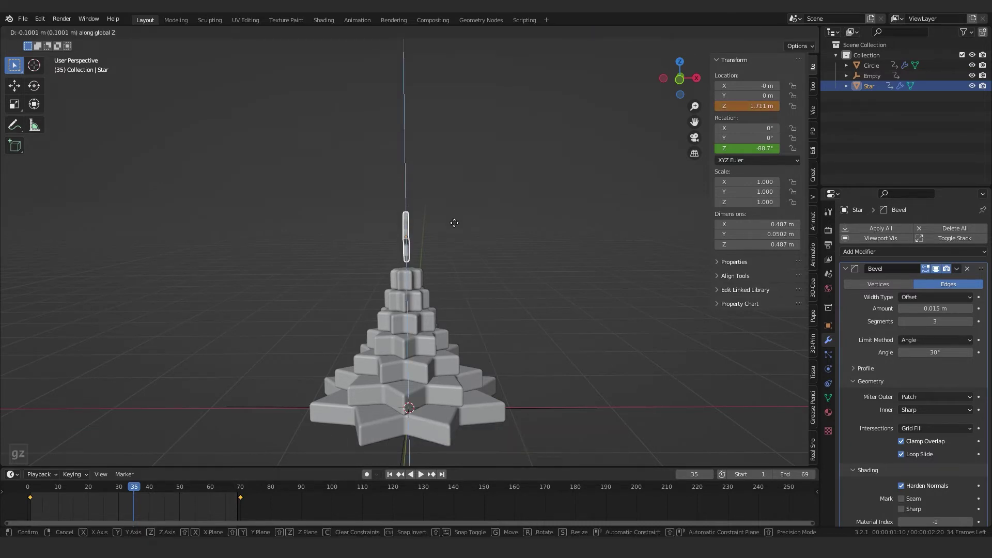
left_click(455, 226)
right_click(749, 106)
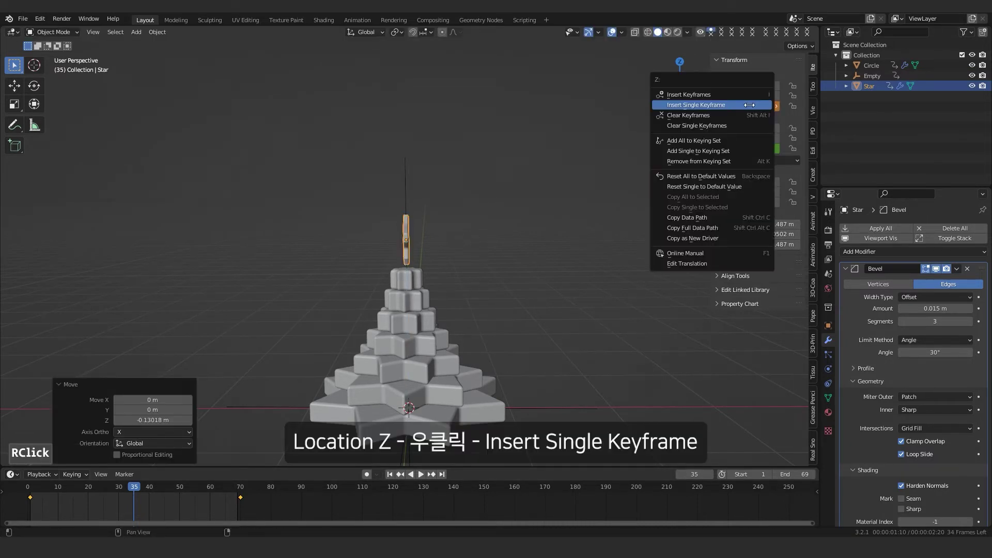
left_click(749, 105)
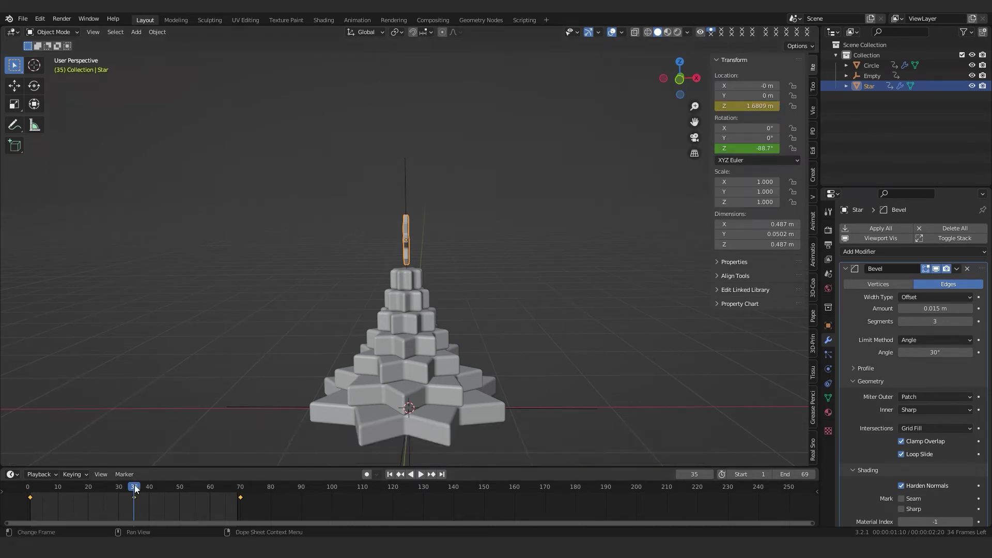
At frame 18, raise the Star about 0.21 m along Z and insert a single keyframe on its Z location
left_click_drag(134, 485, 83, 497)
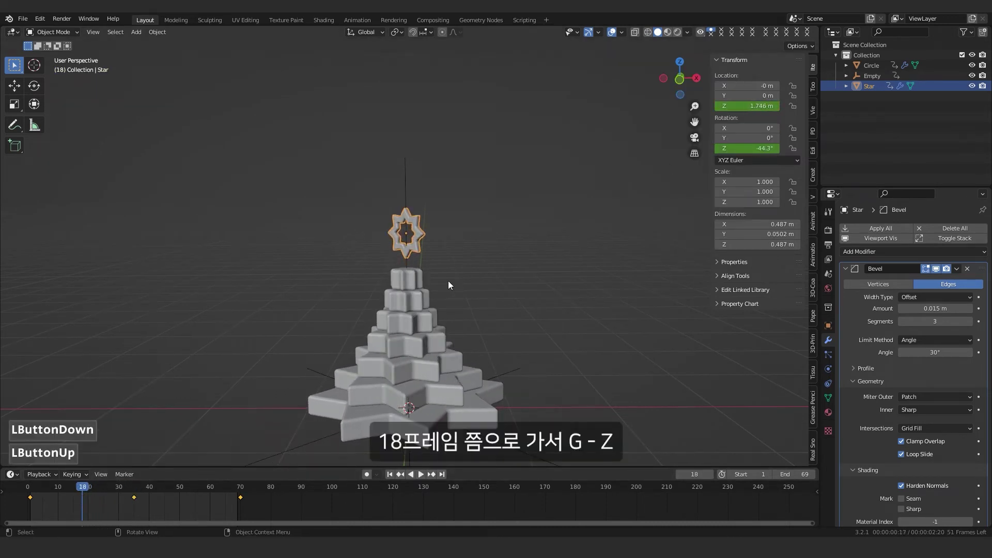
key("g")
key("z")
left_click(460, 247)
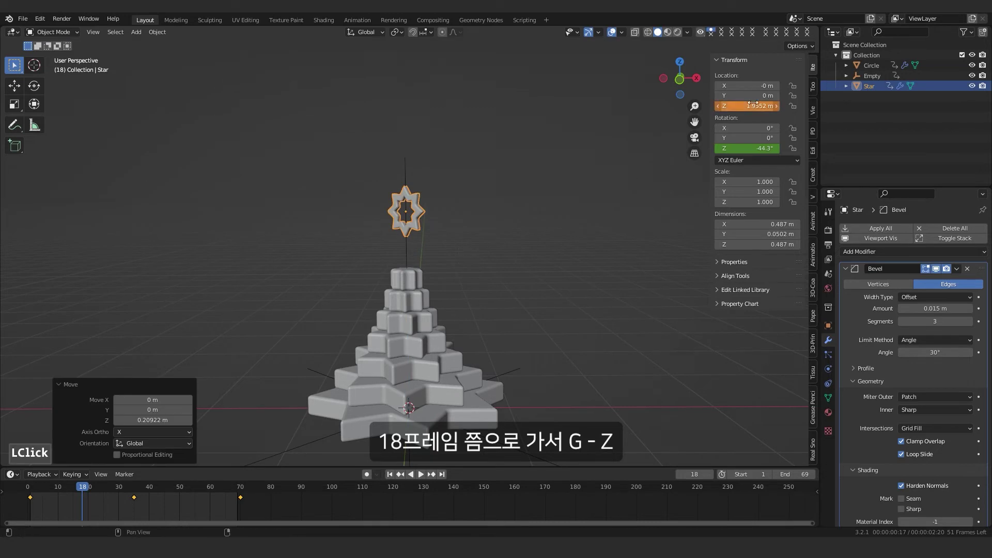
right_click(749, 105)
left_click(750, 105)
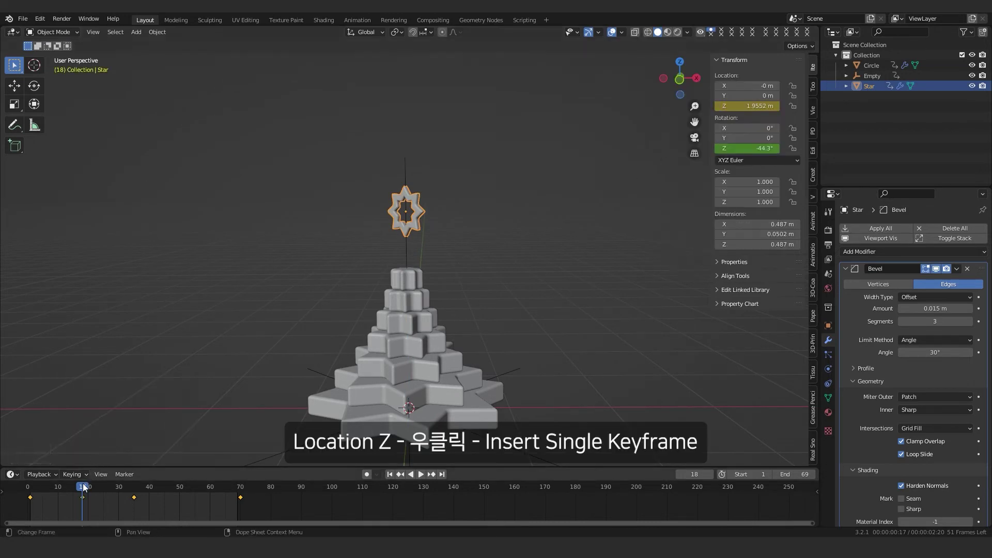
At frame 53, raise the Star about 0.2 m along Z, insert a single Z location keyframe, and preview the animation
left_click_drag(83, 488, 189, 491)
key("g")
key("z")
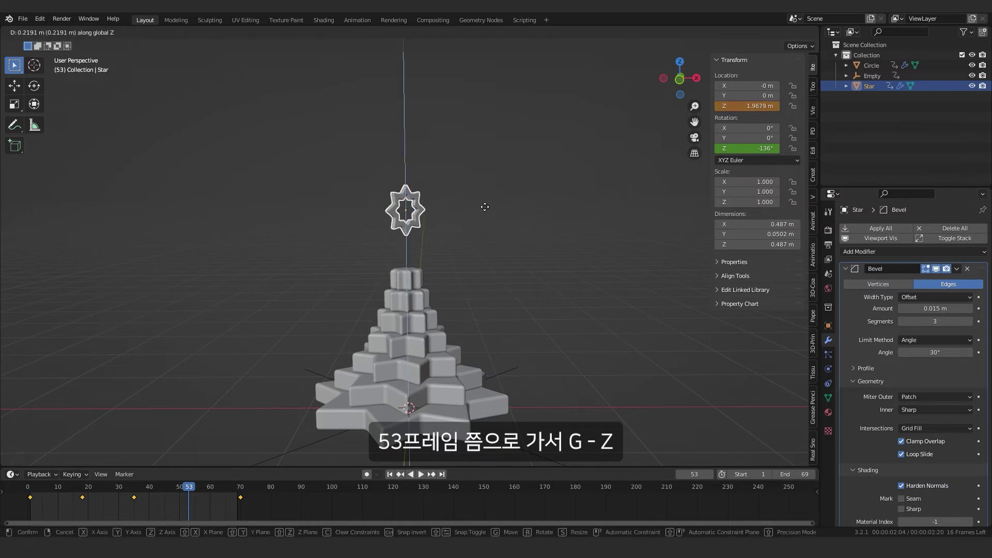
left_click(485, 207)
right_click(750, 105)
left_click(749, 103)
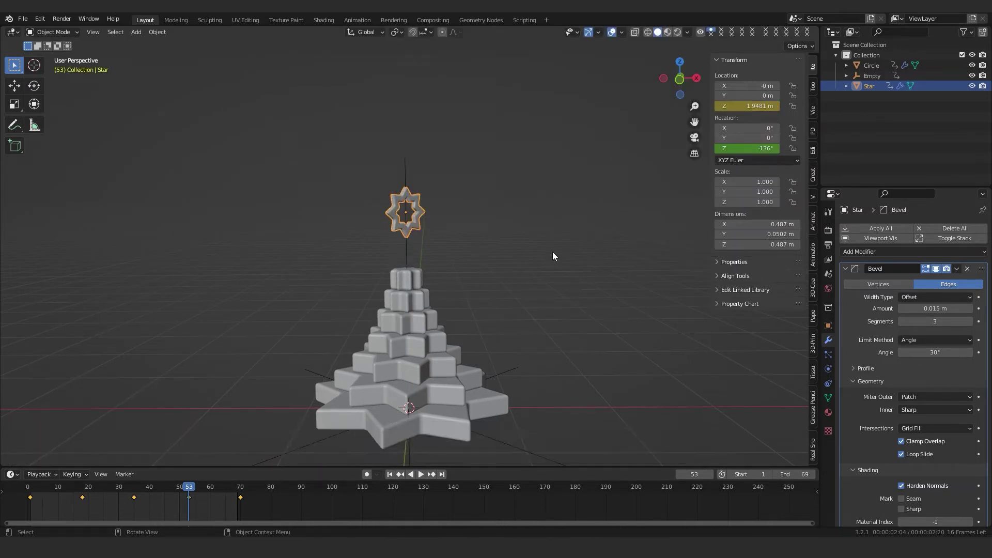
key("space")
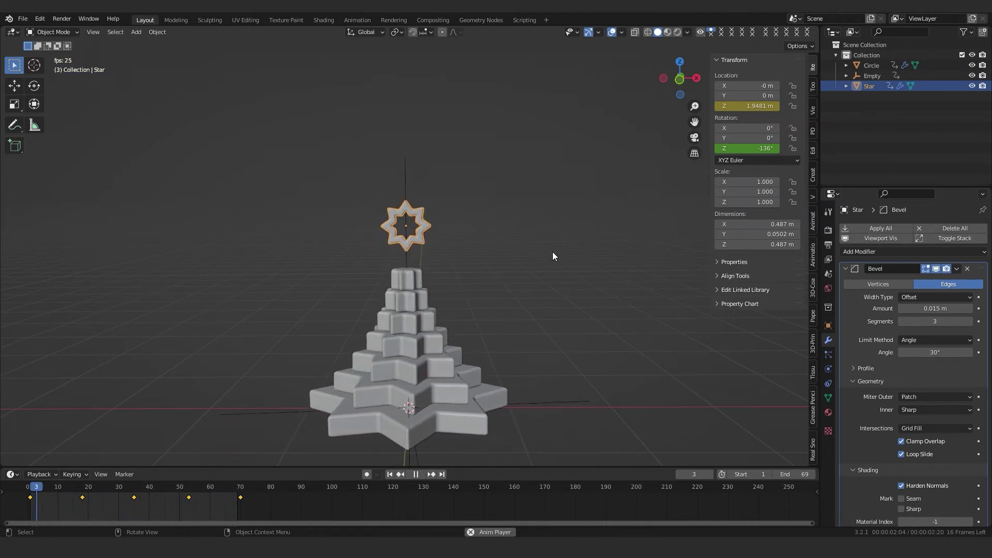
key("space")
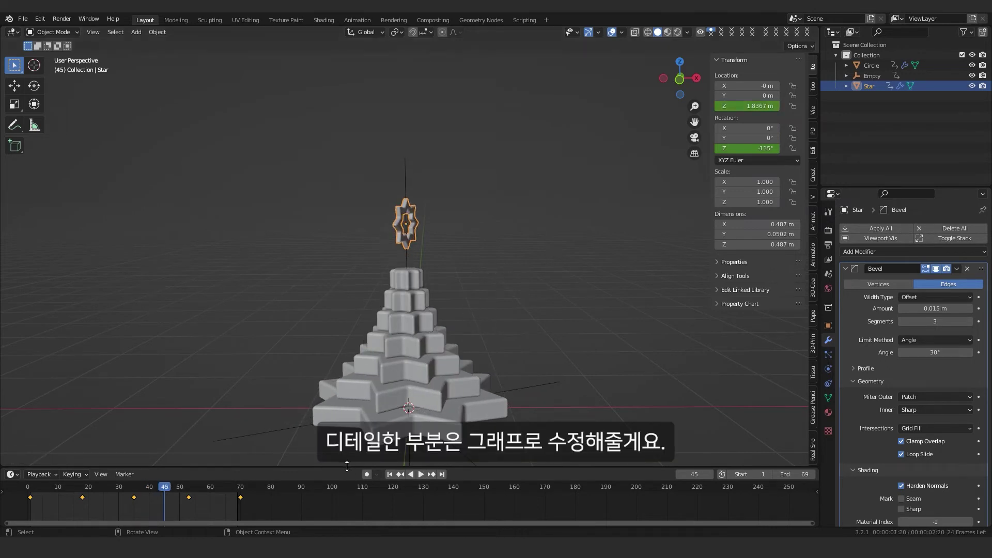
Enlarge the timeline area and switch it to the Graph Editor, fitted to the Star's Z location curve
left_click_drag(346, 467, 348, 417)
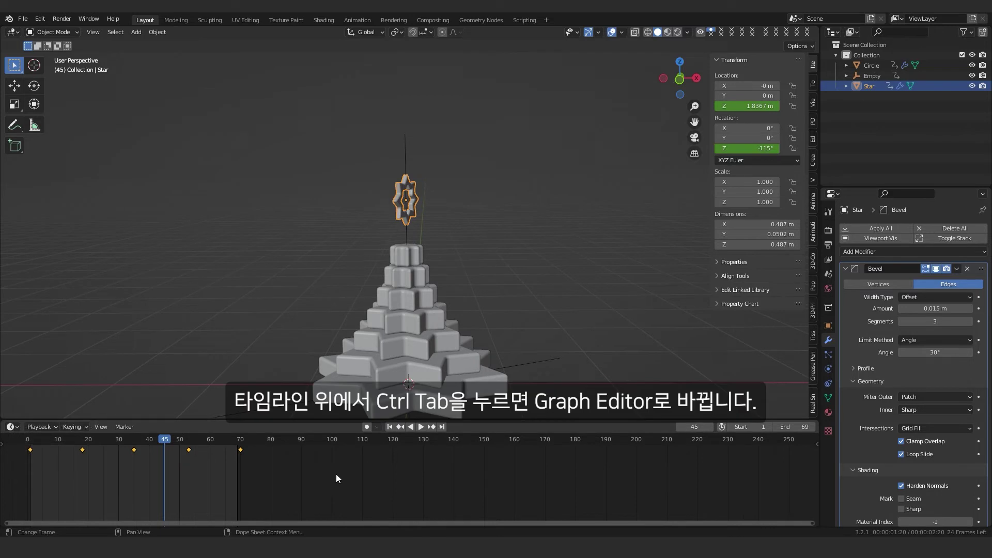
key("ctrl+Tab")
scroll(356, 471, "down", 4)
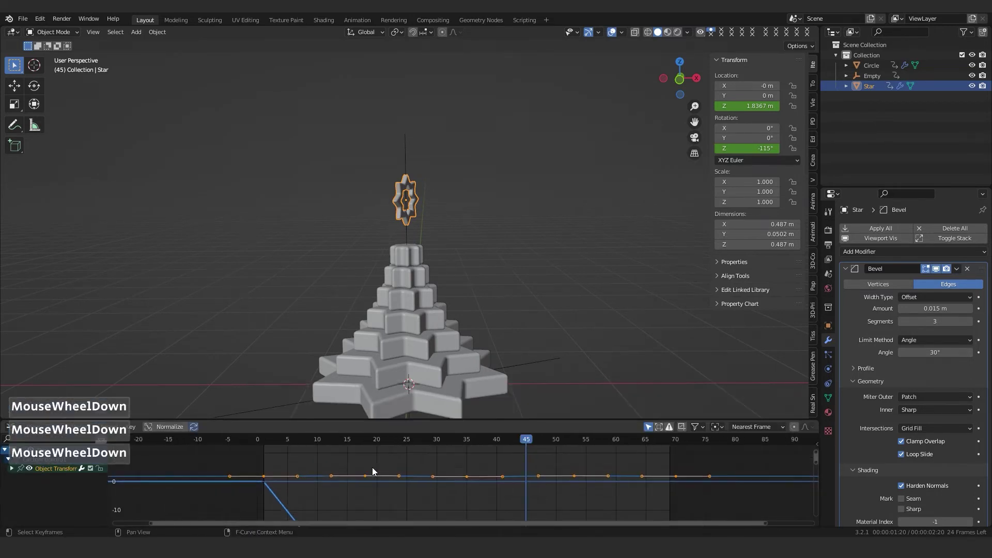
middle_click_drag(490, 457, 466, 489, "ctrl")
middle_click_drag(466, 489, 476, 463, "ctrl")
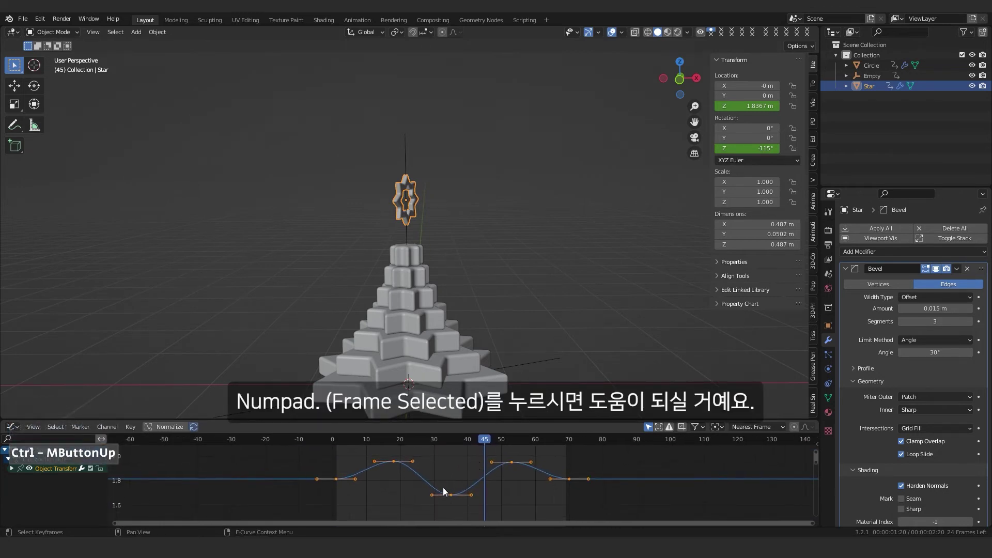
Raise the Z location curve's middle keyframe at frame 35 by about 0.08 and scrub the playhead to check the motion
left_click_drag(435, 469, 464, 501)
key("g")
key("y")
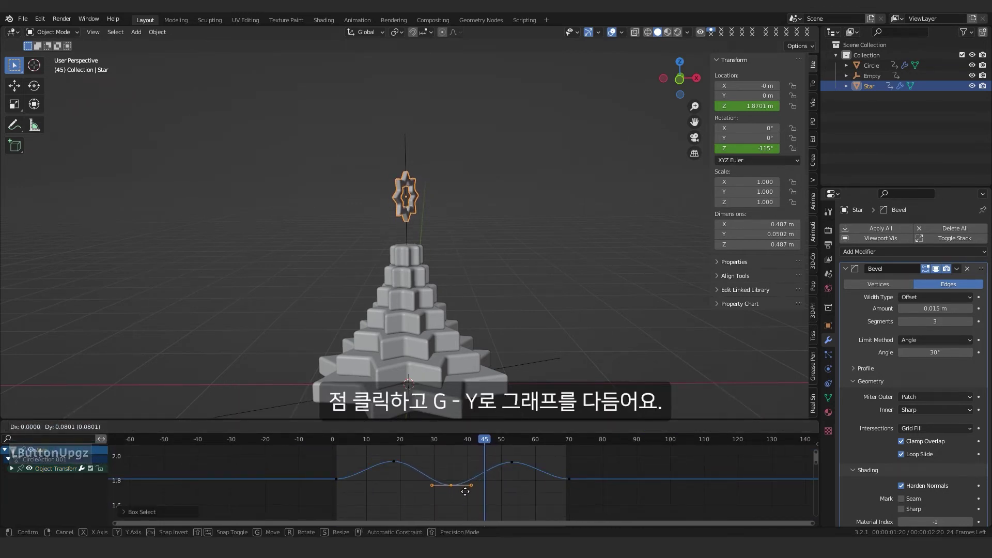
left_click(465, 492)
left_click(460, 438)
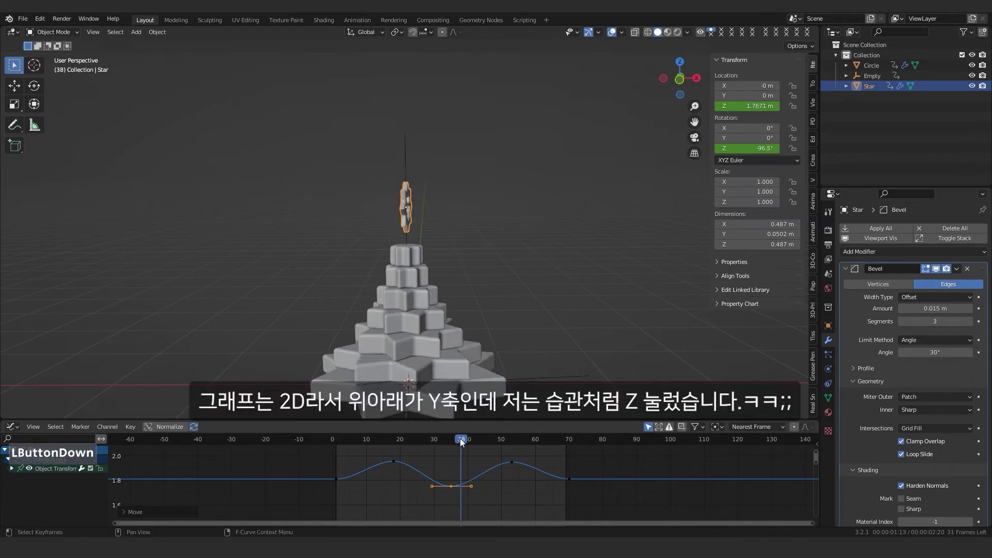
left_click_drag(460, 439, 475, 471)
Lower the two peak keyframes at frames 18 and 53 together by about 0.05 on the Z location curve
left_click(512, 462, "shift")
key("g")
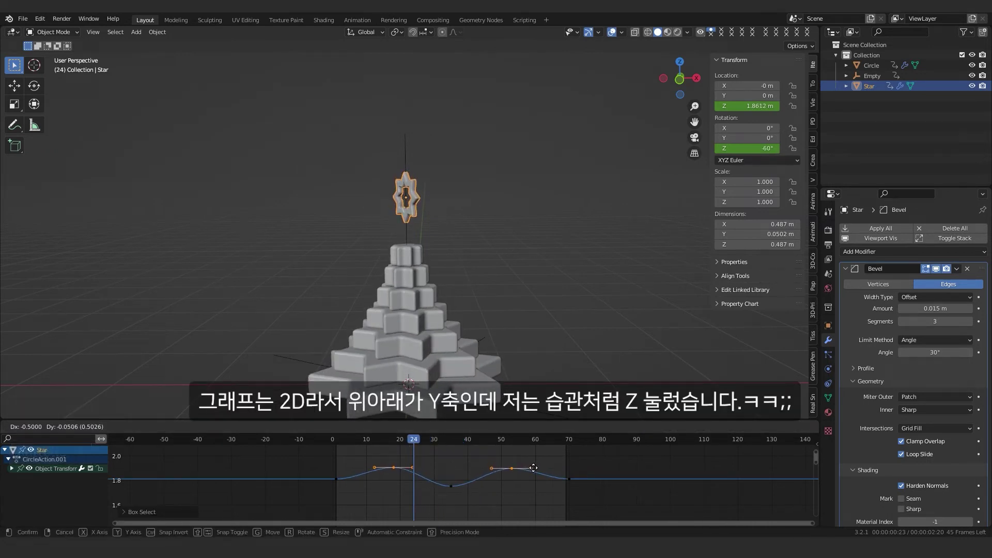
left_click(534, 469)
Lower the end keyframes at frames 1 and 70 together to about 1.78 m, and play the animation from frame 1
left_click(336, 480)
left_click(569, 479, "shift")
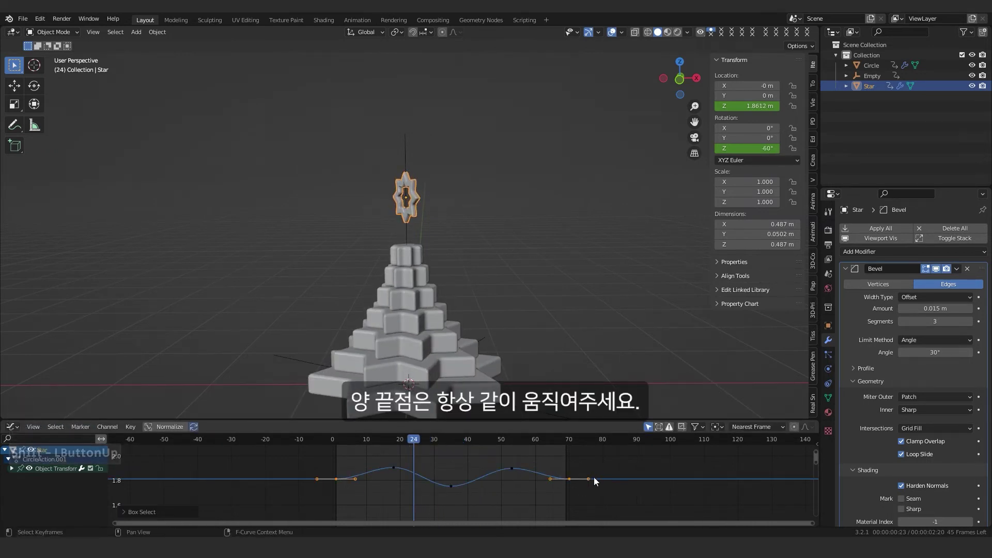
key("g")
left_click(591, 477)
left_click(414, 439)
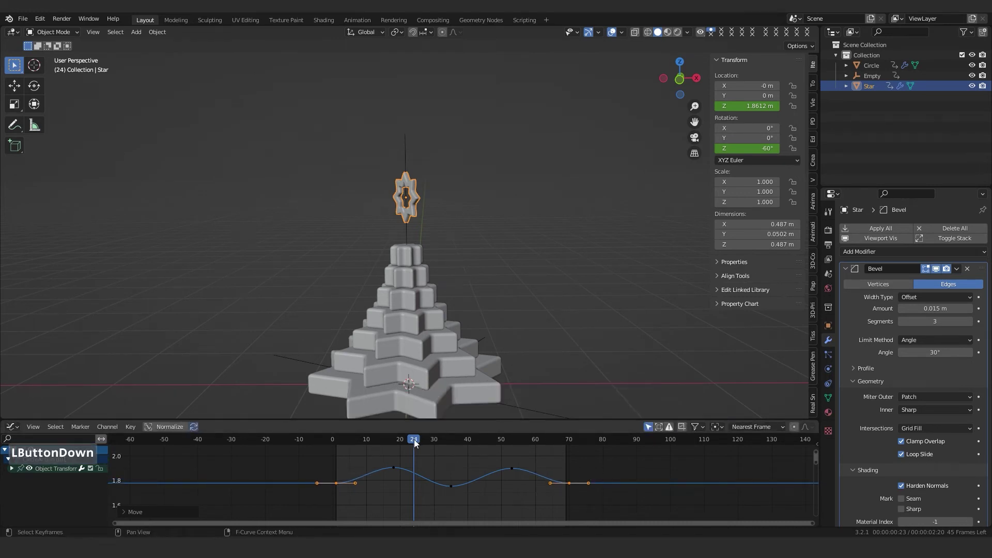
left_click_drag(414, 440, 334, 440)
key("space")
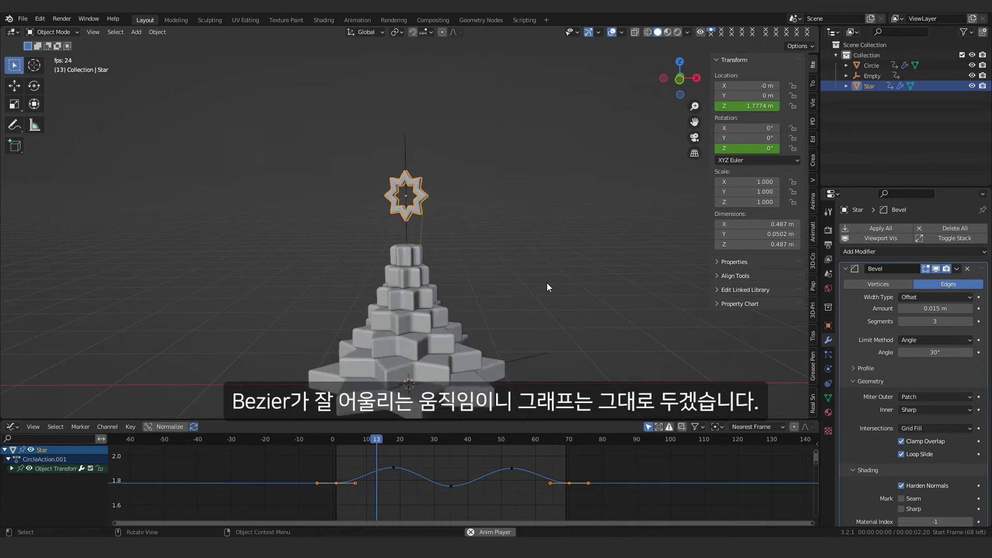
key("space")
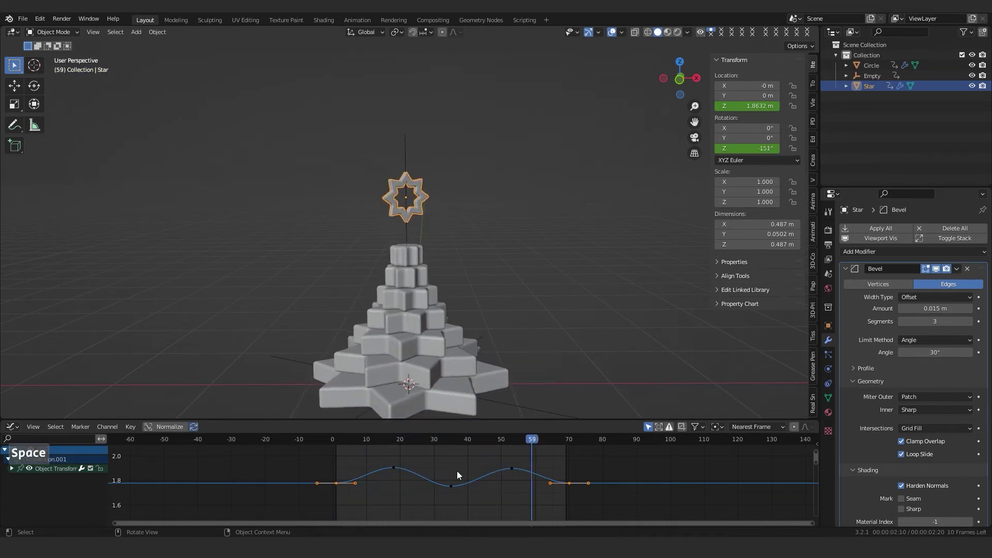
Raise the Z location keyframe at frame 35 by about 0.02 and play back the animation
left_click(451, 485)
key("g")
key("y")
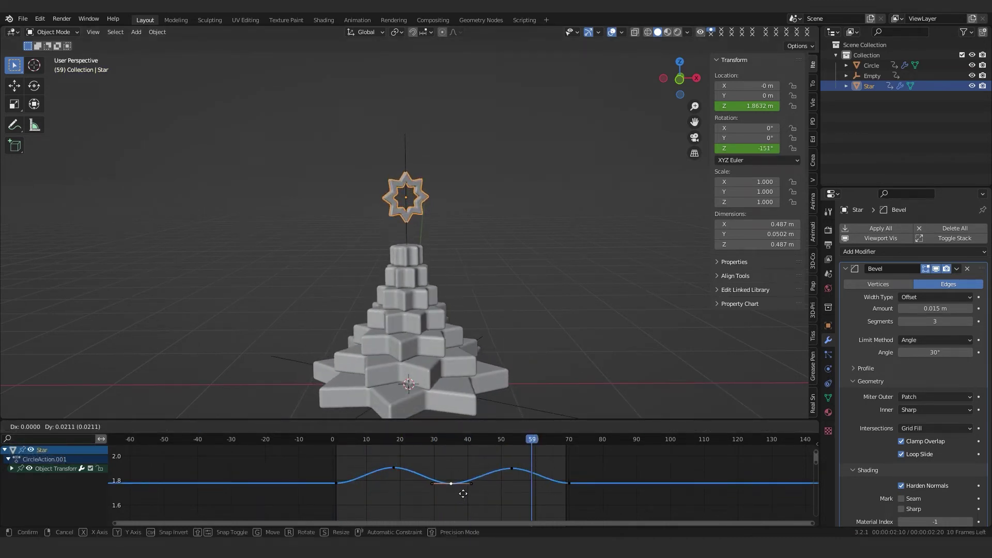
left_click(463, 494)
key("space")
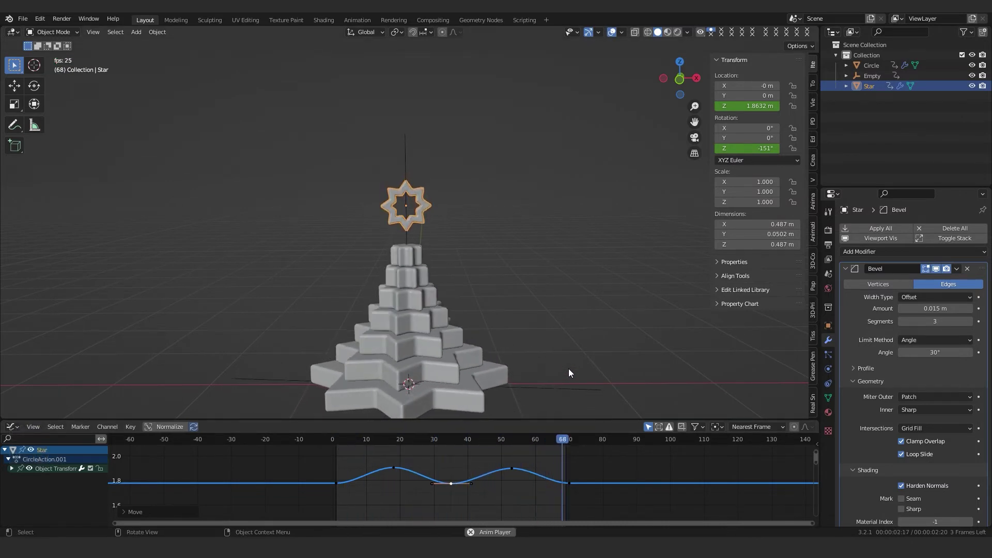
key("space")
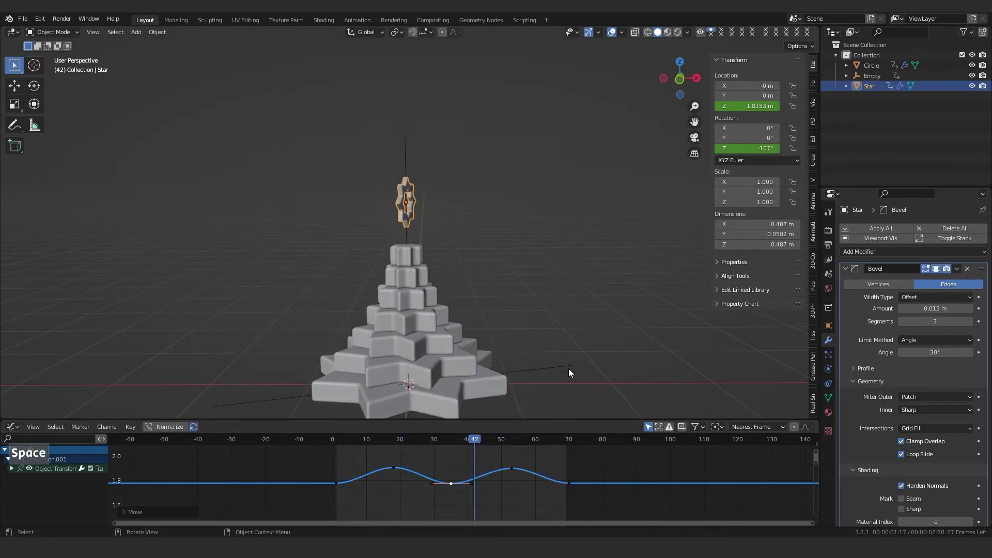
Return to frame 1 and snap the 3D cursor to the selected Star
left_click_drag(473, 439, 337, 457)
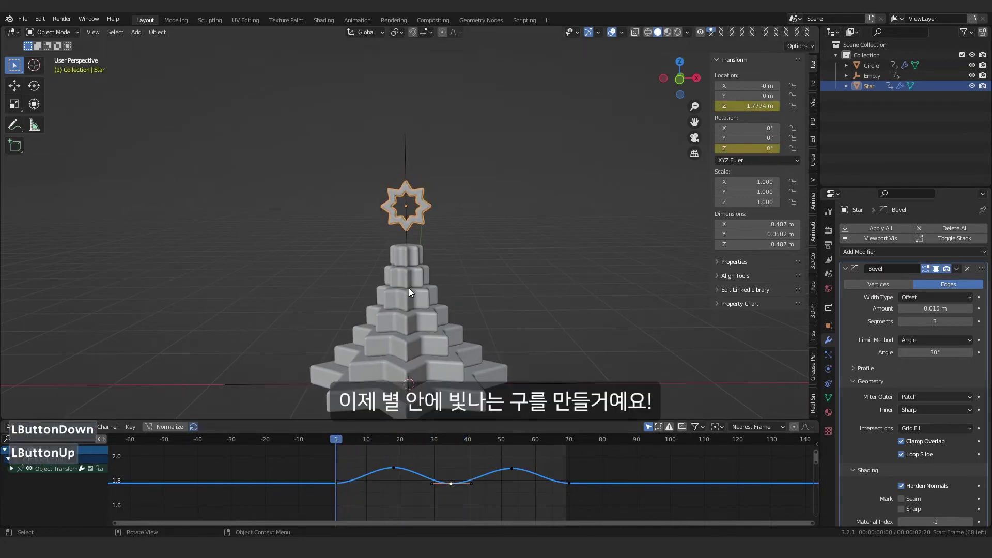
scroll(421, 184, "up", 3)
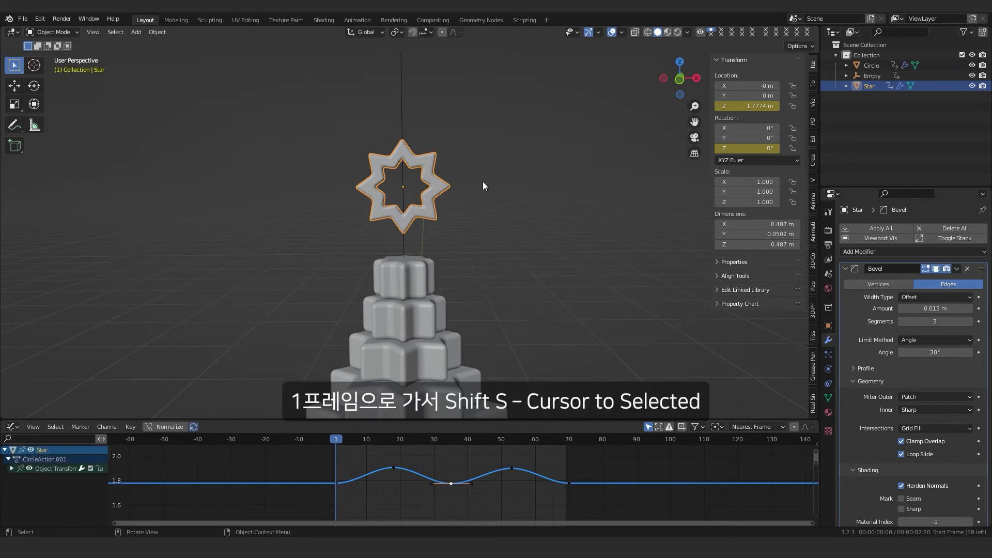
key("shift+s")
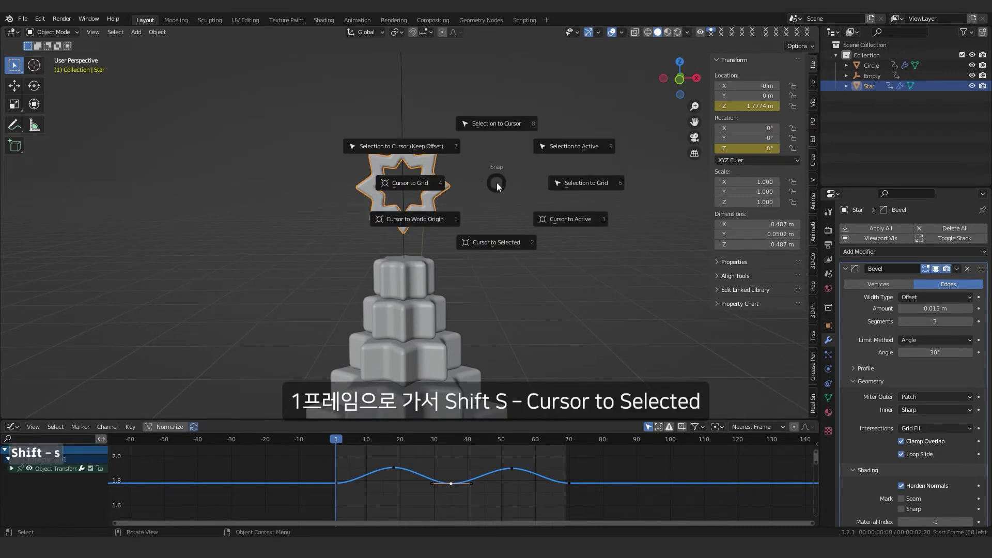
left_click(495, 243)
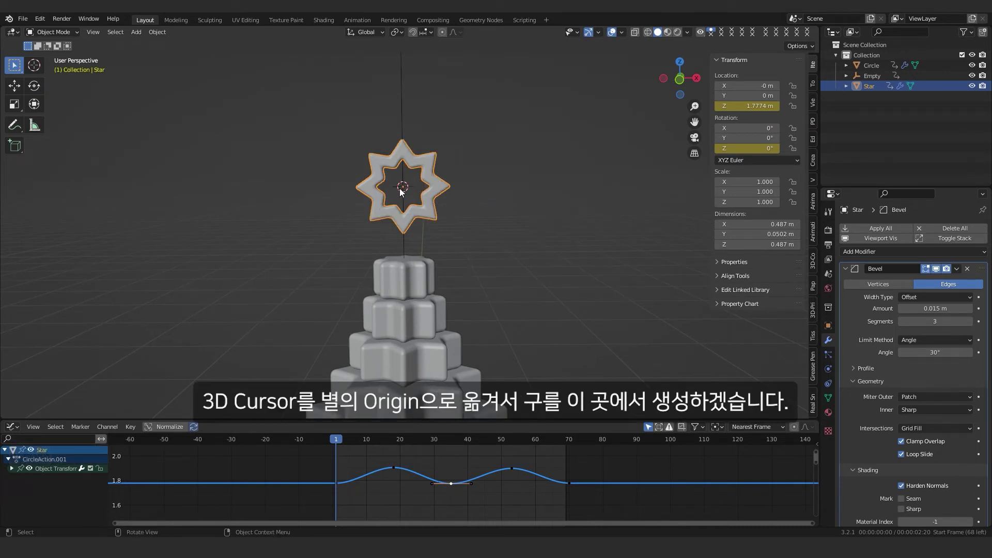
Add an Ico Sphere at the 3D cursor and scale it to about 0.086 so it fits inside the Star
key("shift+a")
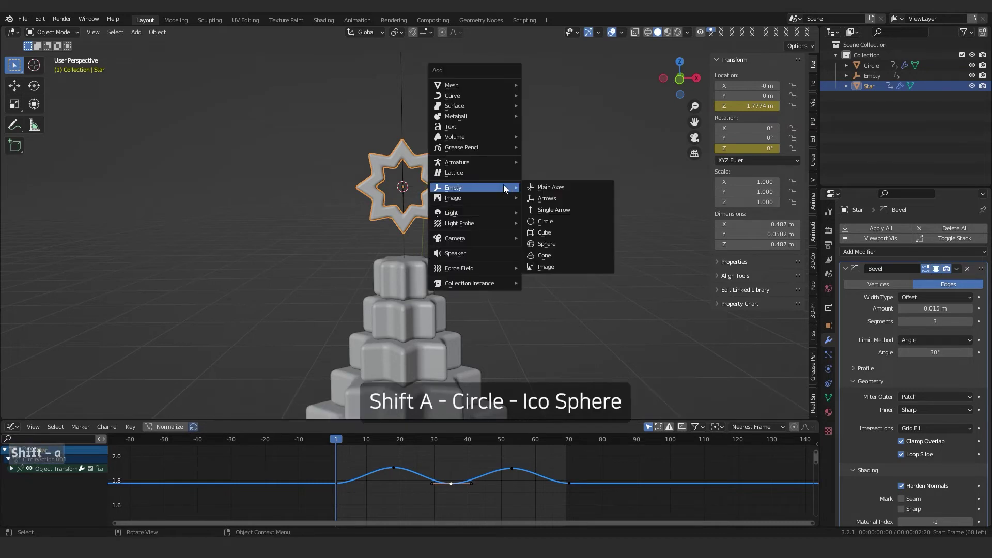
left_click(490, 85)
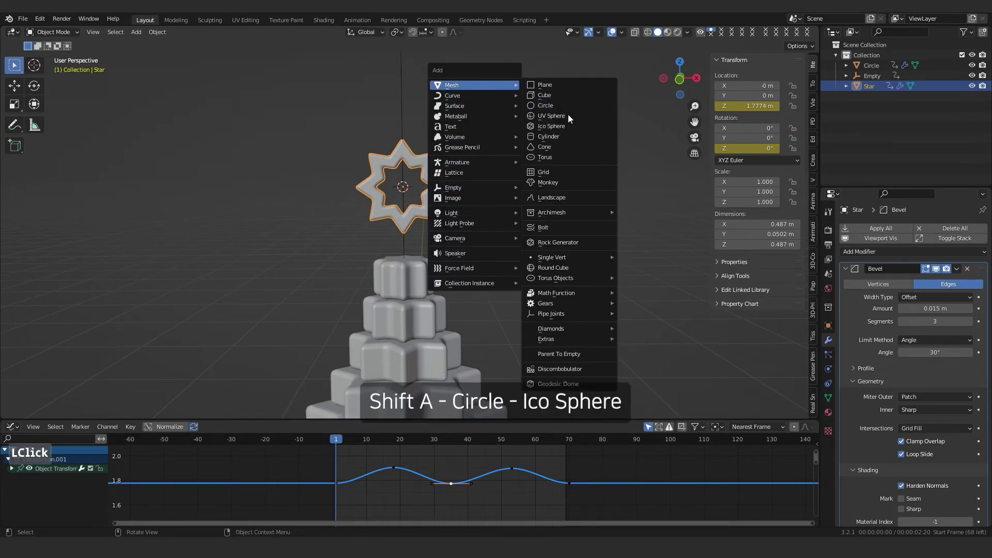
left_click(562, 124)
key("s")
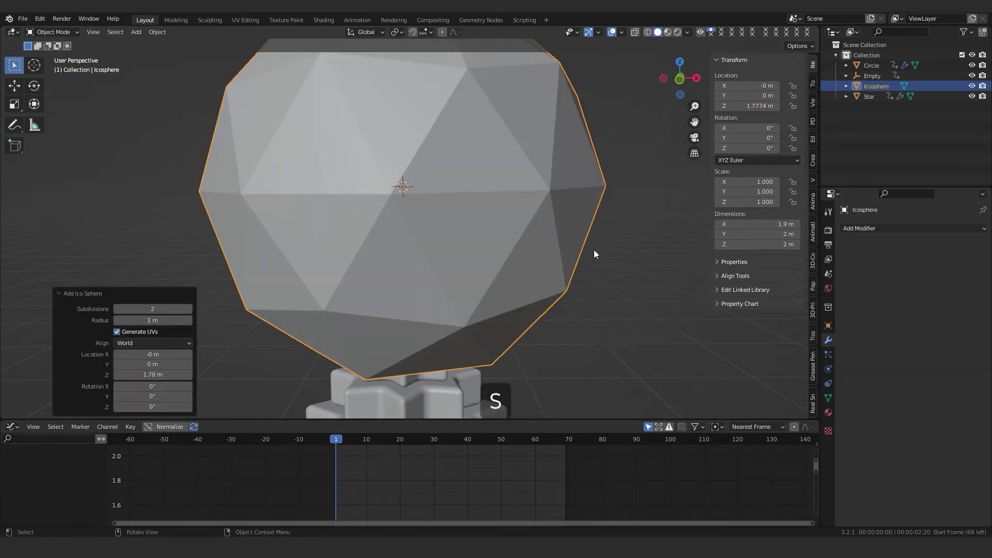
left_click(488, 246)
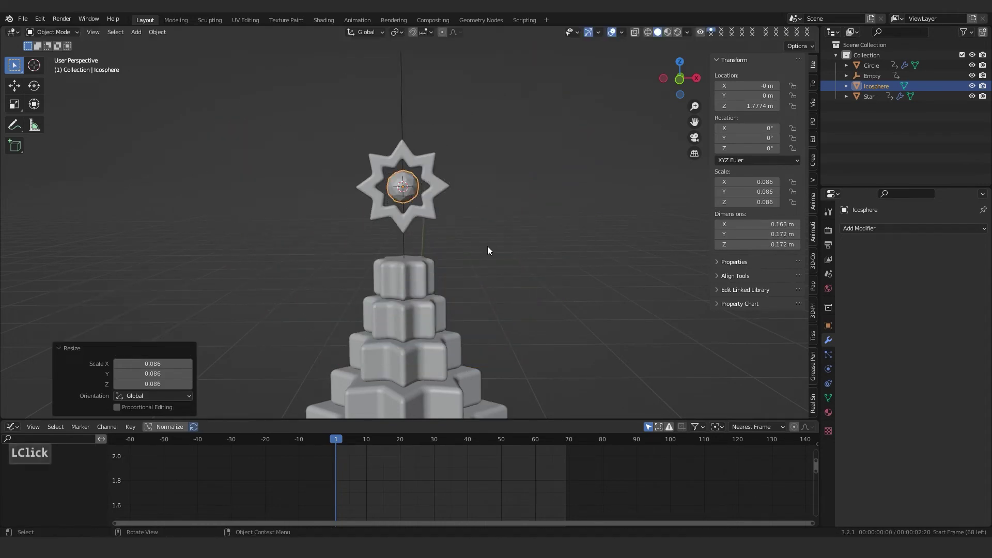
Add a Wireframe modifier to the Icosphere inside the Star
left_click(854, 230)
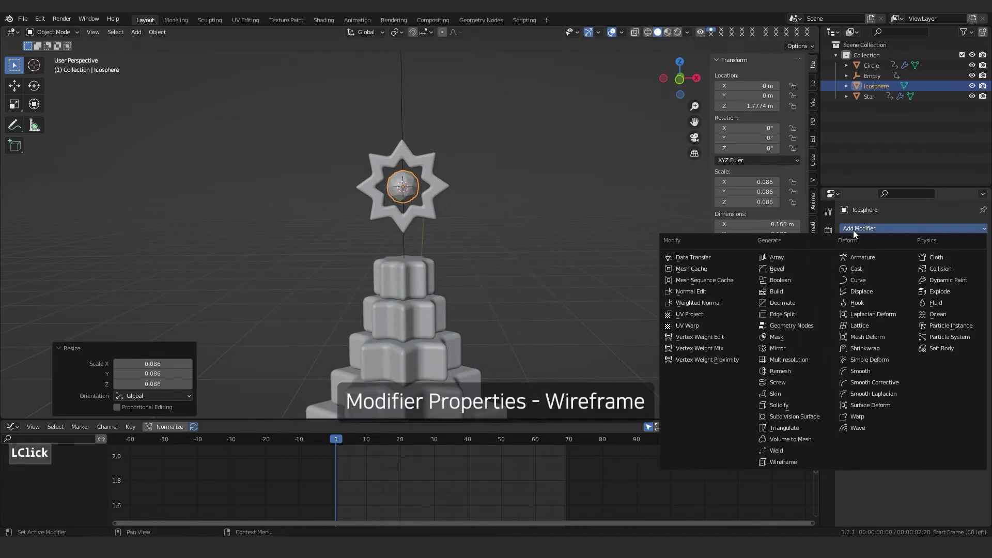
left_click(784, 462)
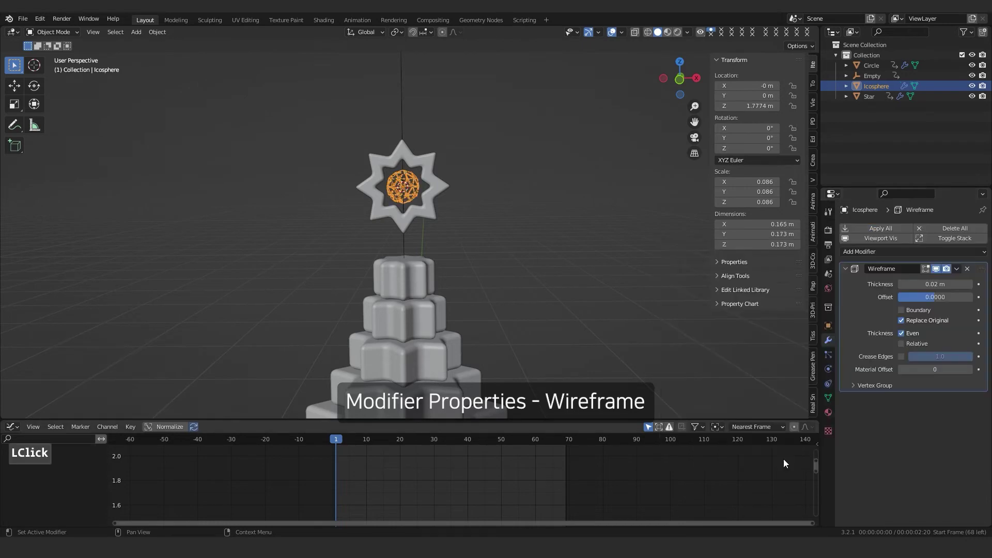
scroll(441, 145, "up", 2)
middle_click_drag(438, 137, 373, 188, "shift")
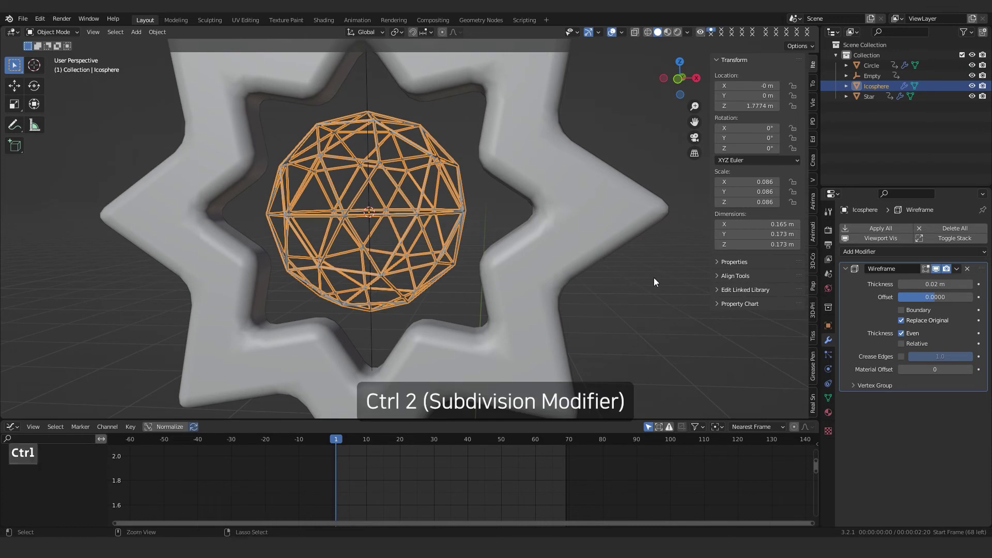
Add a level 2 Subdivision modifier to the Icosphere and shade it smooth
key("ctrl+2")
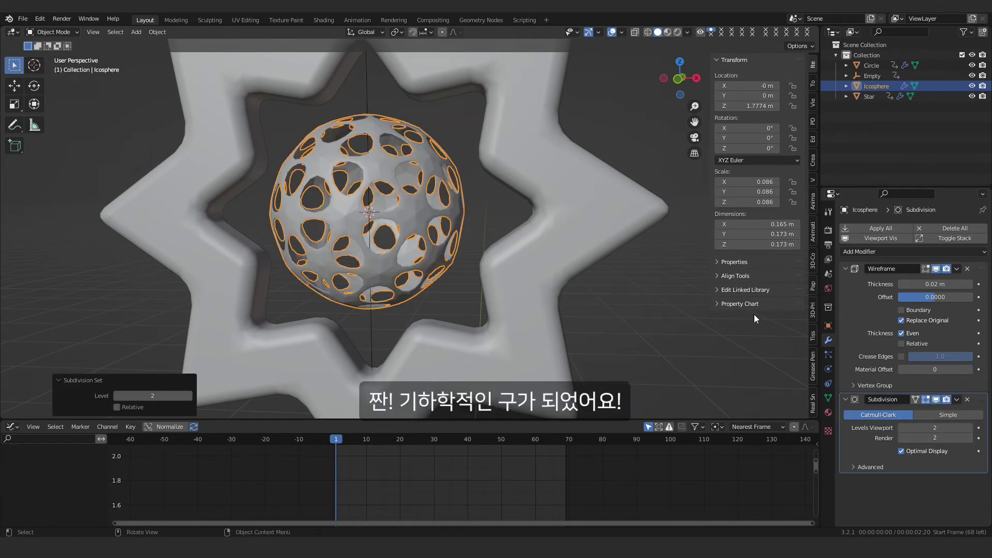
right_click(411, 210)
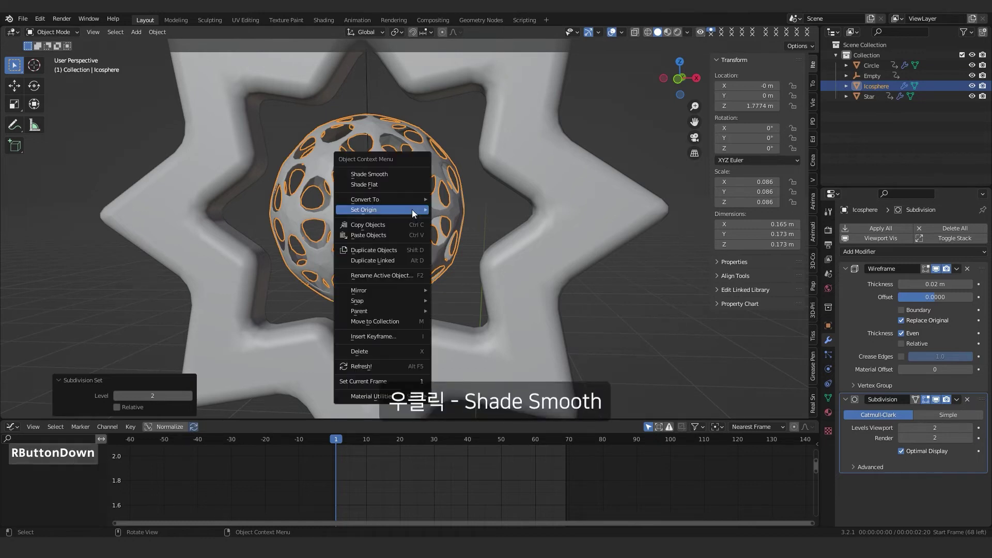
left_click(402, 174)
scroll(376, 153, "down", 3)
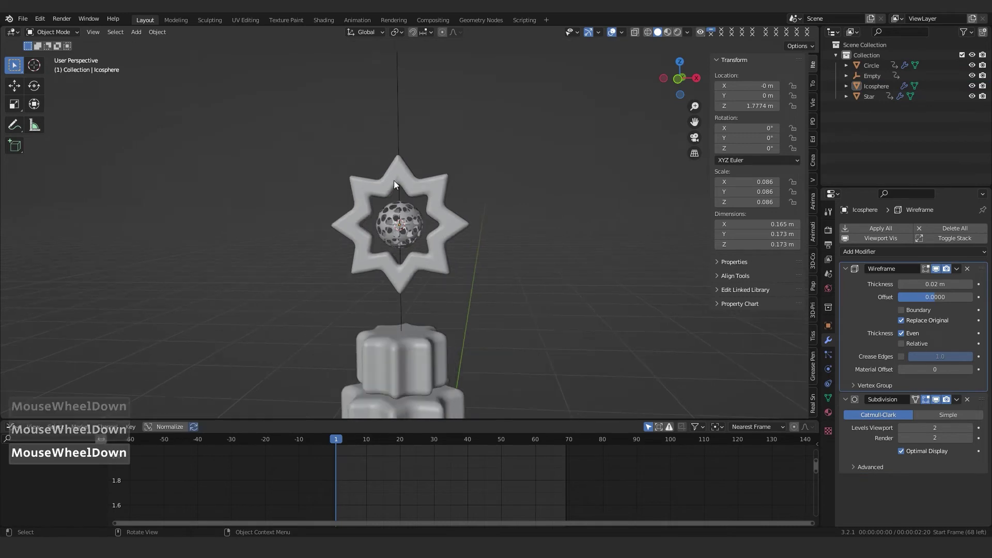
Insert single keyframes on the Icosphere's Z location and Z rotation at frame 1
left_click(416, 217)
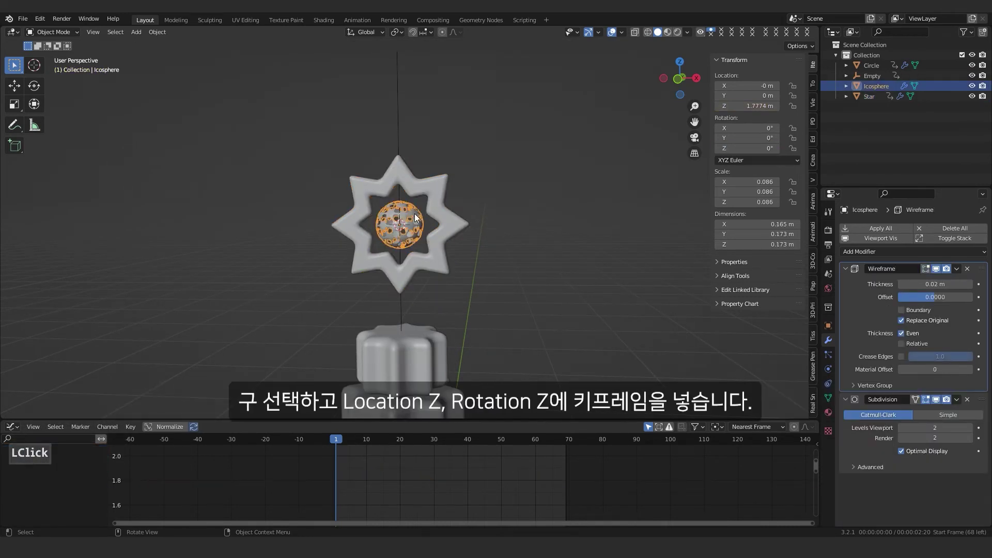
right_click(739, 106)
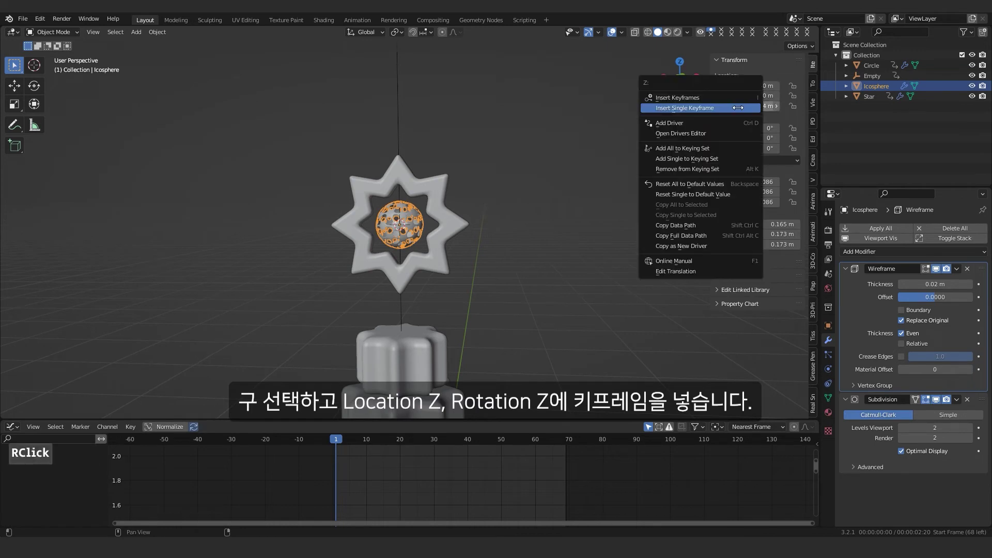
left_click(739, 106)
right_click(738, 147)
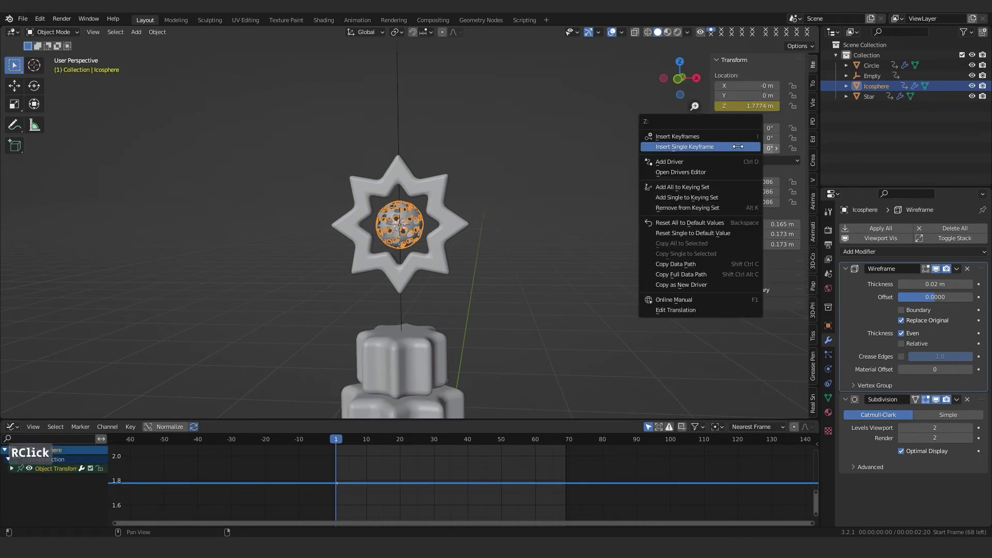
left_click(739, 147)
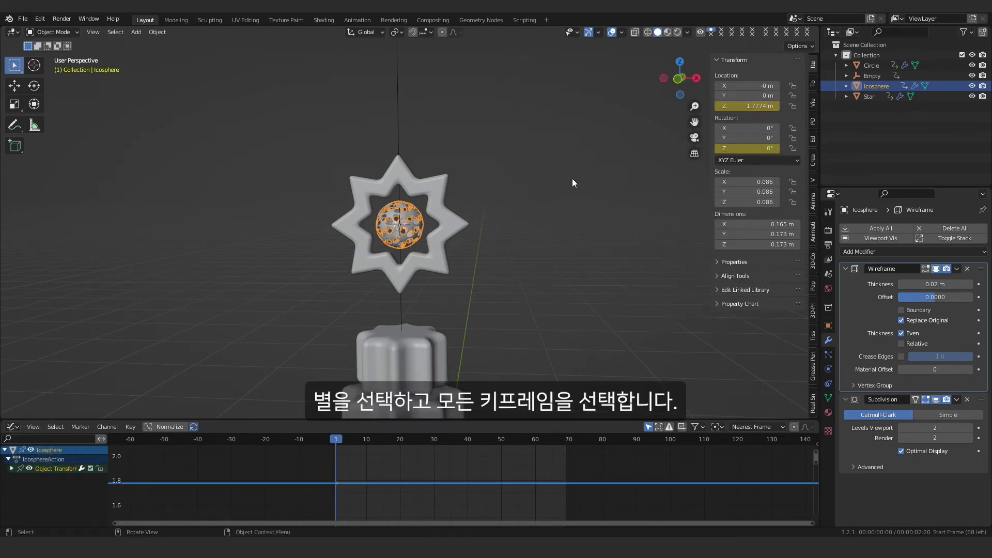
Copy all of the Star's animation keyframes and paste them onto the Icosphere
left_click(457, 227)
scroll(446, 457, "down", 3)
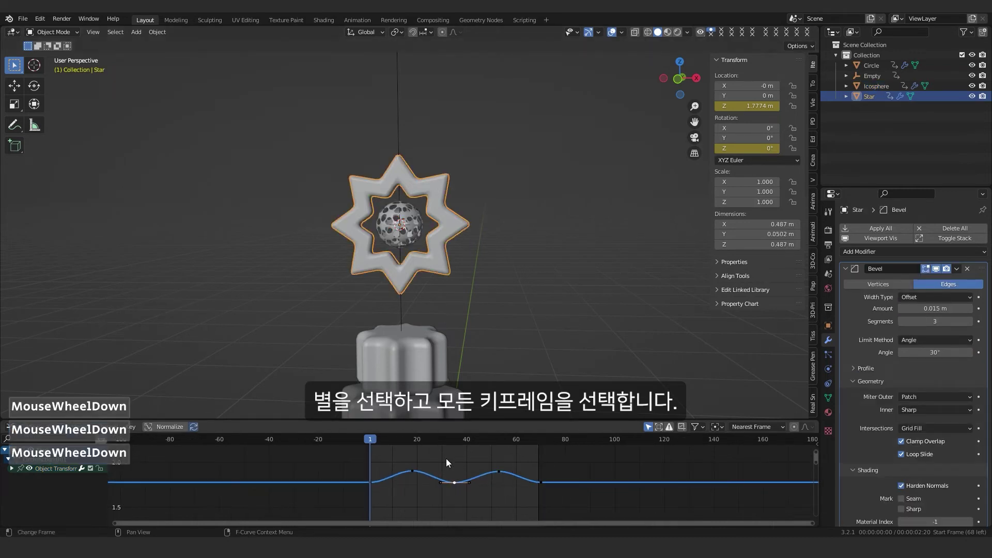
middle_click_drag(445, 458, 181, 512, "ctrl")
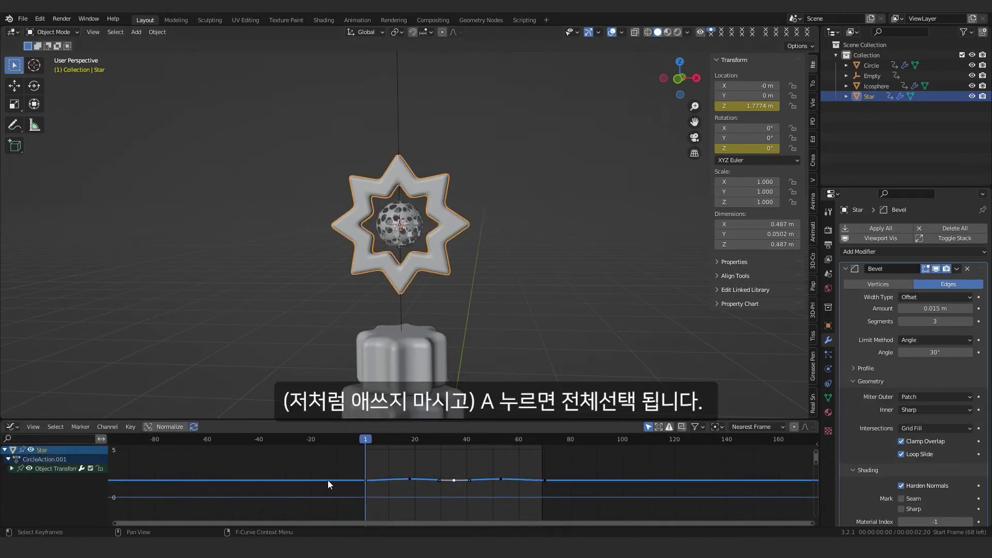
middle_click_drag(391, 483, 510, 438, "ctrl")
scroll(382, 480, "down", 3)
left_click_drag(108, 462, 657, 516)
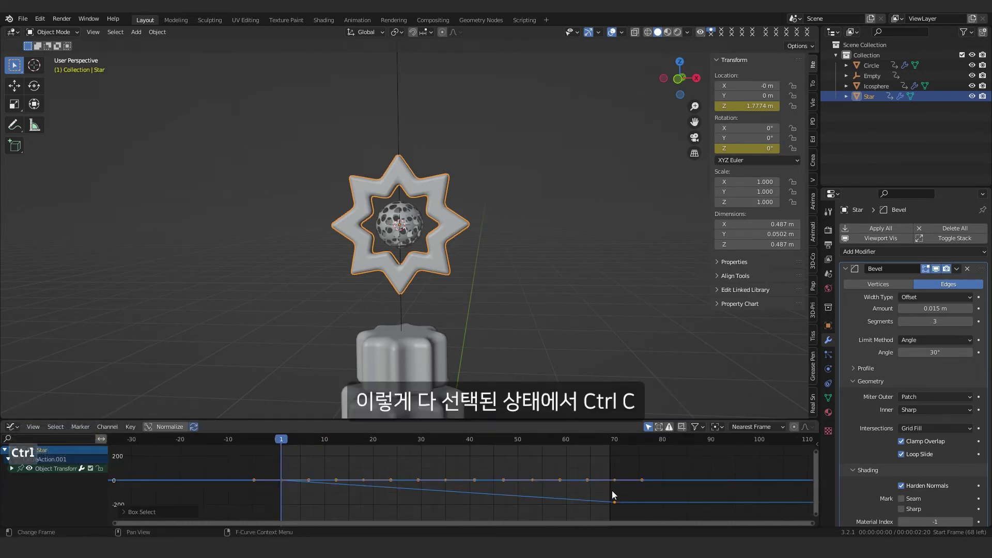
left_click(405, 236)
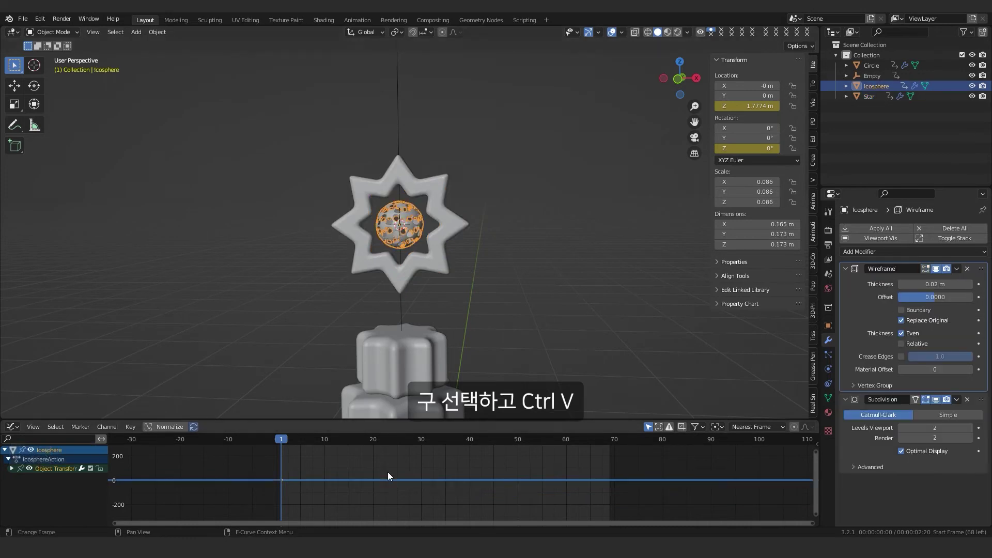
key("ctrl+v")
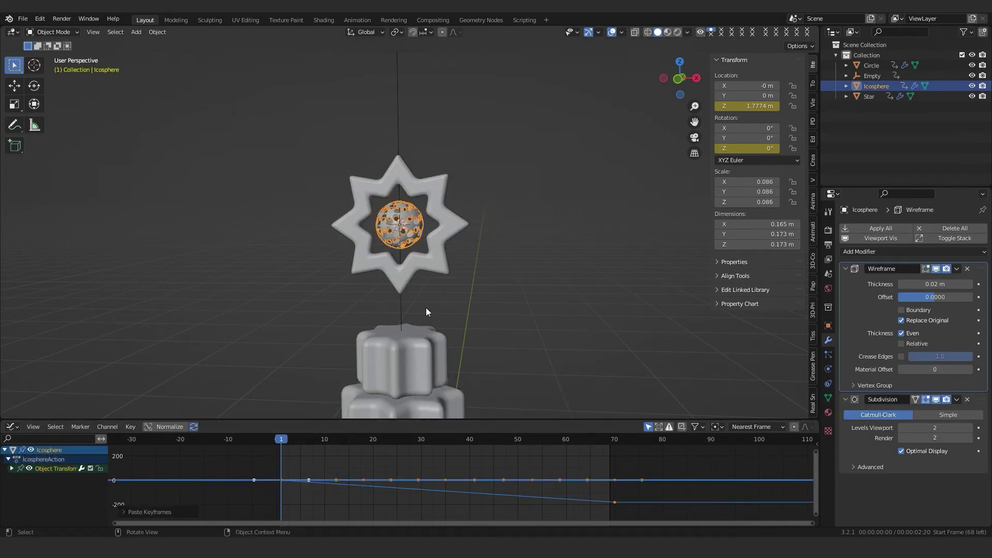
Play back the animation to compare the Icosphere's motion with the Star's
left_click(412, 223)
scroll(467, 284, "down", 3)
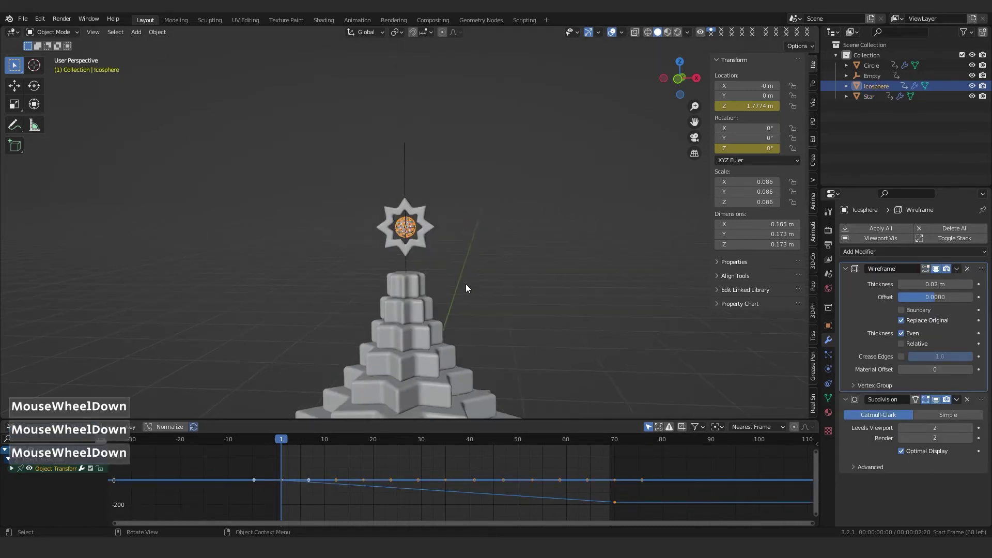
middle_click_drag(466, 284, 519, 249, "shift")
scroll(526, 271, "up", 1)
key("space")
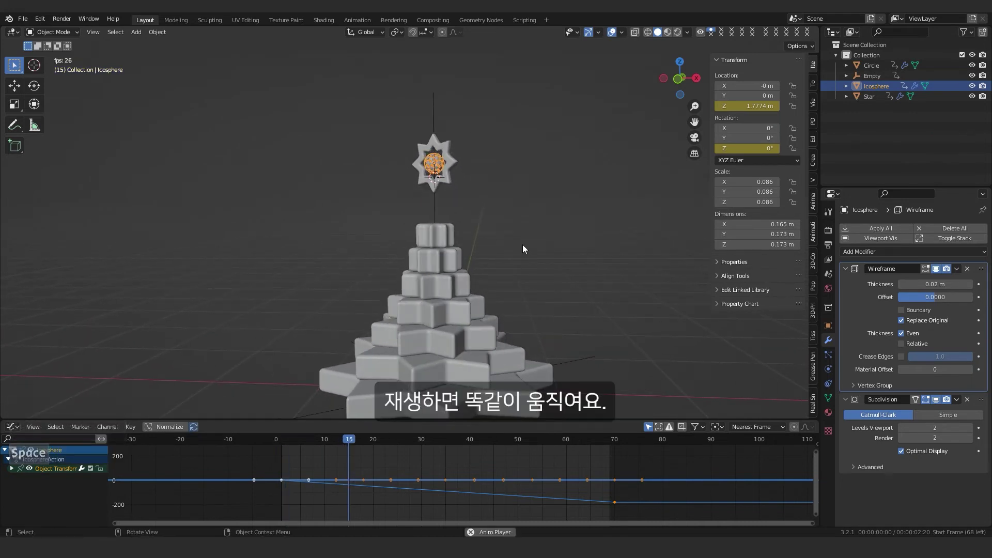
key("space")
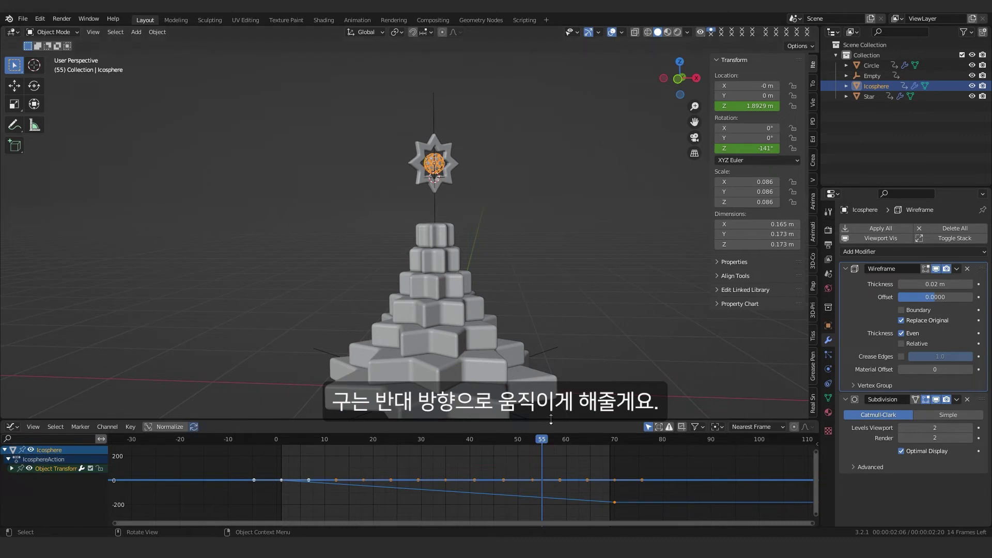
Keyframe the Icosphere's Z rotation at 180° on frame 70 and play back the animation
left_click_drag(551, 439, 614, 442)
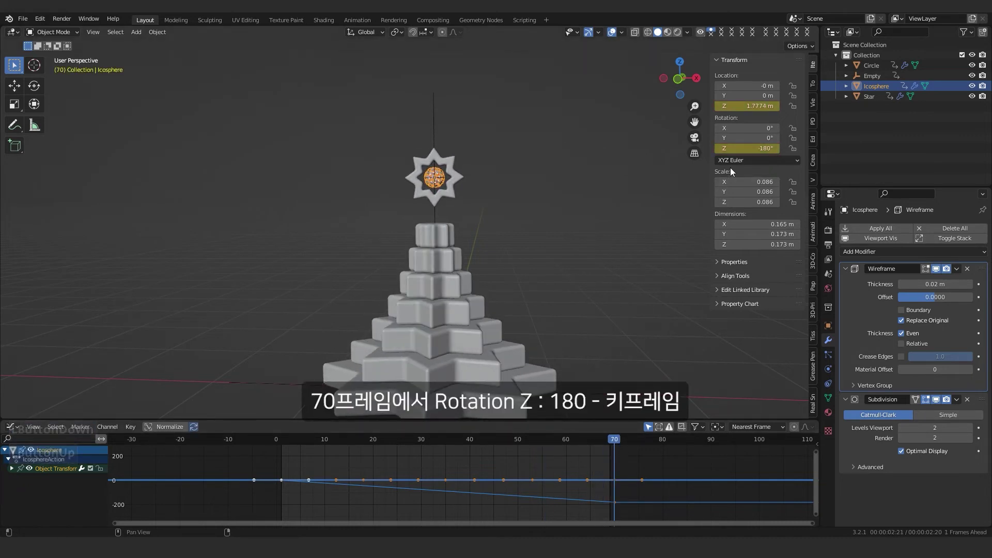
left_click(743, 148)
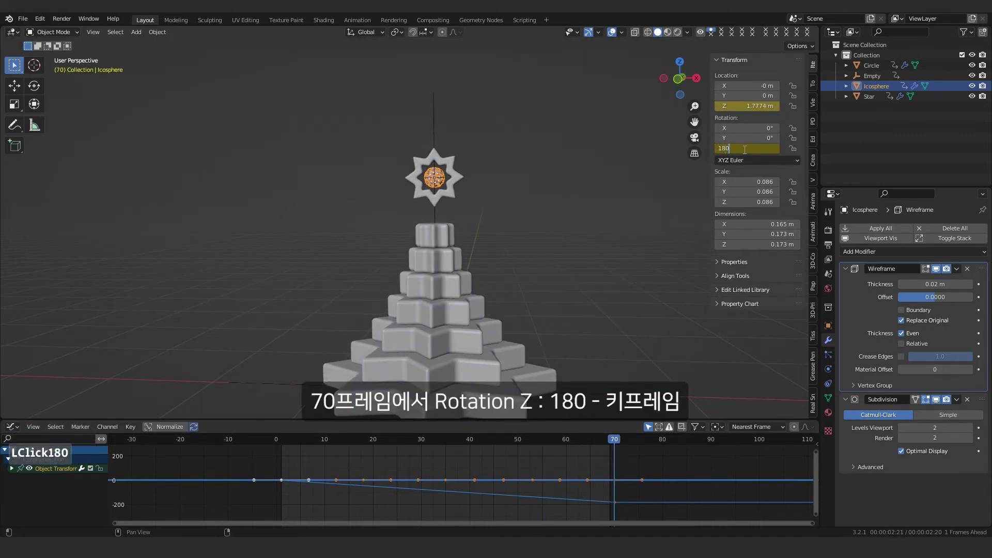
key("Return")
right_click(745, 148)
left_click(740, 160)
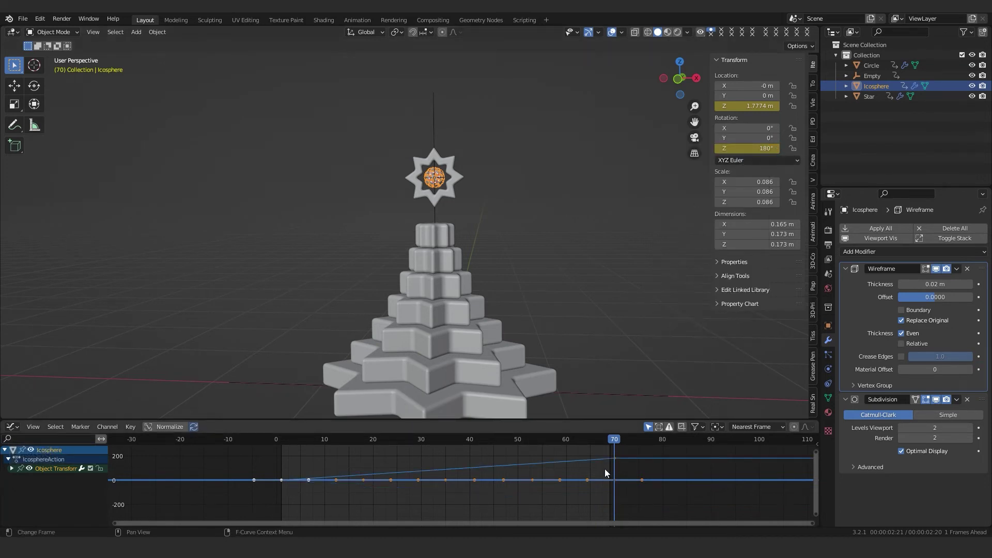
key("space")
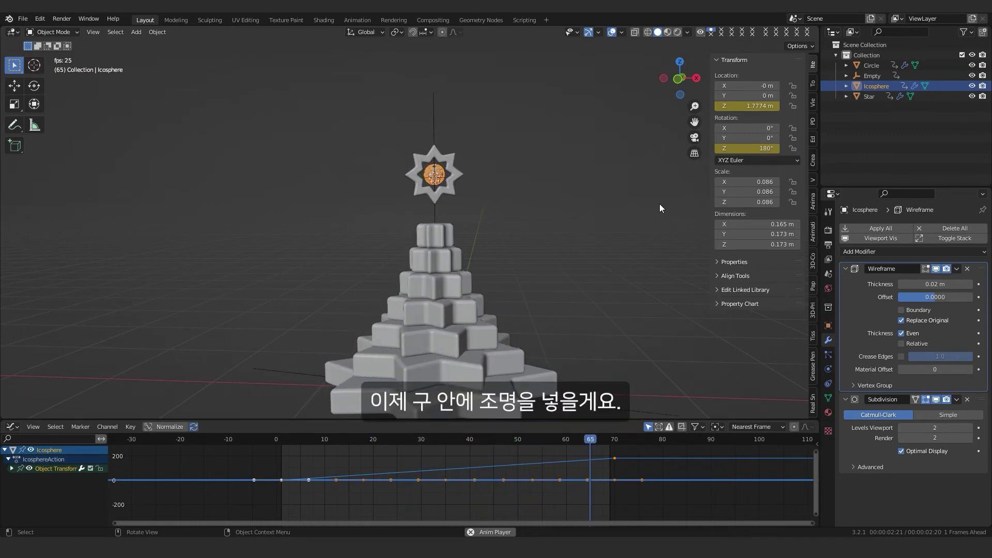
key("space")
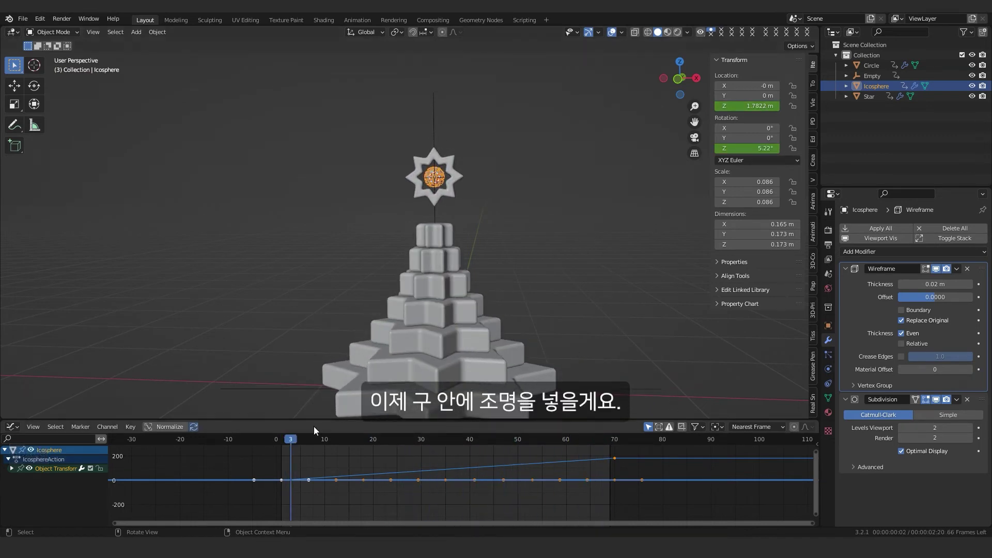
Return to frame 1 and add a Point light at the 3D cursor inside the Icosphere
left_click_drag(294, 436, 281, 445)
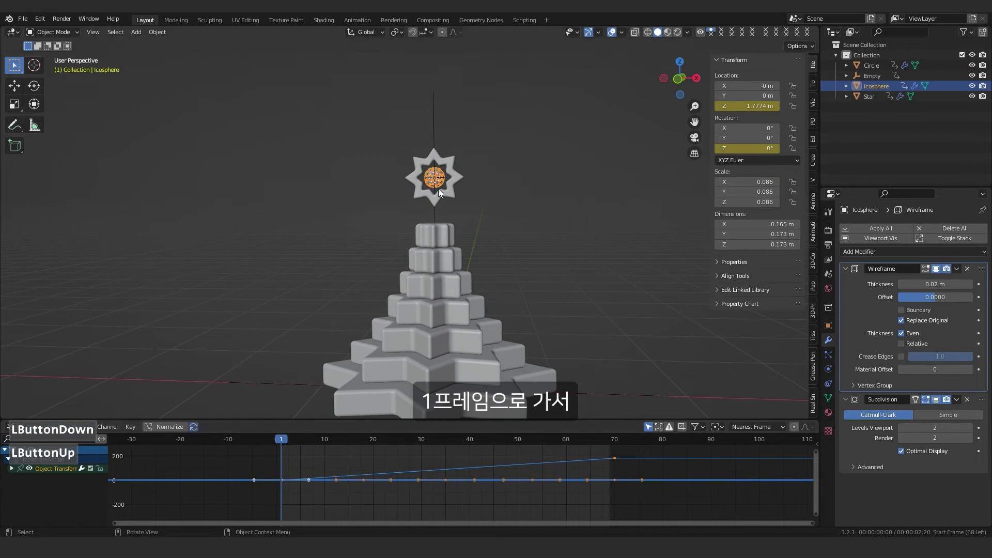
left_click(493, 178)
scroll(556, 110, "up", 2)
middle_click_drag(556, 111, 513, 195, "shift")
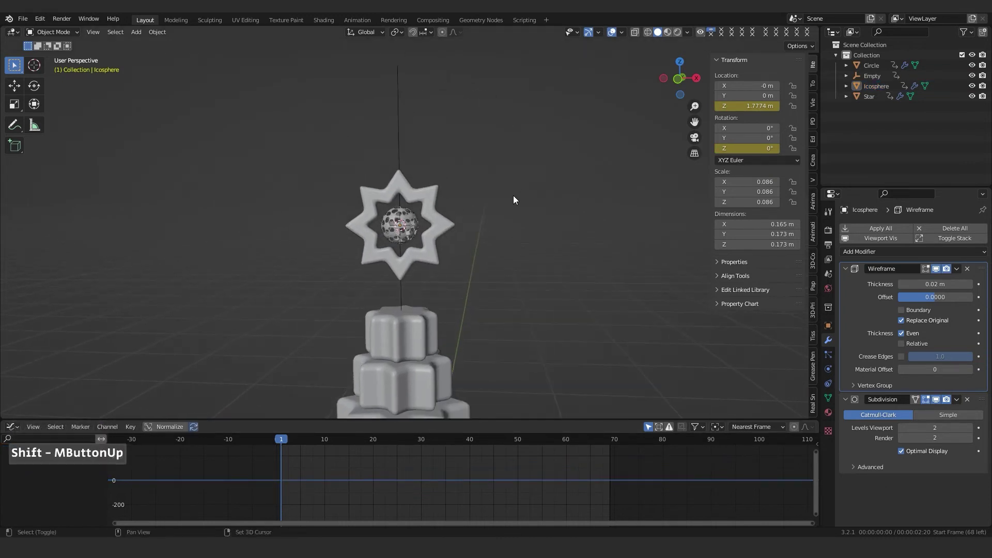
scroll(516, 225, "up", 1)
key("shift+a")
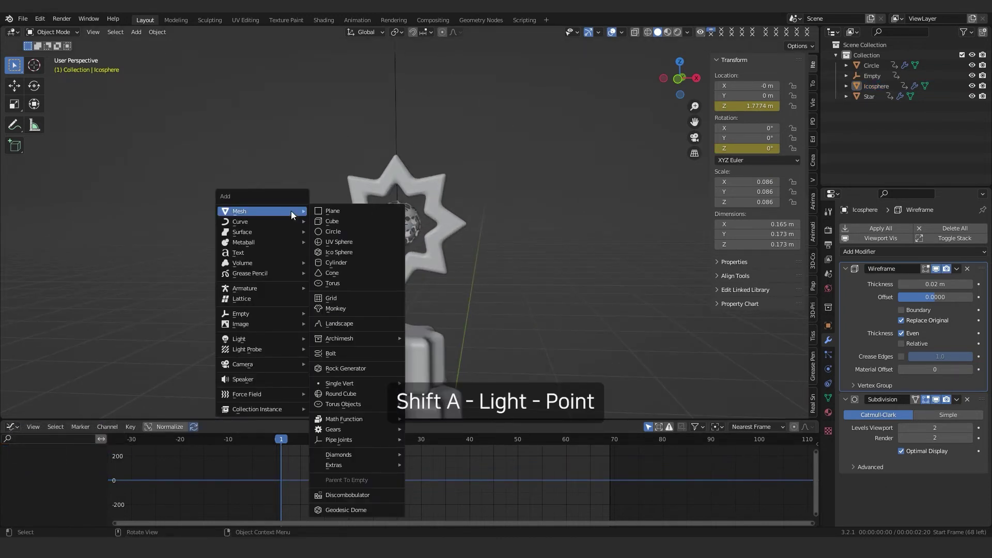
left_click(271, 338)
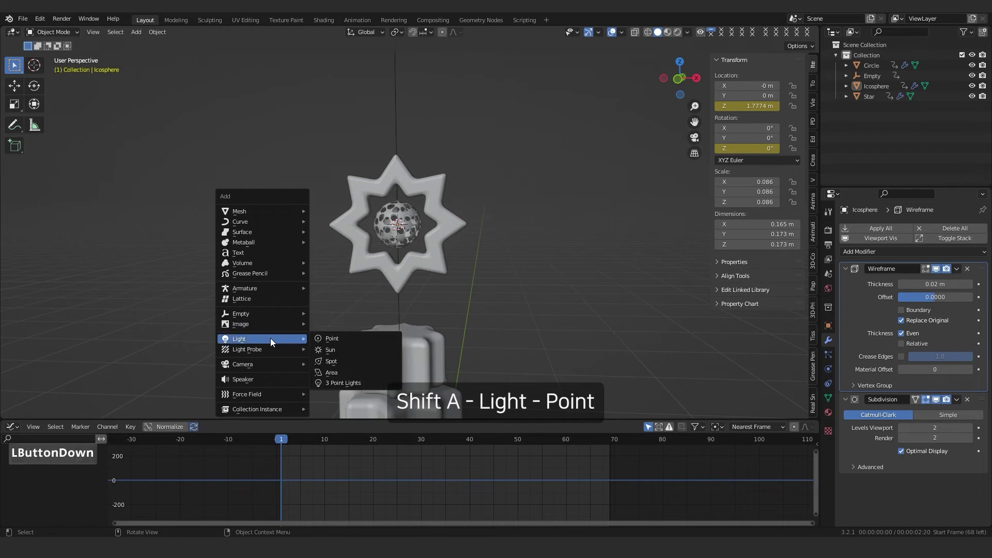
left_click(346, 336)
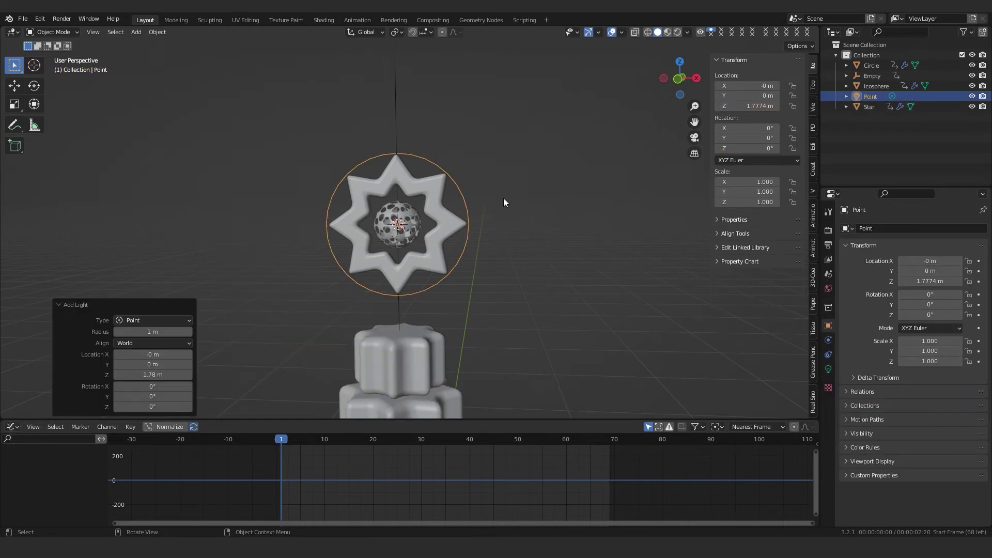
Parent the Point light to the Icosphere with the Object option and play back the animation
left_click(404, 215, "shift")
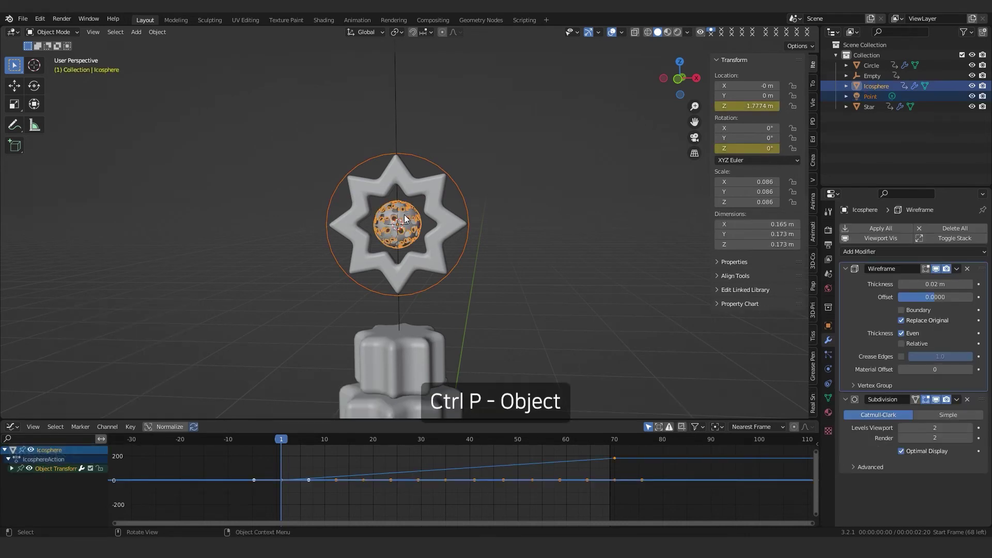
key("ctrl+p")
left_click(404, 215)
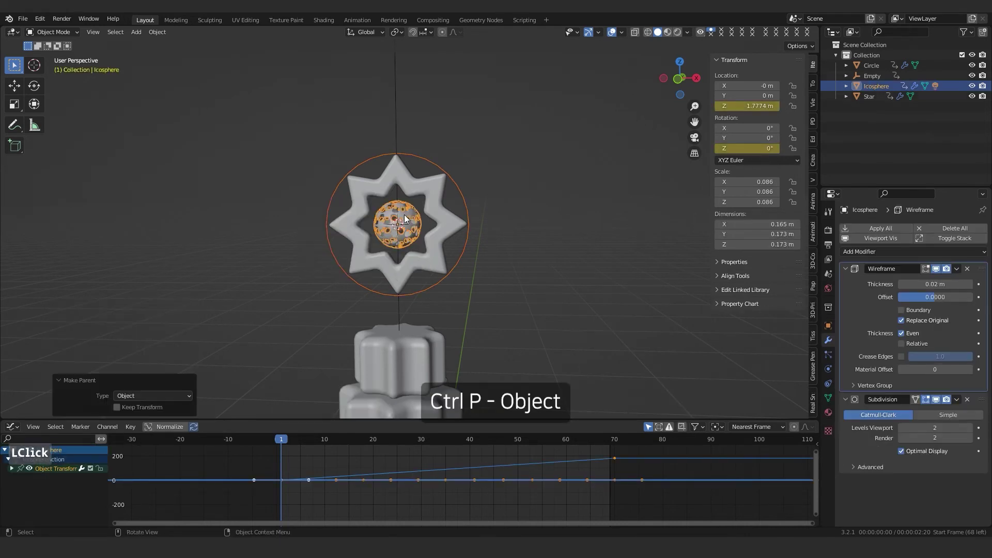
key("space")
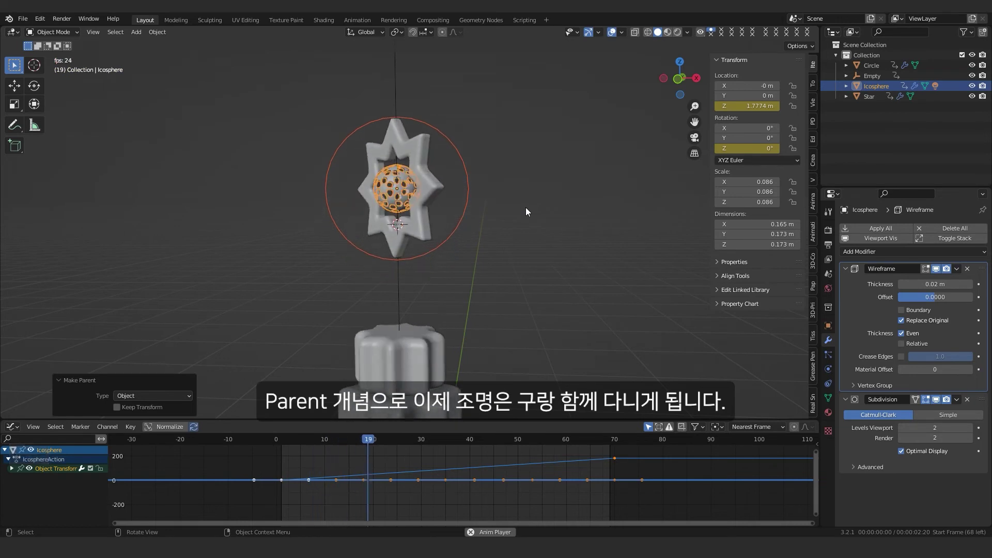
key("space")
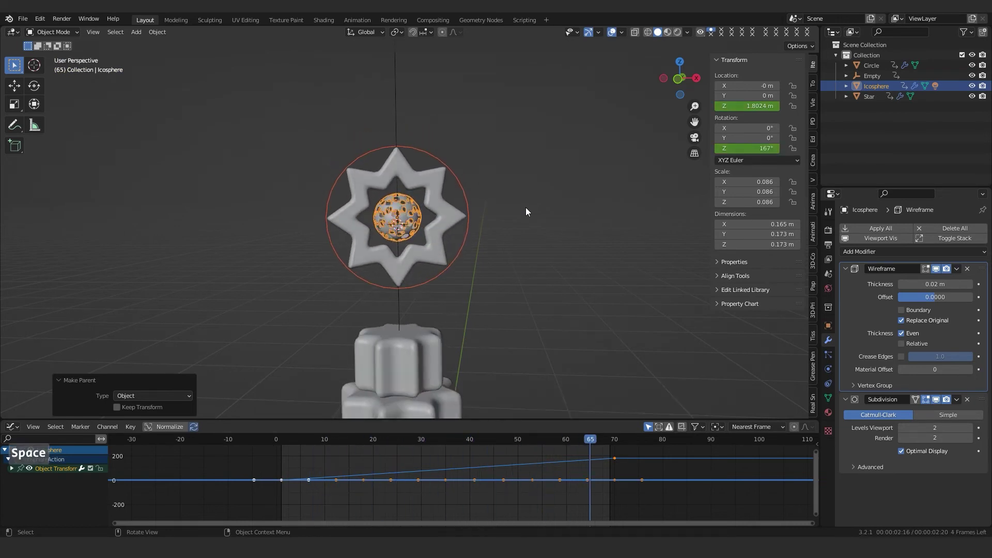
Shrink the Graph Editor area below the viewport and switch it to the Timeline
left_click(232, 414)
left_click_drag(254, 420, 253, 484)
key("ctrl+Tab")
Snap the 3D cursor to the world origin and return to frame 1
scroll(435, 355, "down", 5)
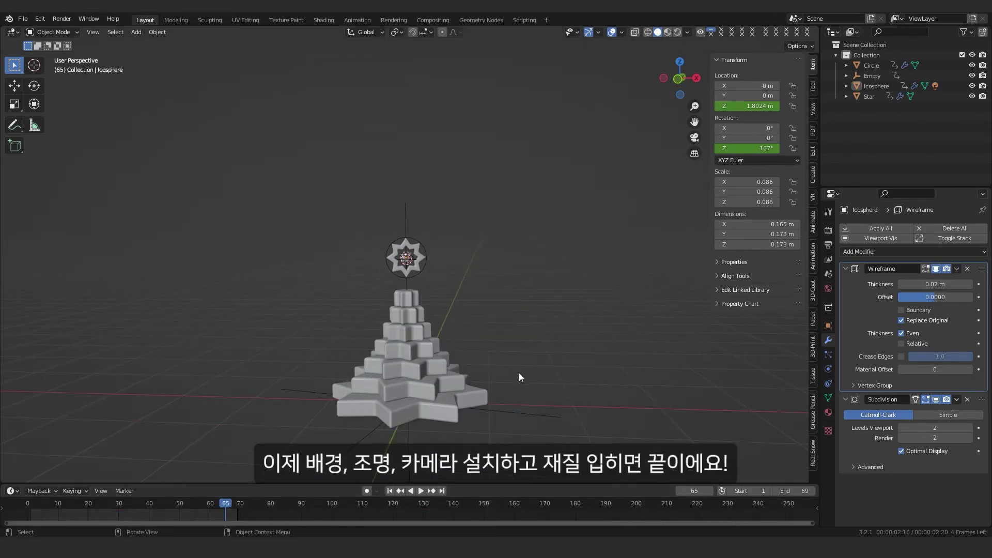
key("shift+s")
left_click(443, 407)
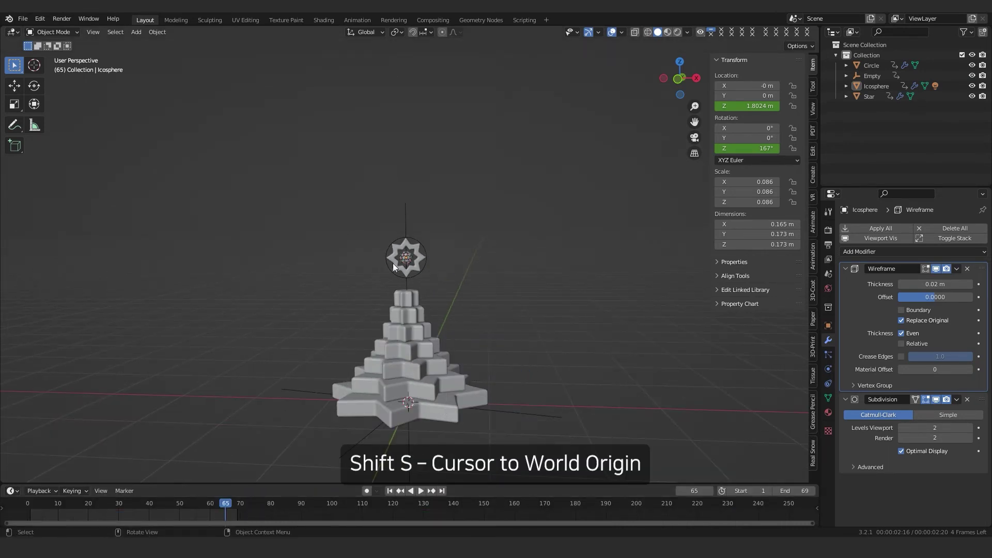
left_click_drag(237, 511, 30, 516)
Add a Plane at the world origin and scale it to about 3.4 as a floor beneath the star stack
key("shift+a")
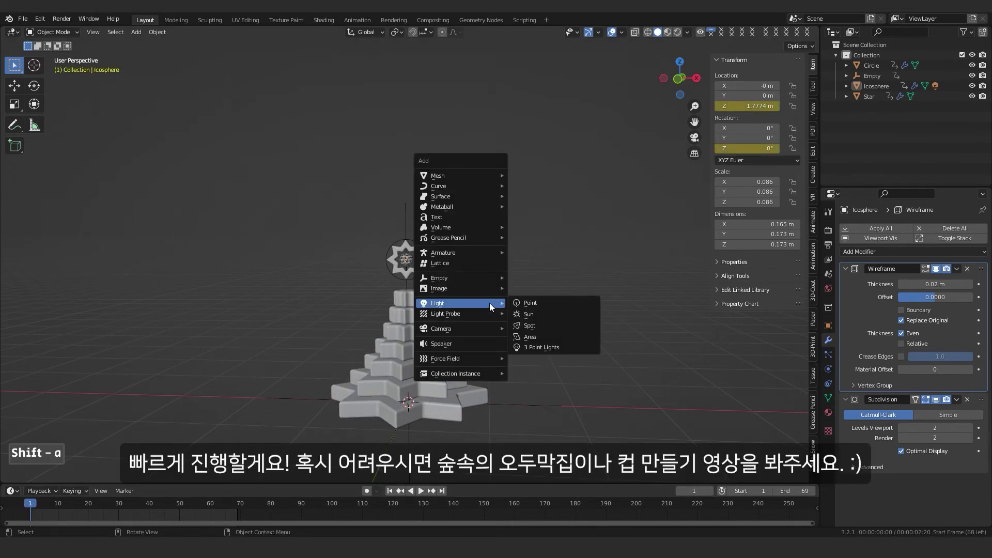
mouse_move(496, 175)
left_click(550, 178)
scroll(497, 291, "down", 2)
key("s")
left_click(548, 321)
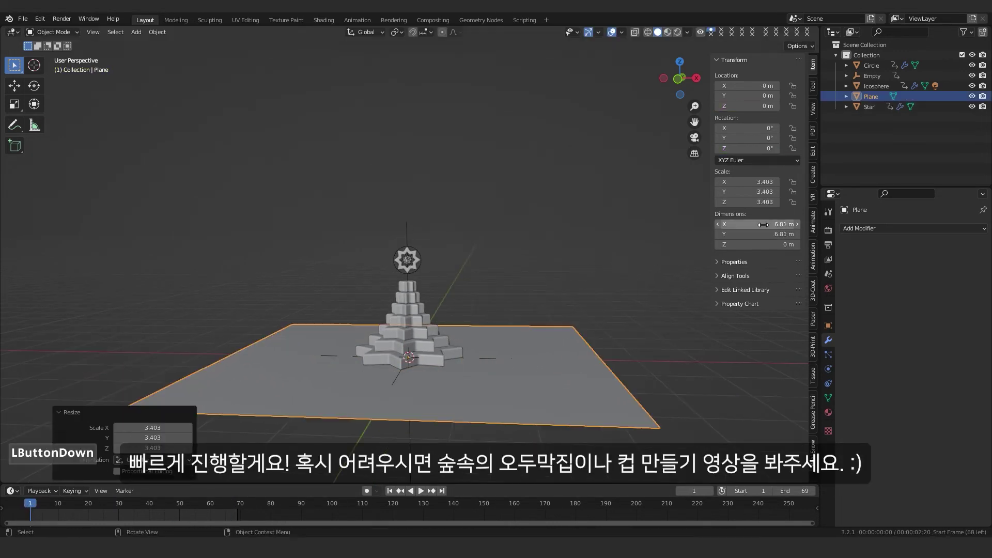
Extrude the Plane's rear edge about 4.52 m upward along Z to form a backdrop wall
middle_click_drag(548, 321, 557, 318)
key("Tab")
key("2")
left_click(557, 318)
key("e")
key("z")
left_click(582, 161)
Bevel the fold edge between the floor and the backdrop wall with 12 segments, and return to Object Mode
left_click(538, 290)
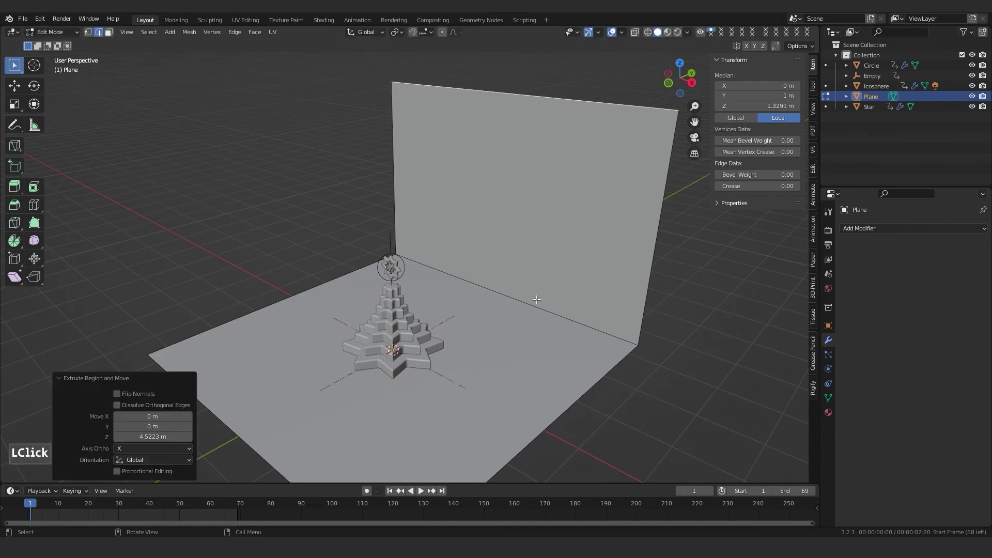
key("ctrl+b")
scroll(564, 305, "up", 11)
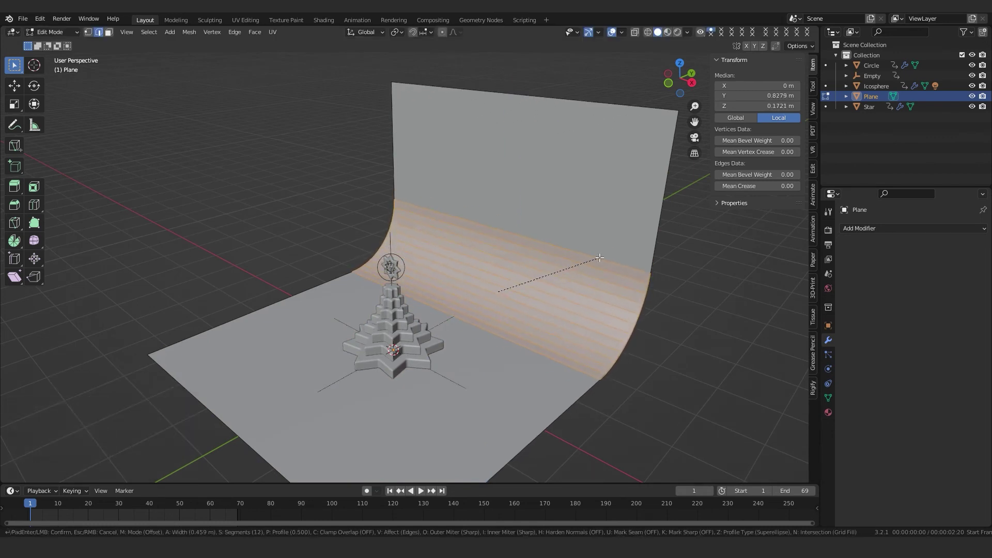
left_click(572, 307)
key("Tab")
left_click(536, 274)
Add a Camera to the scene at the world origin
scroll(566, 297, "up", 2)
middle_click_drag(536, 274, 447, 326)
key("shift+a")
mouse_move(447, 327)
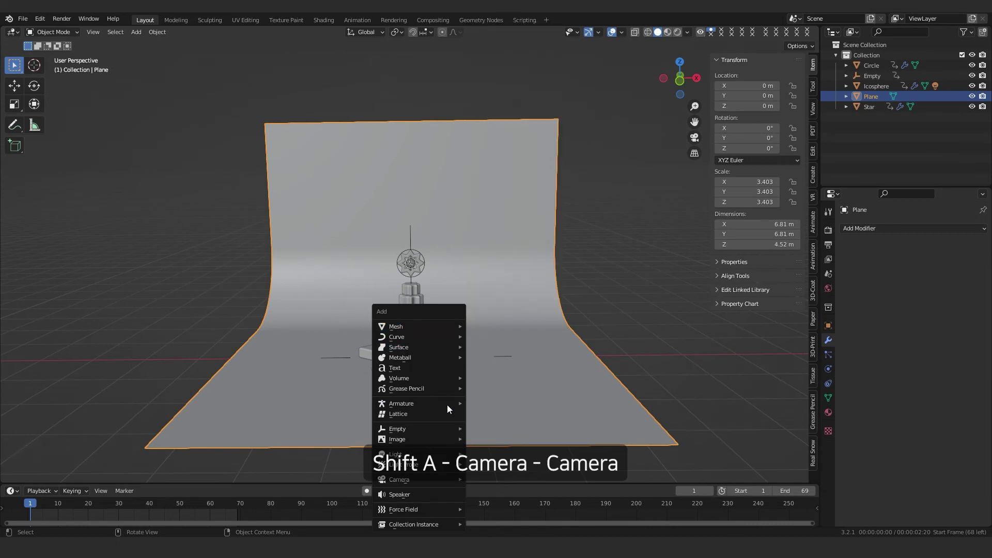
left_click(438, 479)
left_click(504, 480)
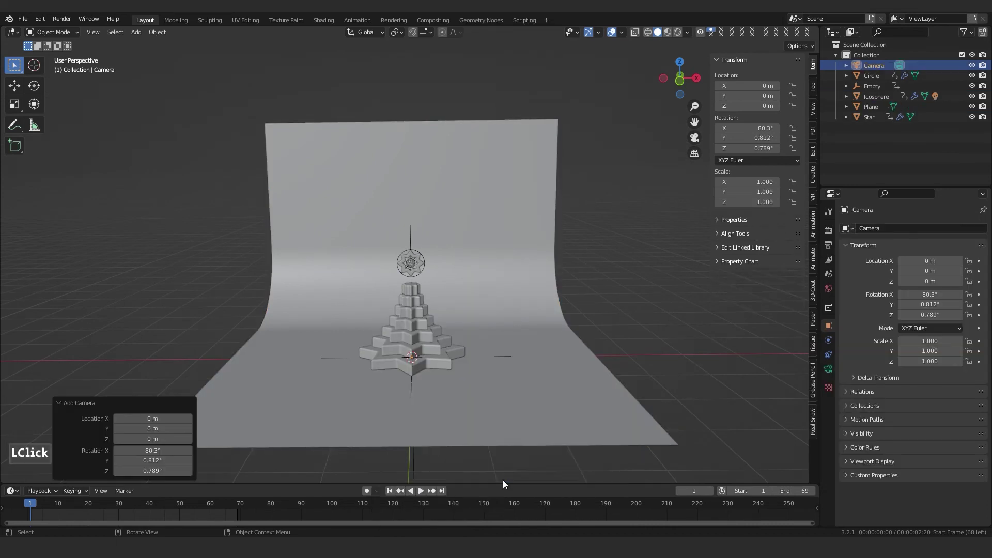
Set the Camera's rotation to 80° in X, 0° in Y and 0° in Z
left_click(758, 128)
type("80")
key("Tab")
type("0")
key("Tab")
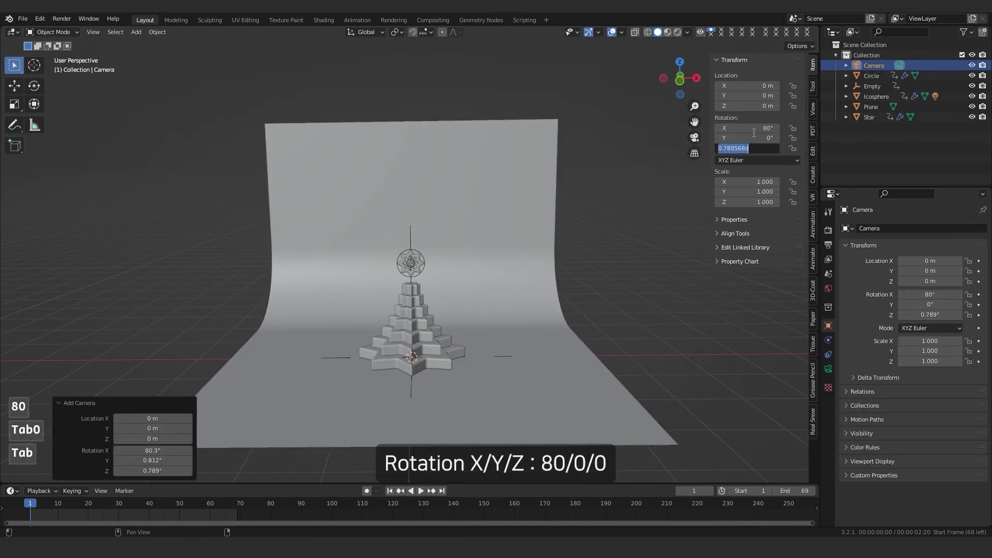
type("0")
key("Tab")
key("Return")
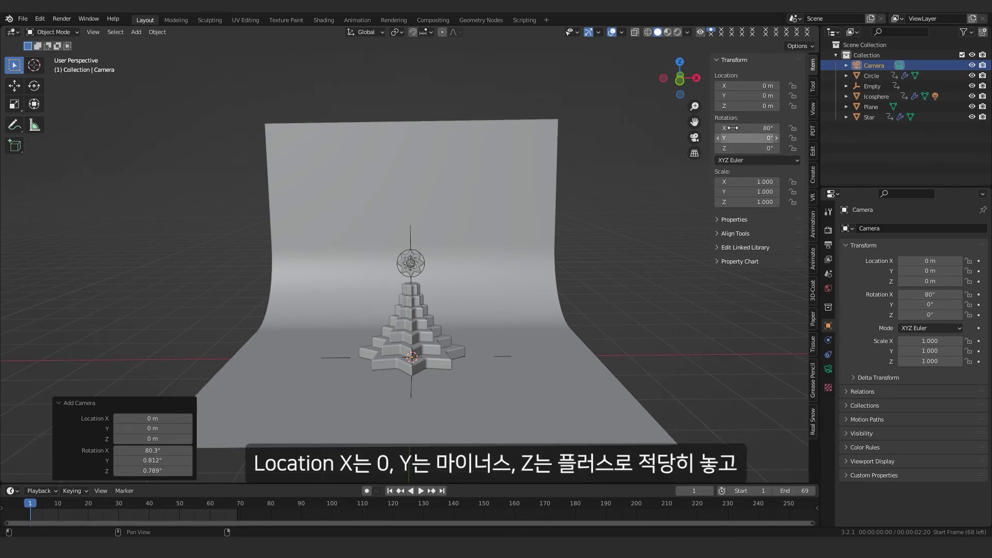
Move the Camera to about Y -7.28 m and Z 2.28 m, and look through it to frame the star stack
left_click_drag(743, 106, 765, 107)
key("KP_0")
key("KP_0")
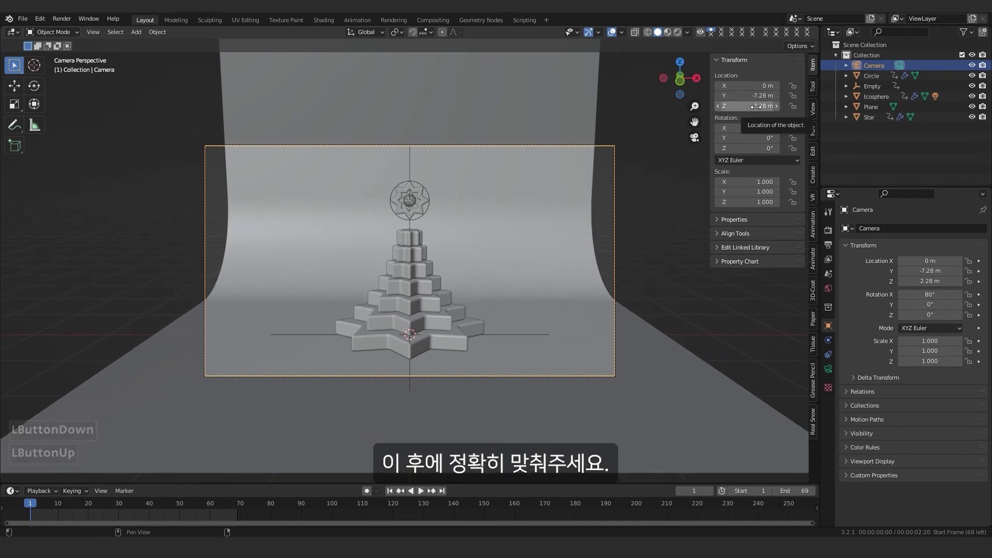
Play the animation briefly to frame 41 and scale the backdrop Plane up to about 4.58 so it fills the camera frame
key("space")
key("space")
left_click(542, 251)
key("s")
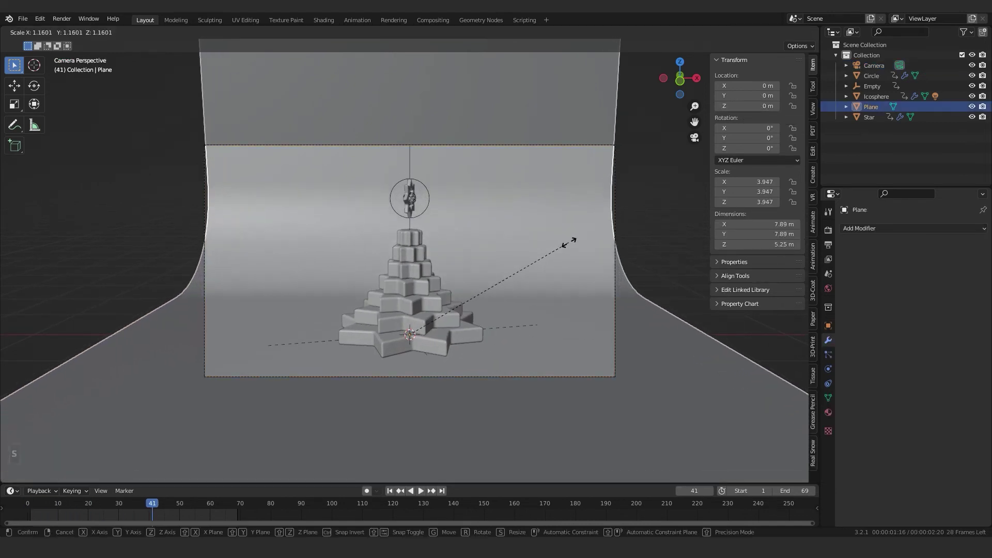
left_click(633, 235)
left_click(657, 240)
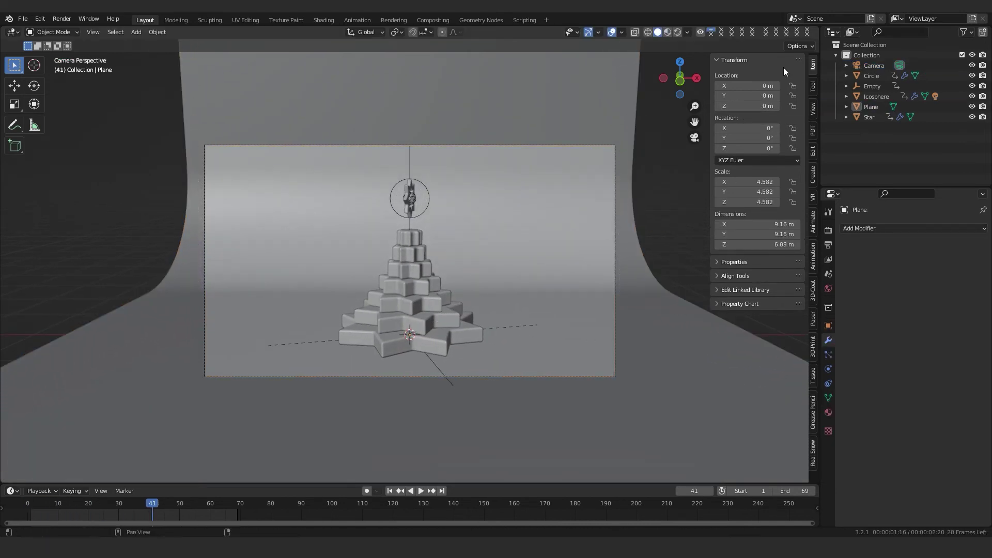
Switch to rendered shading and add an Area light beside the star stack at about X 3.06 m, Y 0.46 m, Z 2.58 m
left_click(677, 32)
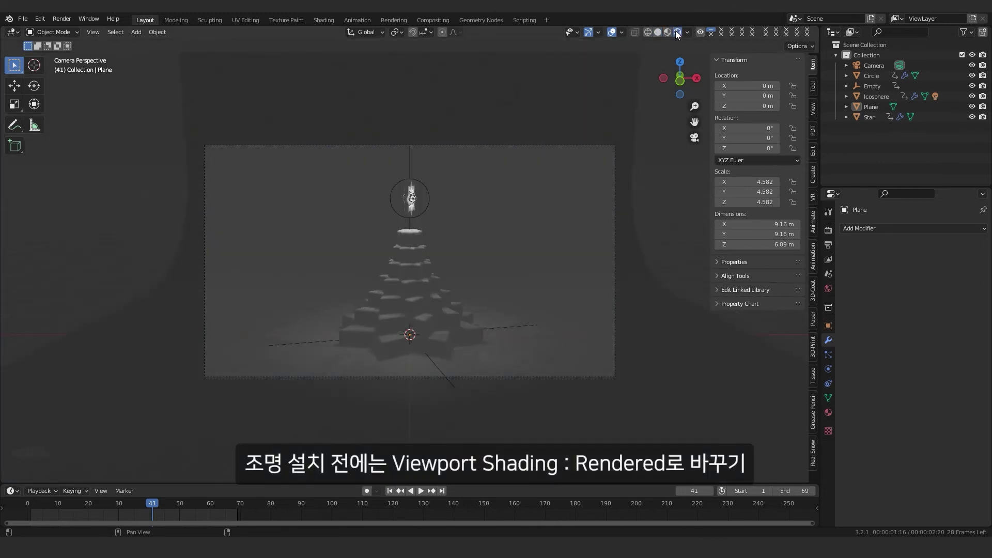
key("shift+a")
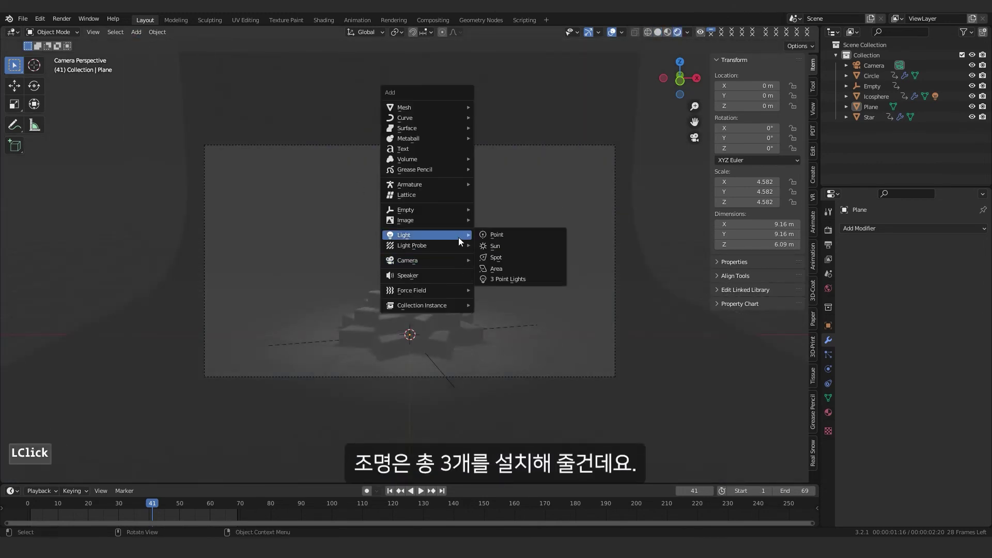
left_click(495, 268)
key("g")
left_click(642, 210)
key("r")
left_click(672, 222)
key("g")
left_click(680, 224)
Swing the Area light to the stack's front side, aim it at the stack and set its power to 150 W
middle_click_drag(569, 290, 547, 312)
scroll(547, 312, "down", 2)
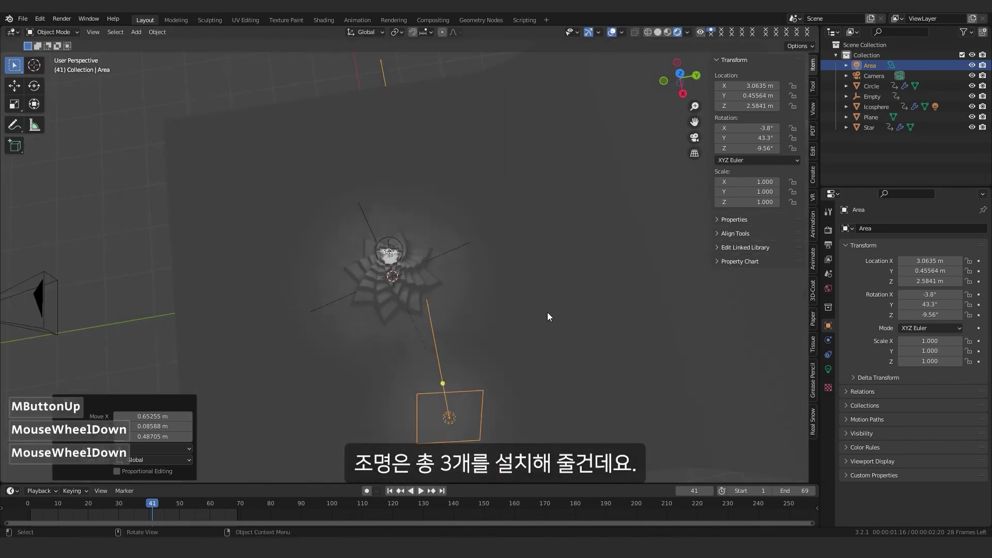
key("r")
left_click(465, 289)
middle_click_drag(500, 243, 568, 268)
left_click(828, 369)
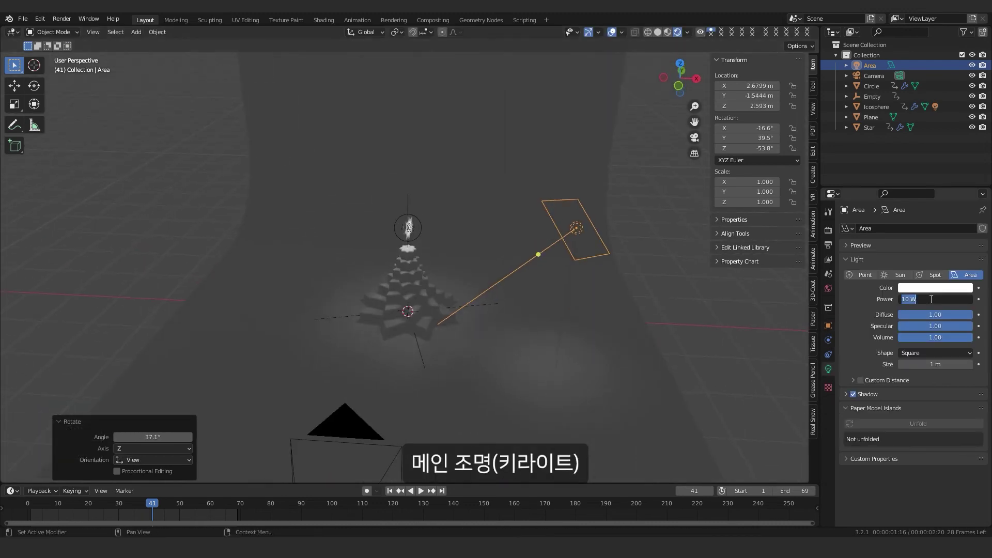
left_click(931, 300)
type("150")
key("Return")
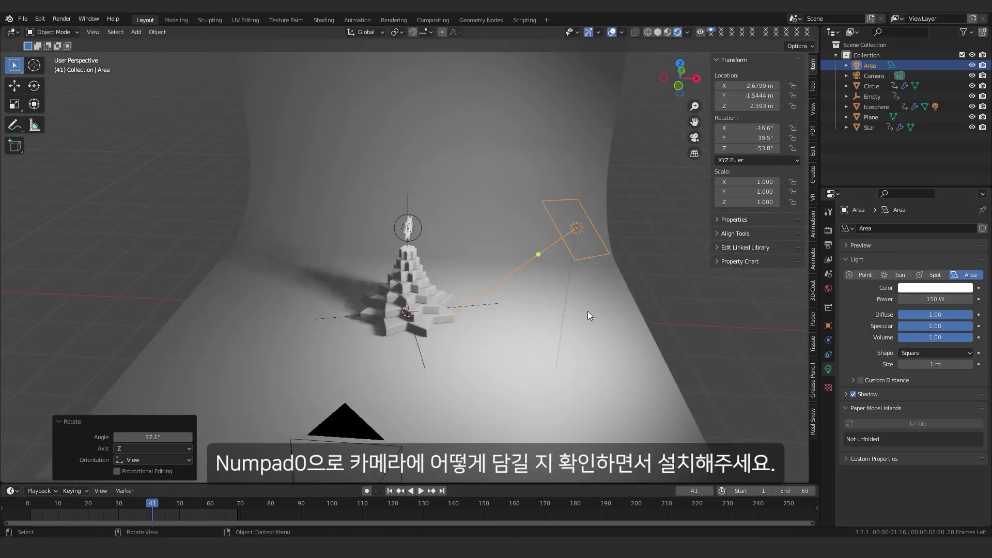
Adjust the key Area light from the camera view to about X 2.18 m, Y -2.28 m, Z 2.21 m, aimed at the stack
key("KP_0")
key("g")
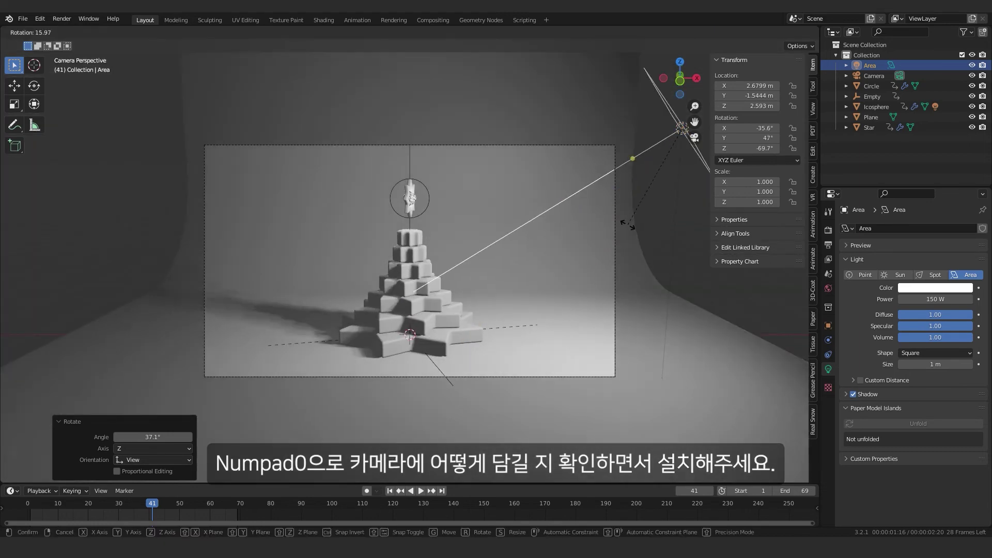
left_click(616, 253)
scroll(588, 280, "down", 2)
key("r")
left_click(597, 265)
key("KP_0")
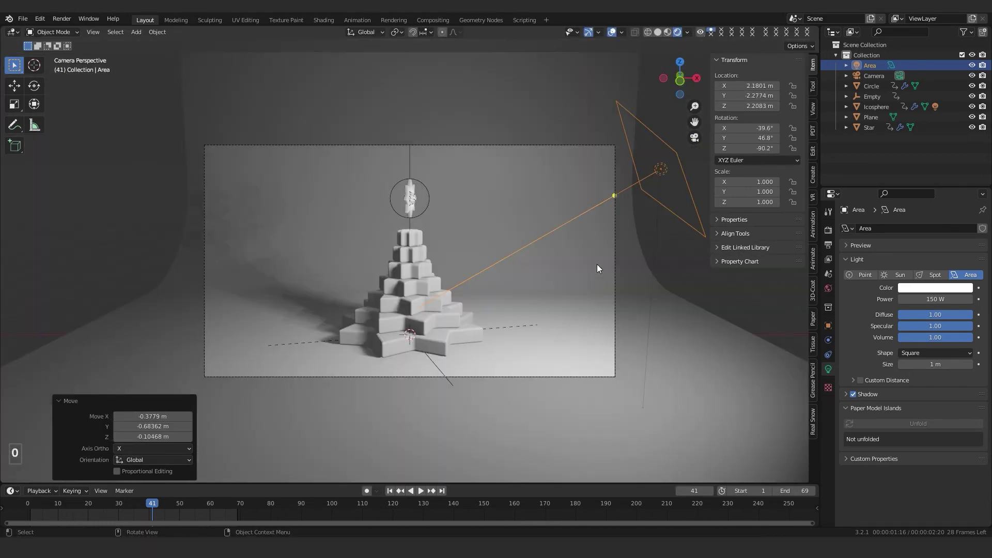
Duplicate the Area light to the opposite side of the star stack as a fill light and rotate it toward the stack
middle_click_drag(597, 265, 496, 248)
key("shift+d")
key("r")
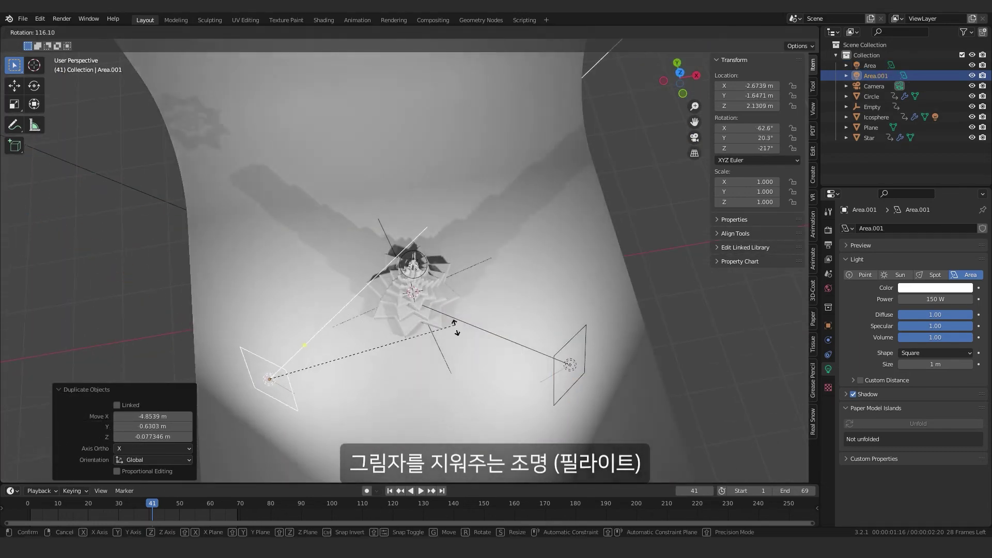
left_click(445, 227)
key("KP_0")
key("r")
left_click(196, 352)
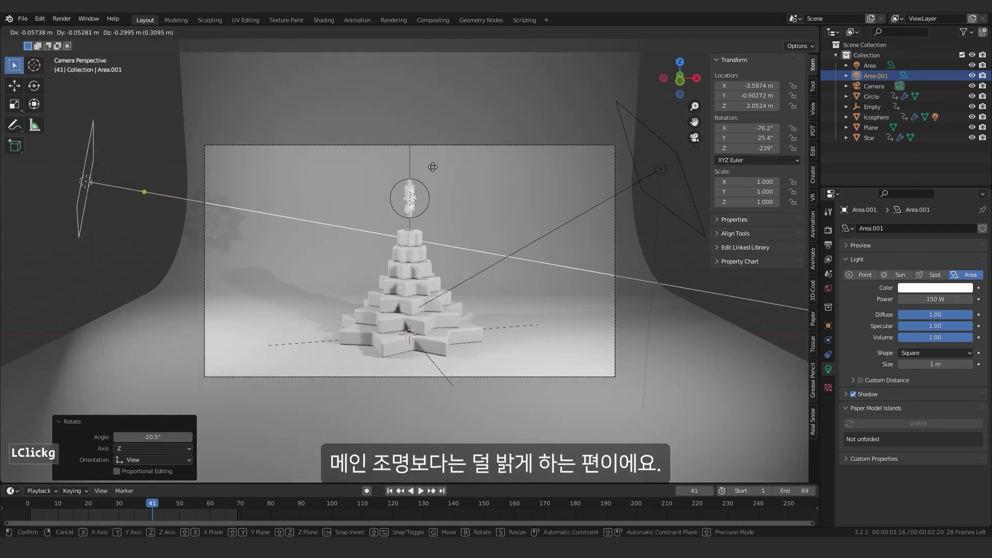
Lower the fill light to about Z 1.68 m and set its power to 100 W
key("g")
key("z")
key("Return")
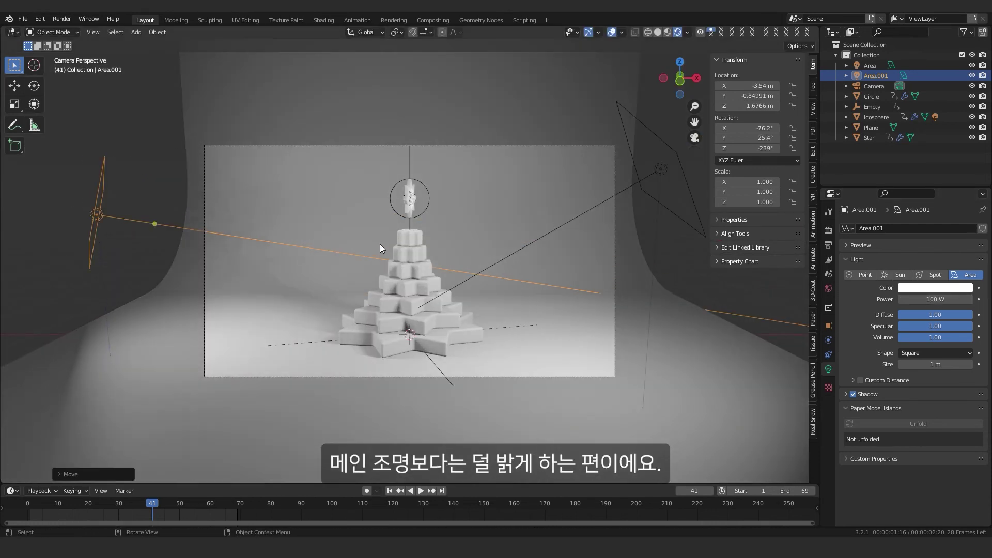
Rotate the fill light to about -78.8°, 20.7°, -248° and check it through the camera
middle_click_drag(380, 244, 463, 260)
key("r")
left_click(498, 193)
middle_click_drag(498, 194, 410, 140)
left_click(411, 139)
key("KP_0")
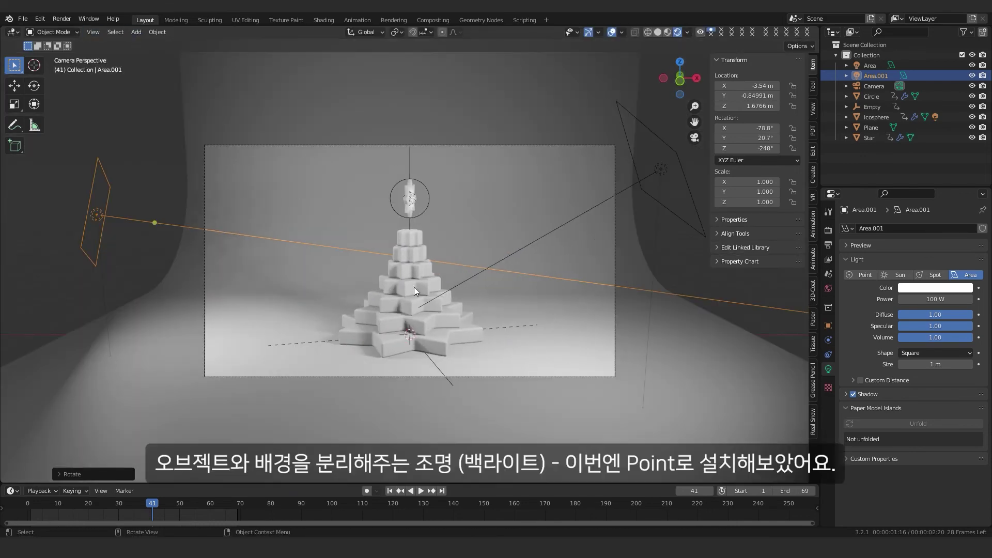
Add a 70 W Point light behind the star stack at about Y 0.89 m, Z 1.01 m as a back light
key("shift+a")
left_click(482, 289)
key("g")
middle_click_drag(482, 290, 416, 274)
left_click(481, 272)
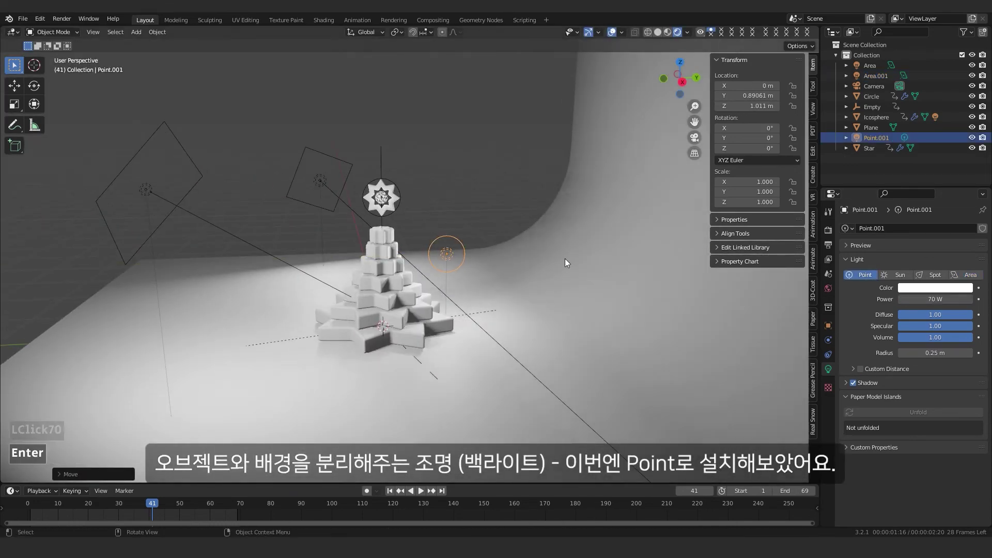
Compare the camera view with the Point back light hidden and shown
key("KP_0")
left_click(972, 138)
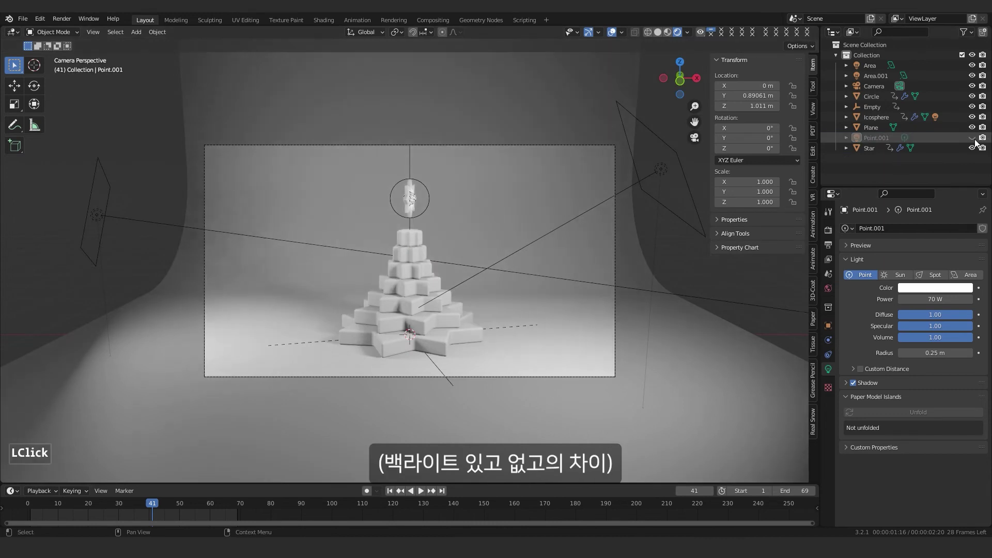
left_click(973, 138)
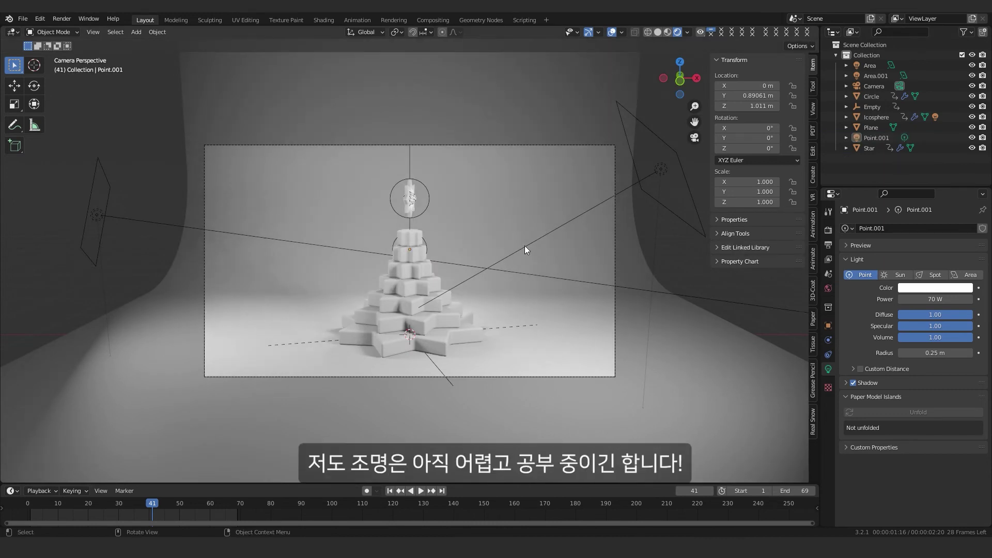
Move the key Area light to about X 2.49 m, Y -3.08 m, Z 1.92 m, in front of the stack
middle_click_drag(527, 248, 459, 243)
key("KP_0")
left_click(684, 274)
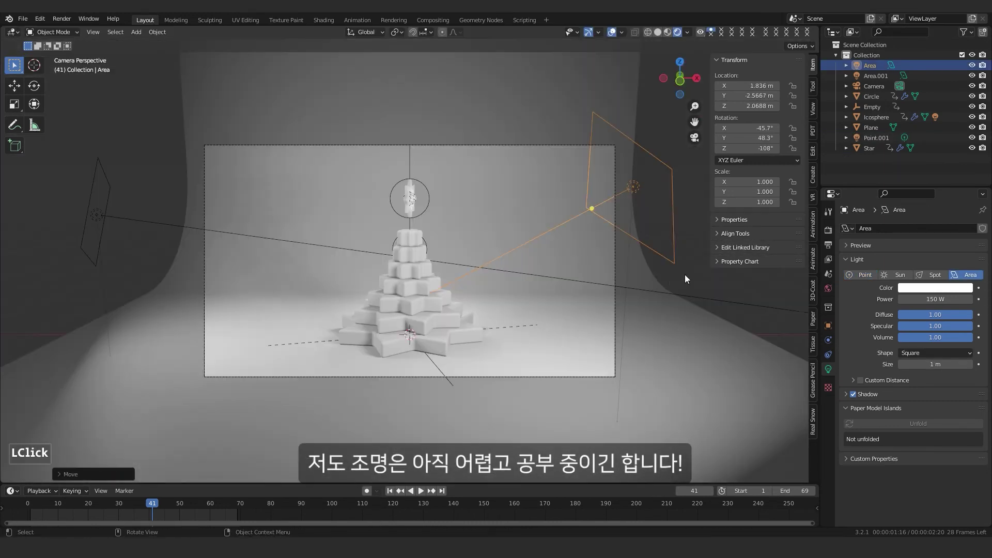
left_click(652, 220)
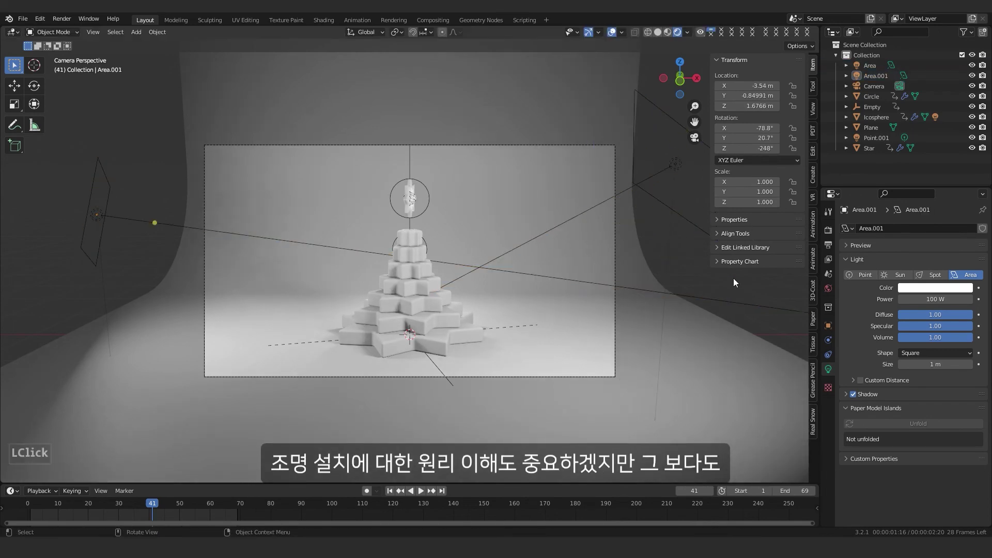
middle_click_drag(733, 278, 537, 331)
key("g")
left_click(557, 360)
key("KP_0")
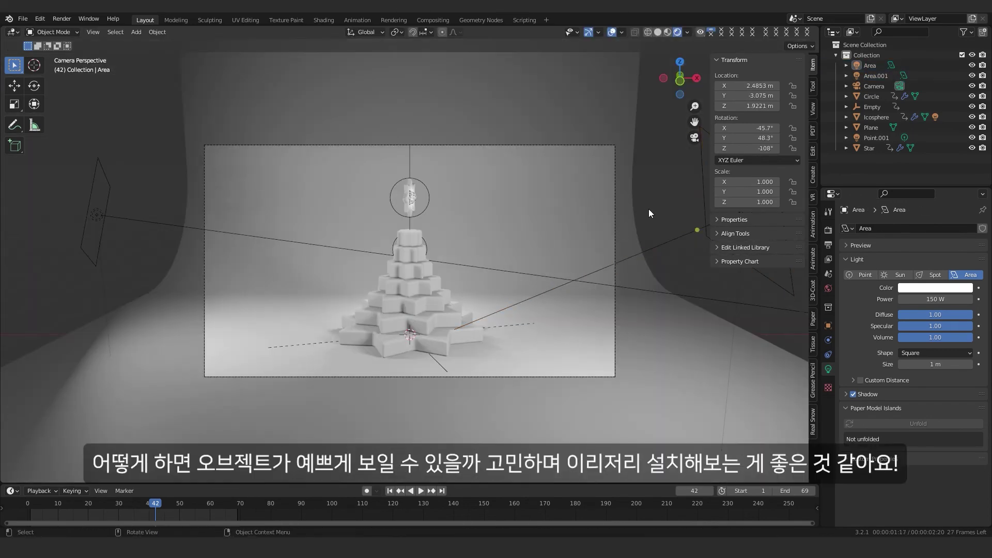
Rotate and move the fill light to about X -5.04 m, Y 0.62 m, Z 2.05 m, and enlarge its size to 1.95 m
middle_click_drag(432, 191, 429, 205)
left_click(429, 206)
key("g")
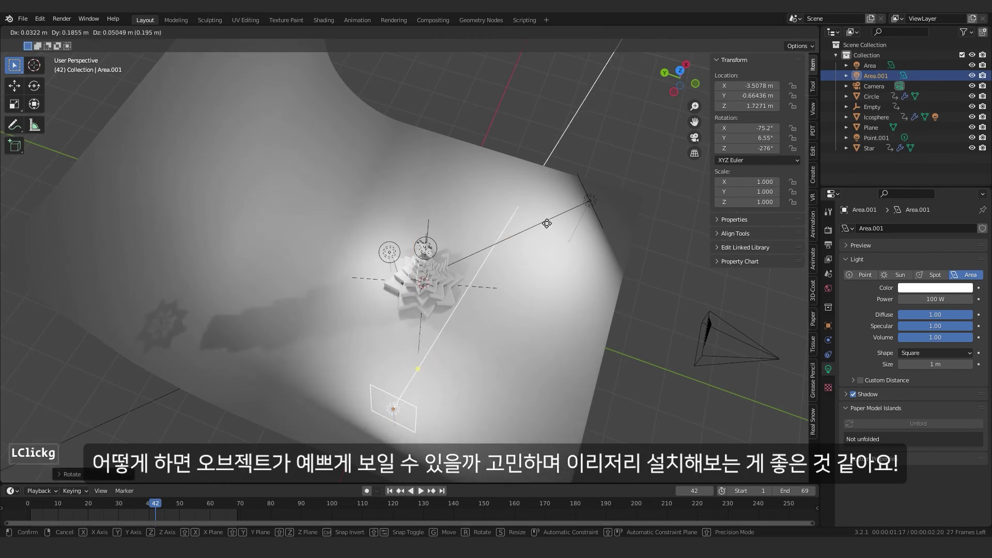
left_click(489, 193)
key("KP_0")
key("g")
left_click(262, 191)
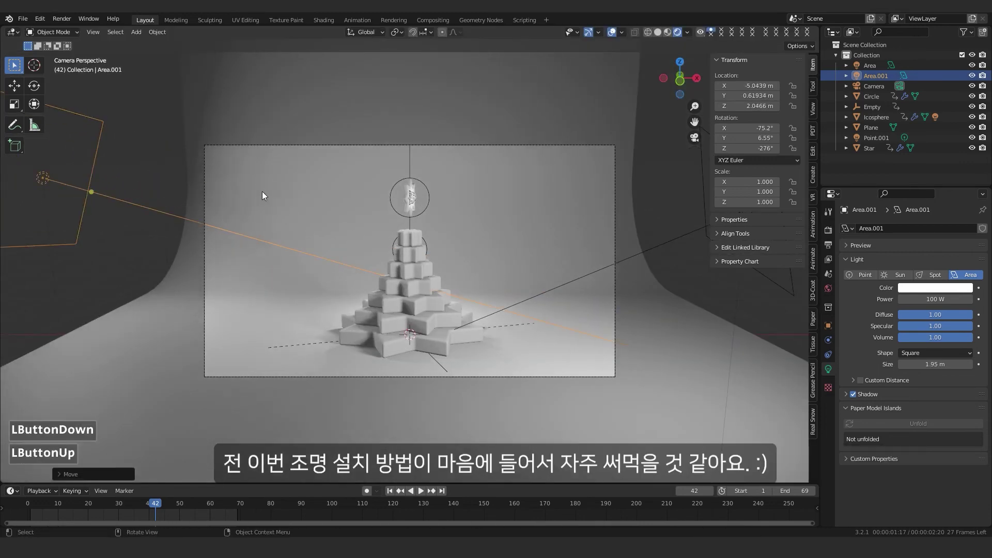
Move the backdrop Plane forward along Y to about -1.19 m
left_click(485, 224)
middle_click_drag(485, 224, 485, 243)
key("g")
left_click(669, 185)
key("KP_0")
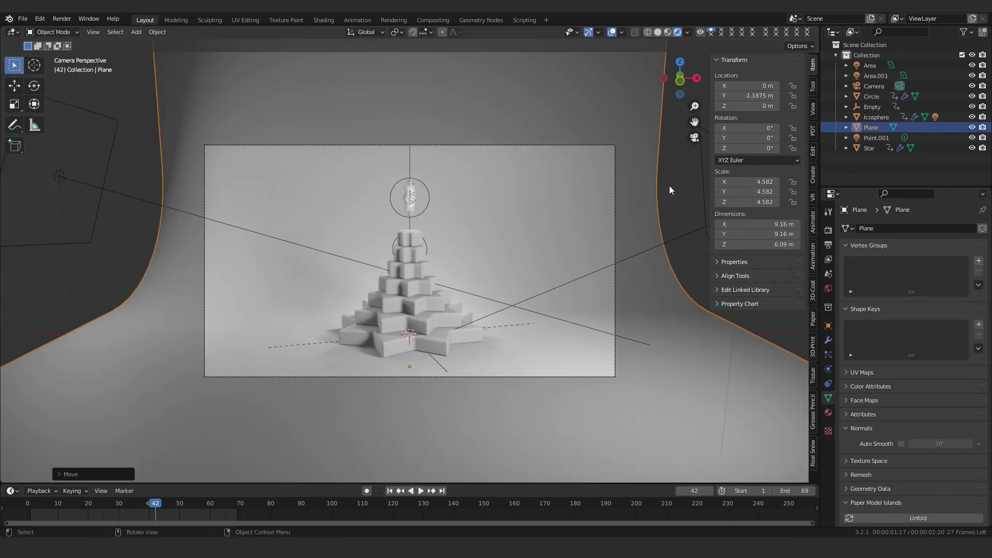
Shift both Area lights inward, the fill light to about X -4.50 m and the key light to about X 2.10 m
left_click(669, 185)
left_click(71, 180)
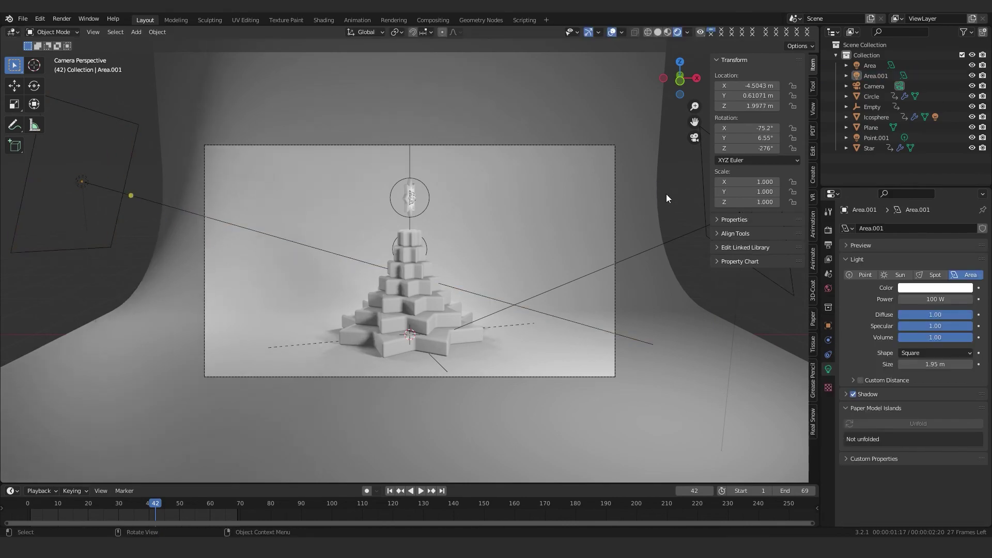
key("g")
left_click(655, 282)
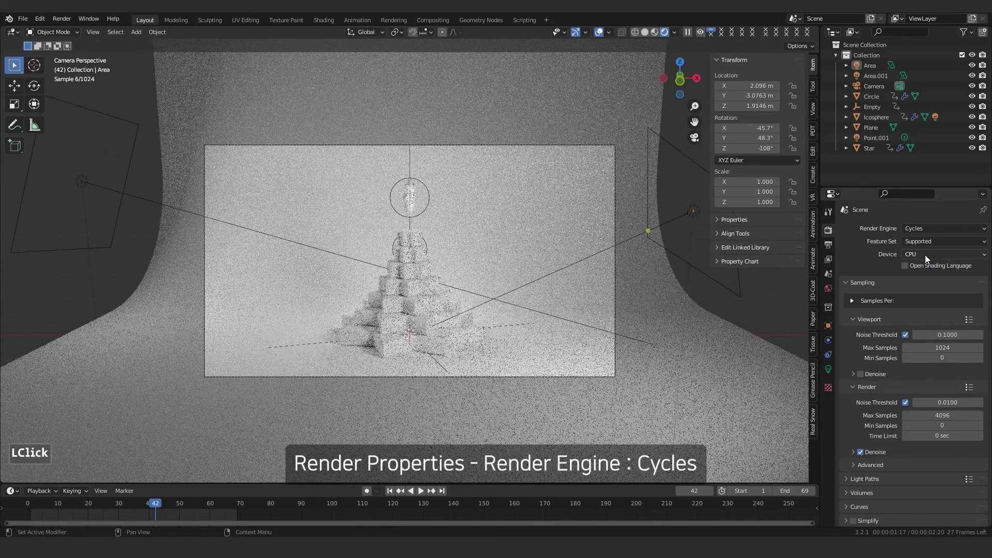
Set the render engine to Cycles on GPU Compute with 32 viewport max samples
left_click(925, 255)
left_click(924, 278)
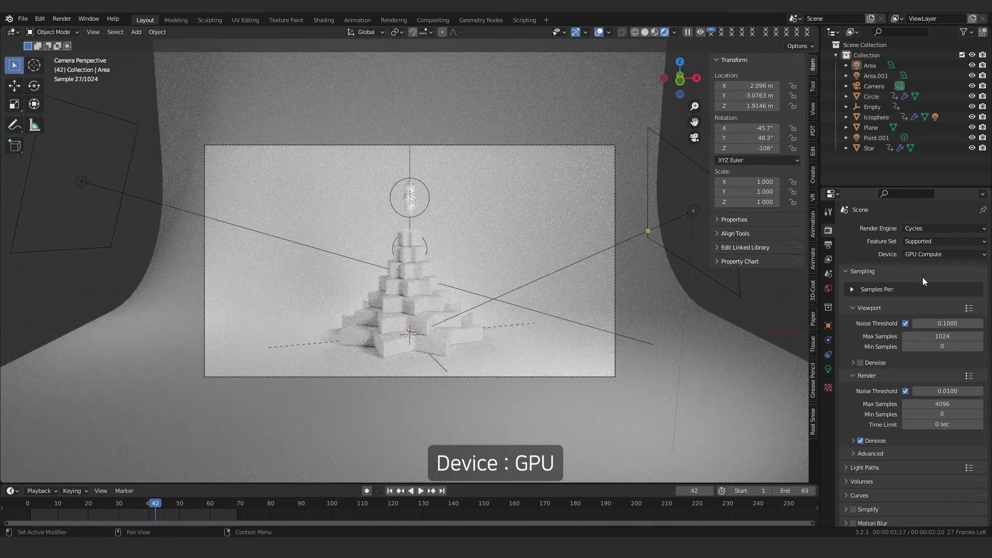
left_click(931, 337)
key("Return")
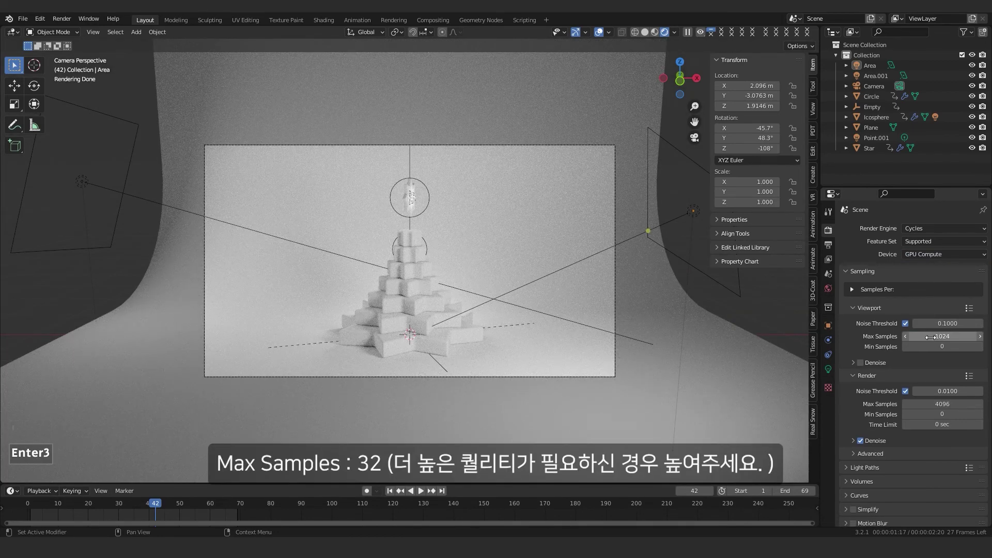
type("32")
key("Return")
Set the final render's max samples to 32 and enable viewport denoising
left_click(942, 404)
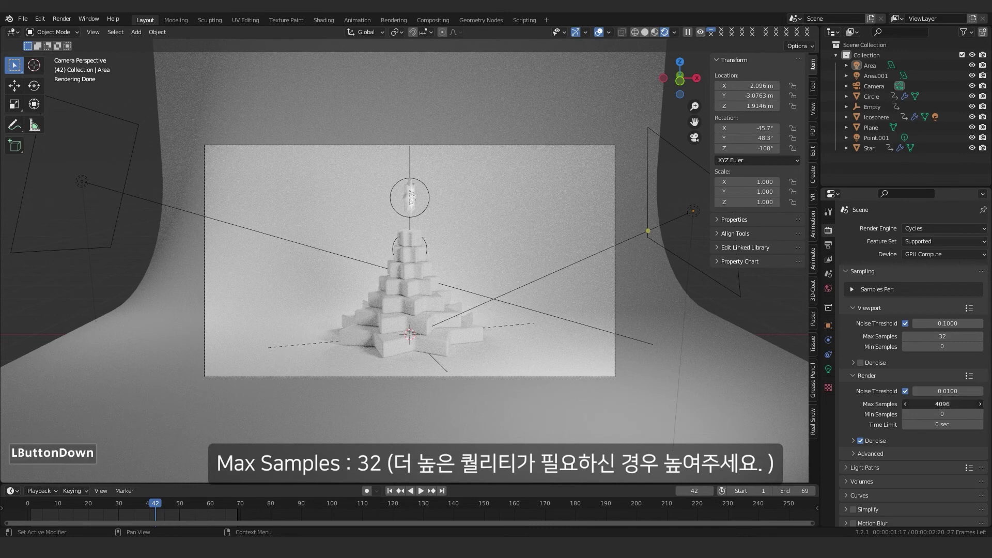
key("Return")
left_click(861, 363)
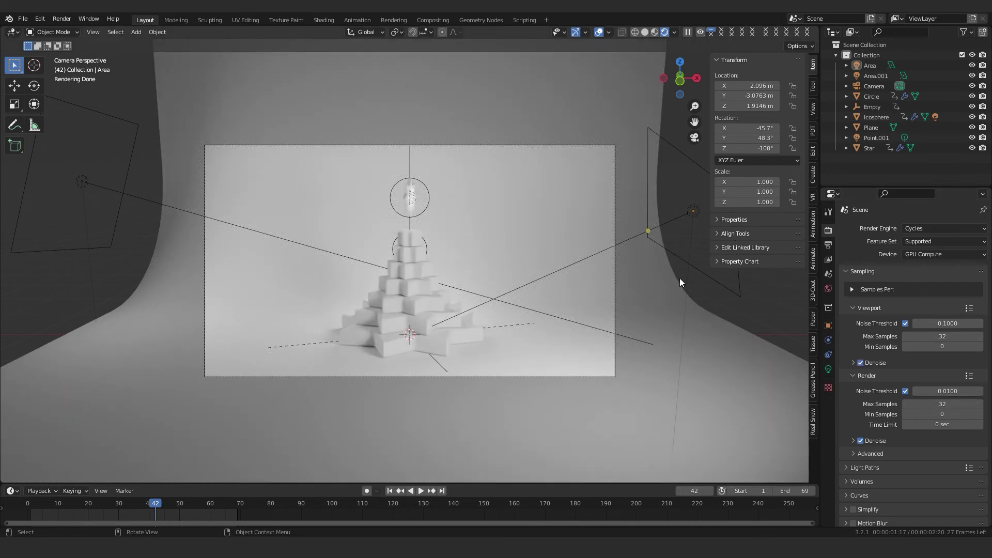
Hide the sidebar and review the Cycles render device options in the system preferences
key("n")
left_click(682, 260)
left_click(148, 106)
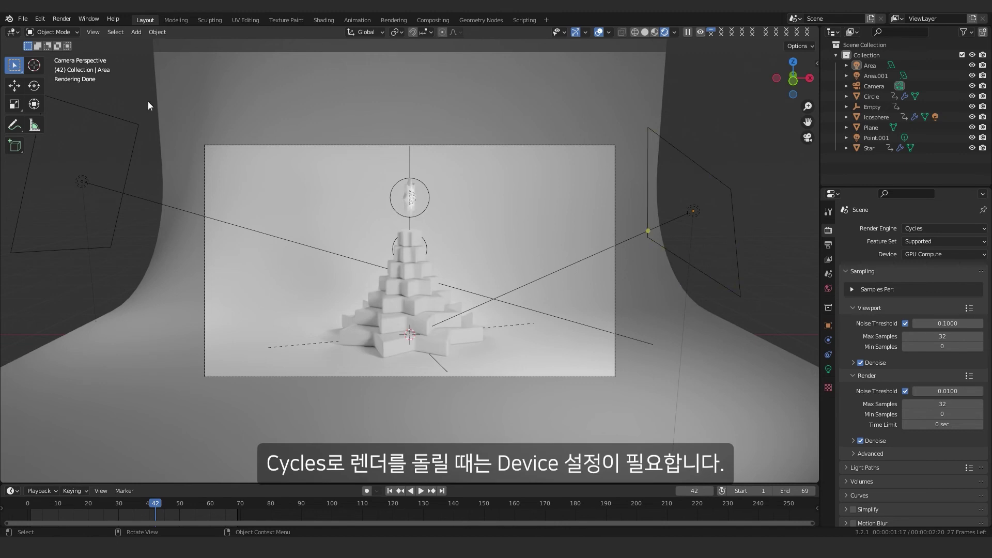
left_click(37, 18)
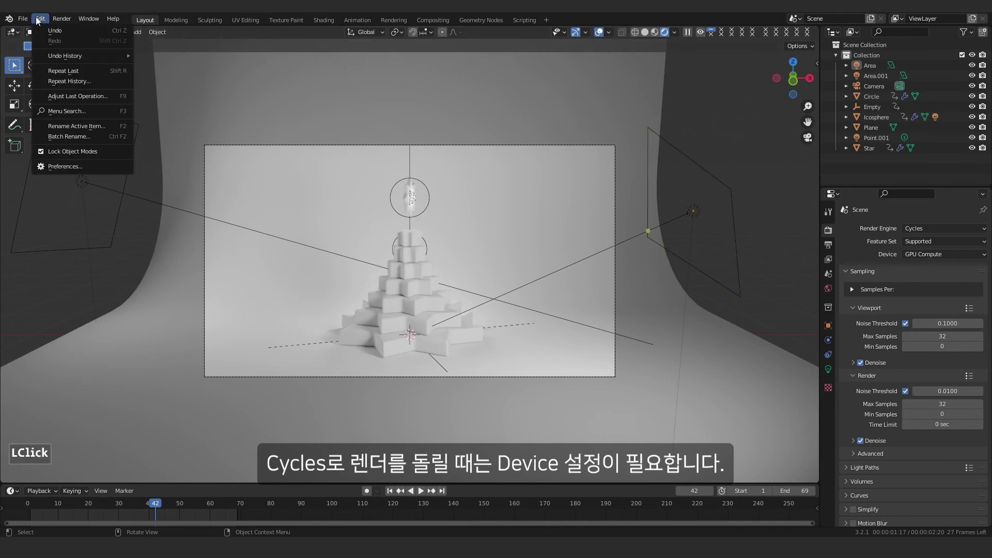
left_click(59, 167)
left_click(48, 195)
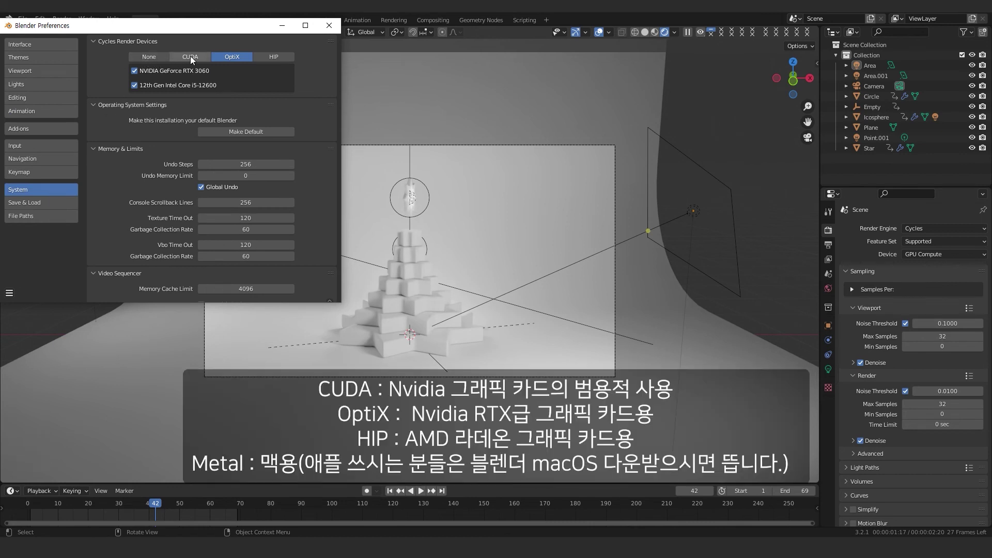
left_click(337, 25)
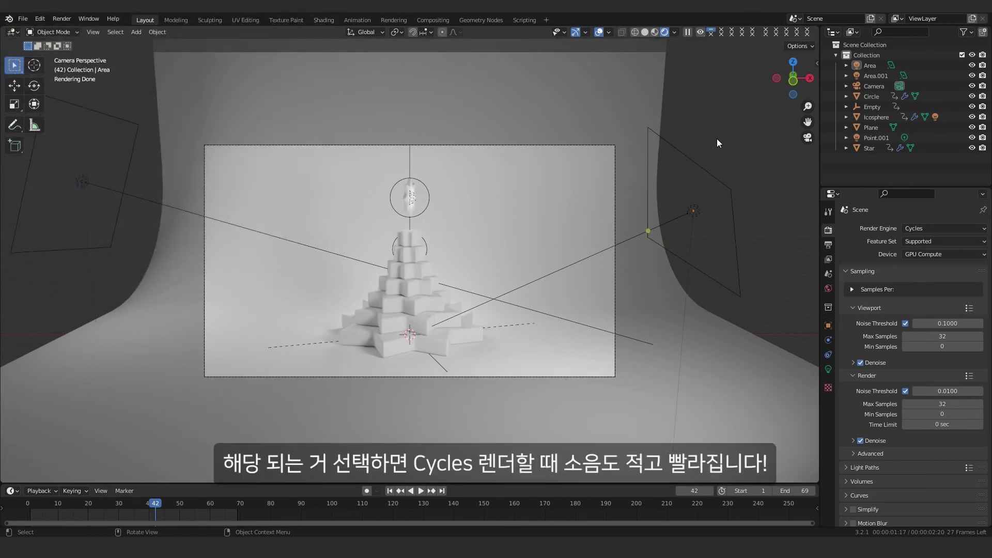
Add a new material to the star stack and set its Metallic value to 1.000
left_click(432, 320)
left_click(830, 413)
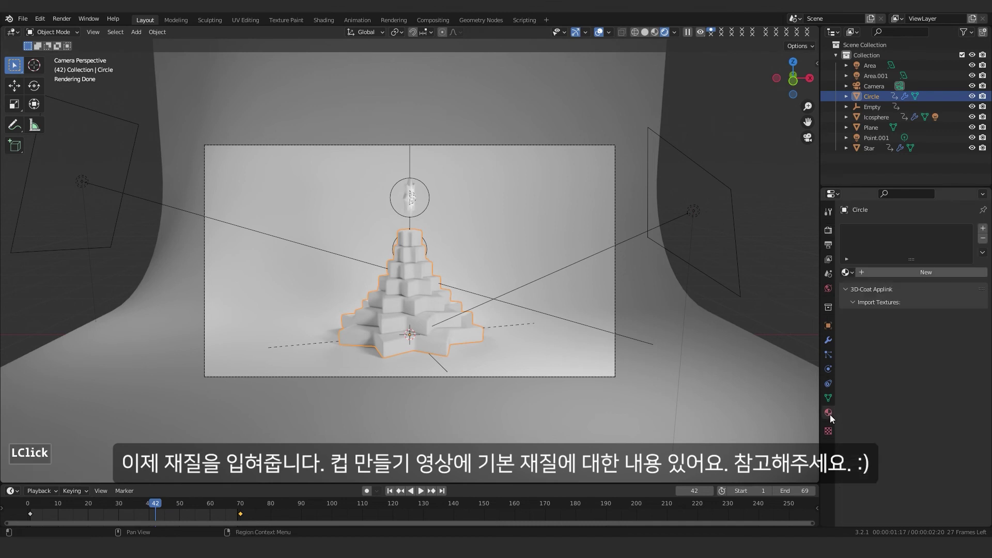
left_click(916, 272)
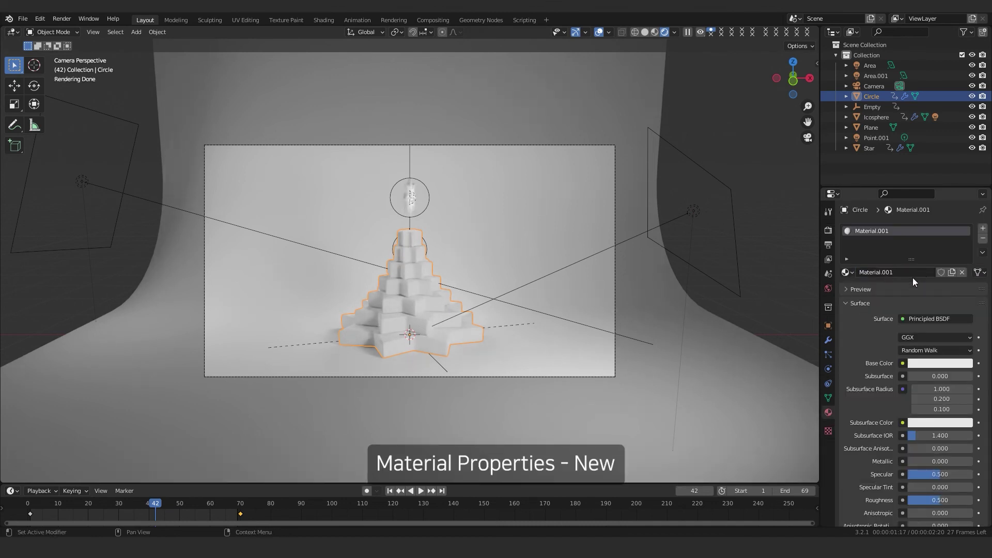
left_click_drag(911, 466, 976, 465)
scroll(580, 202, "up", 2)
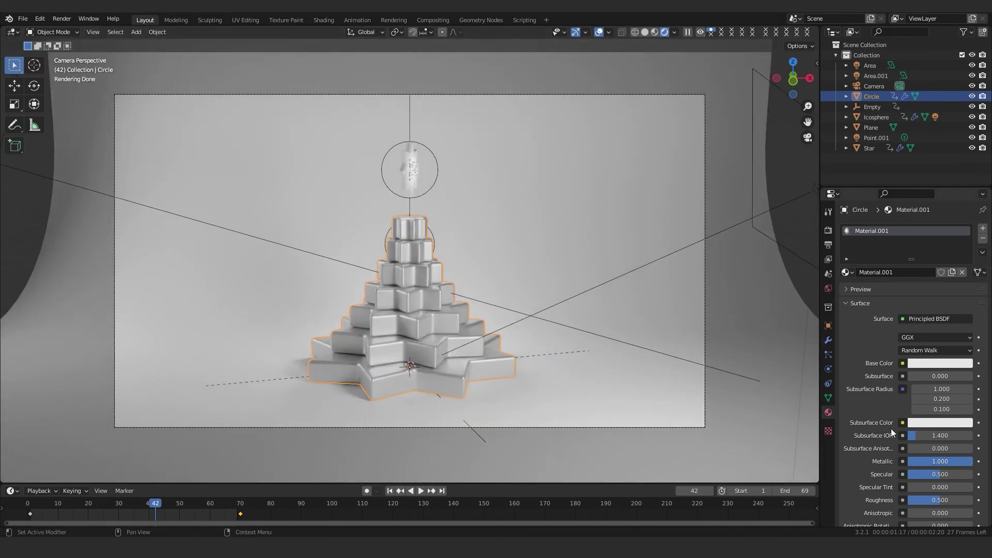
Set the star stack material's base color to light purple with HSV values 0.75, 0.5 and 1
left_click(934, 364)
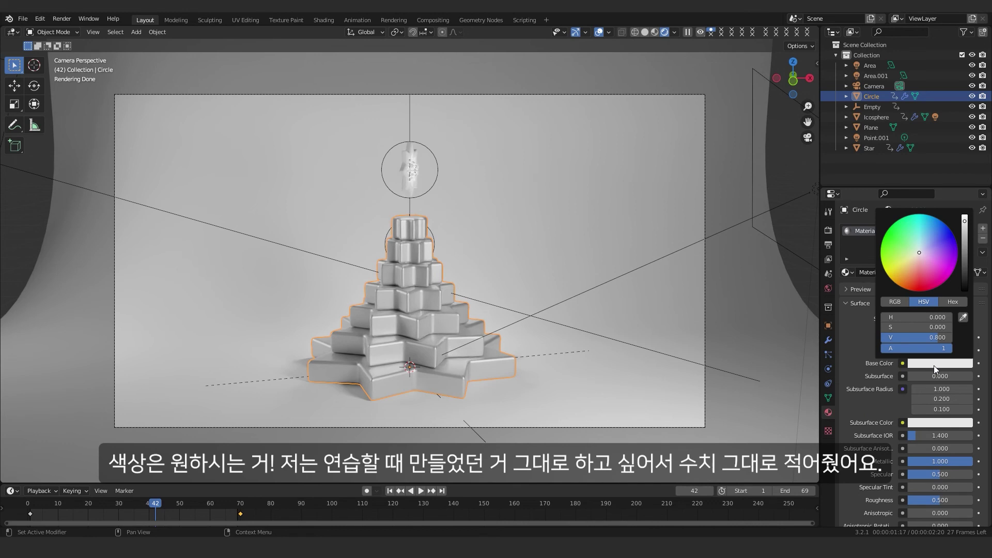
left_click(929, 318)
type("0.75")
key("Return")
left_click(929, 326)
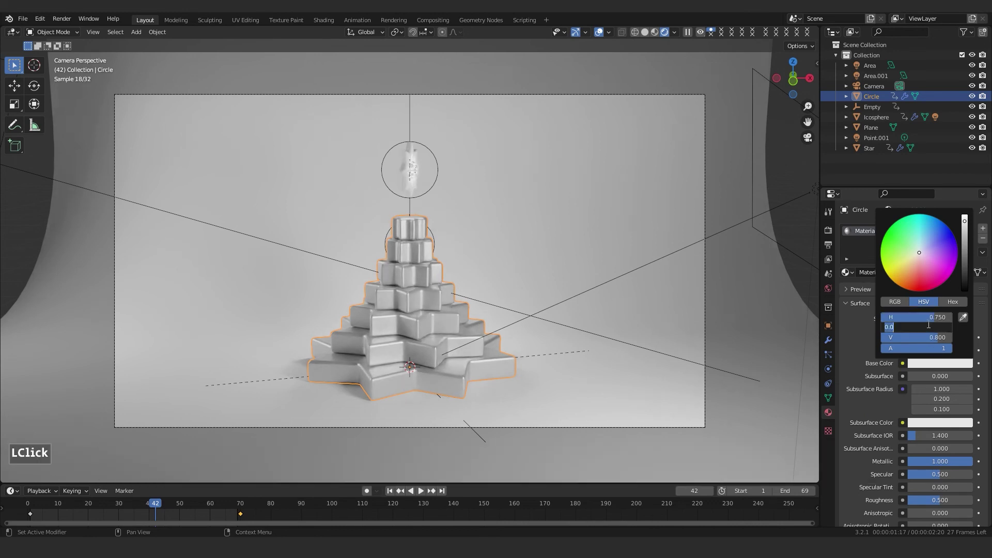
type("0.5")
key("Return")
left_click(929, 336)
type("1")
key("Return")
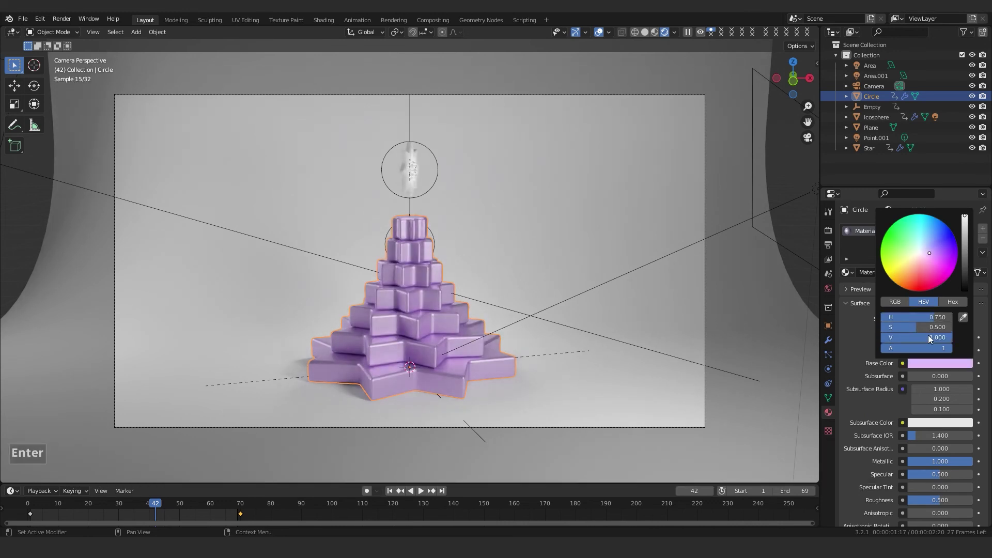
Set the star stack material's roughness to 0.4
left_click(944, 499)
type("0.4")
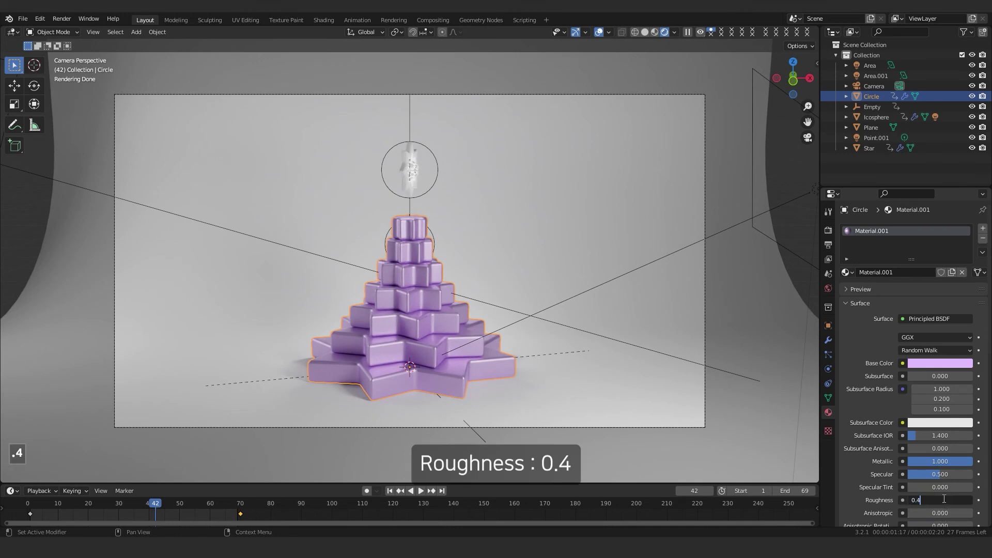
key("Return")
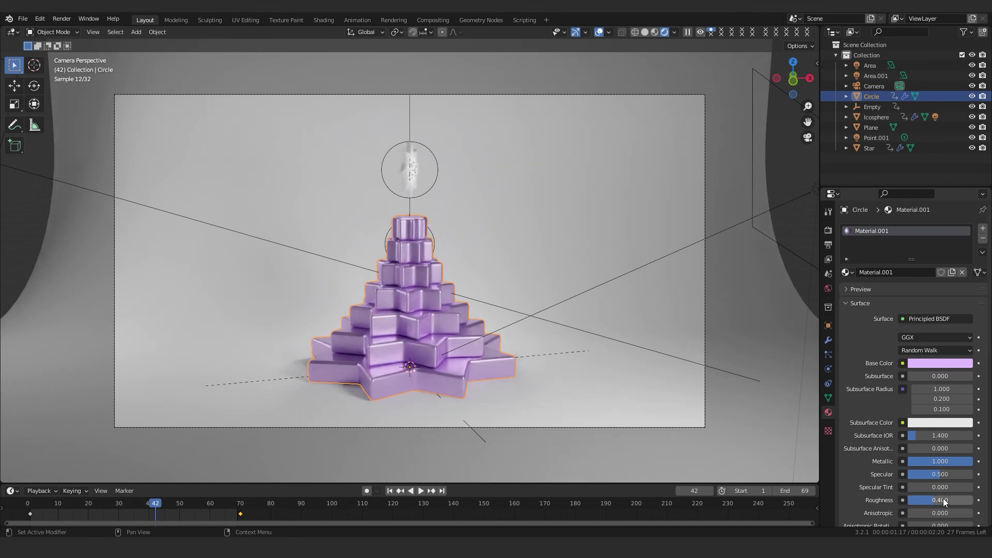
Give the backdrop Plane a new material with a purple base color of hue 0.7, saturation 0.7 and value 1
left_click(668, 286)
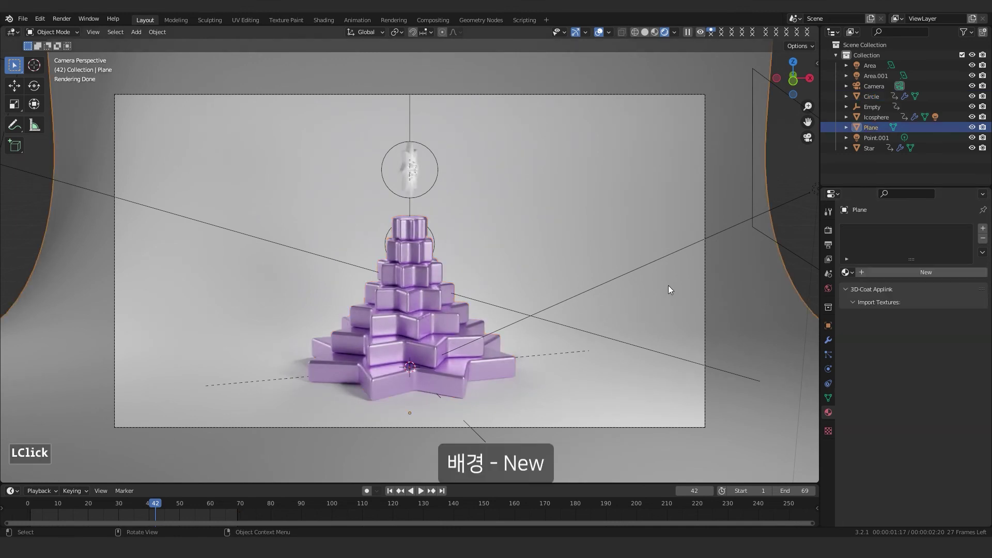
left_click(871, 274)
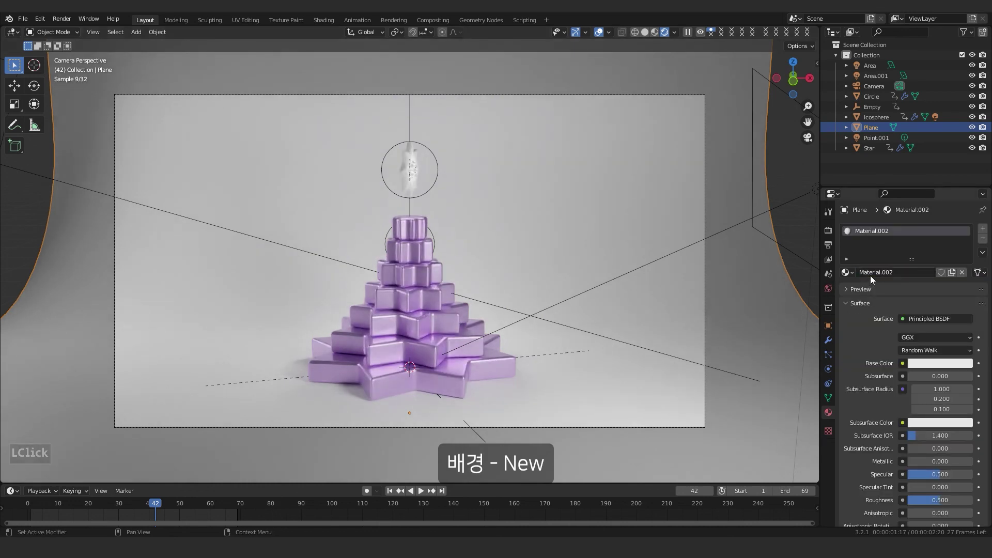
left_click(935, 362)
left_click(922, 319)
type("0.7")
key("Return")
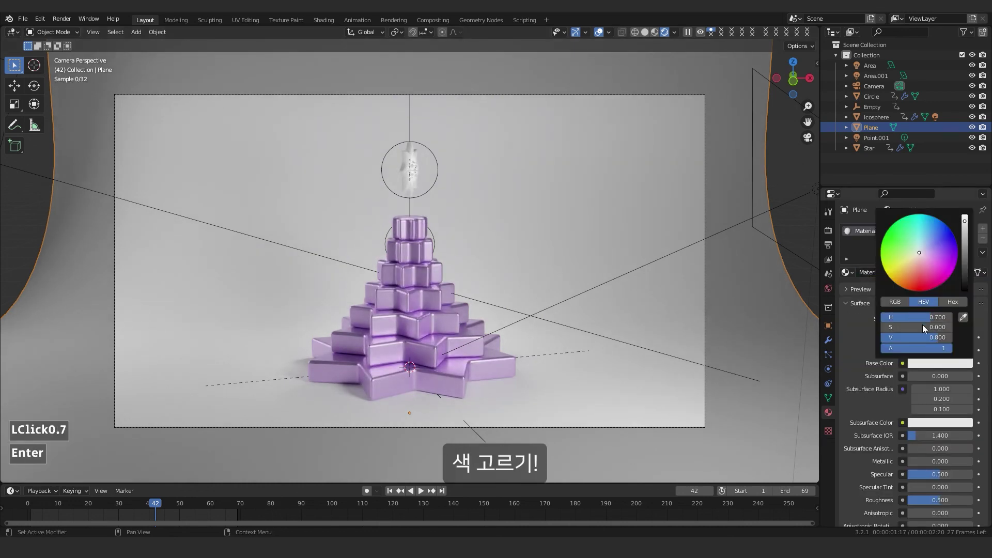
left_click(923, 326)
type("0.7")
key("Return")
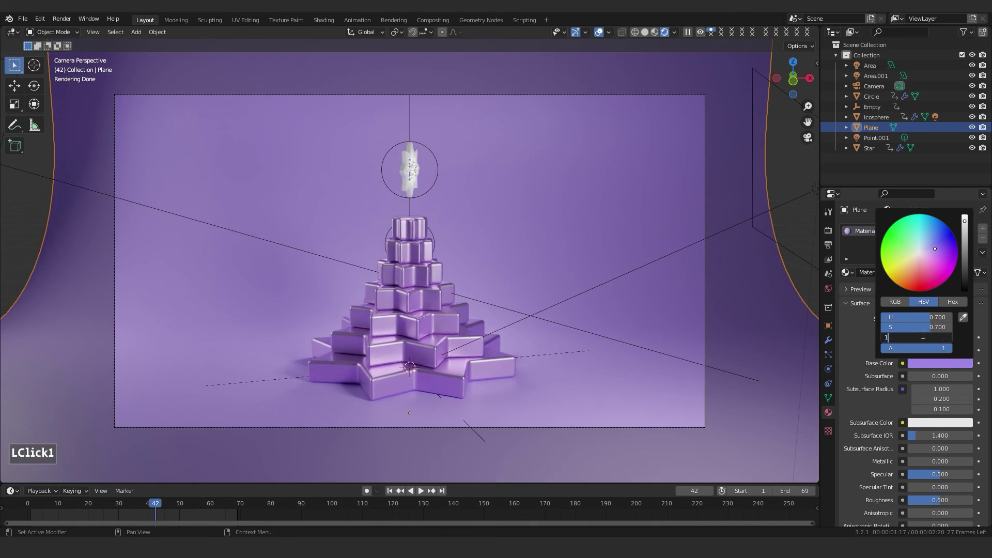
left_click_drag(925, 339, 925, 336)
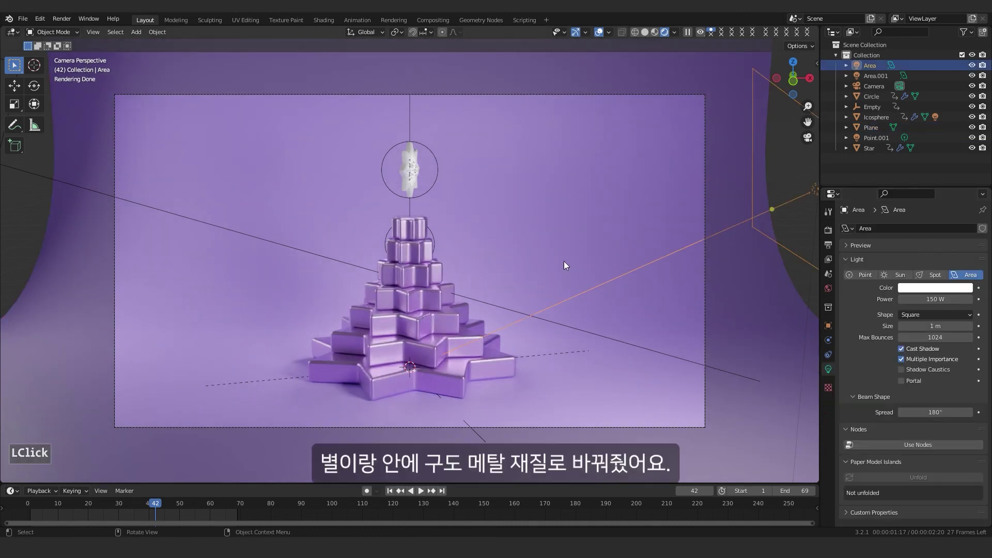
Assign the star stack's metallic Material.001 to the top Star and the Icosphere inside it
left_click(410, 171)
left_click(848, 272)
left_click(868, 297)
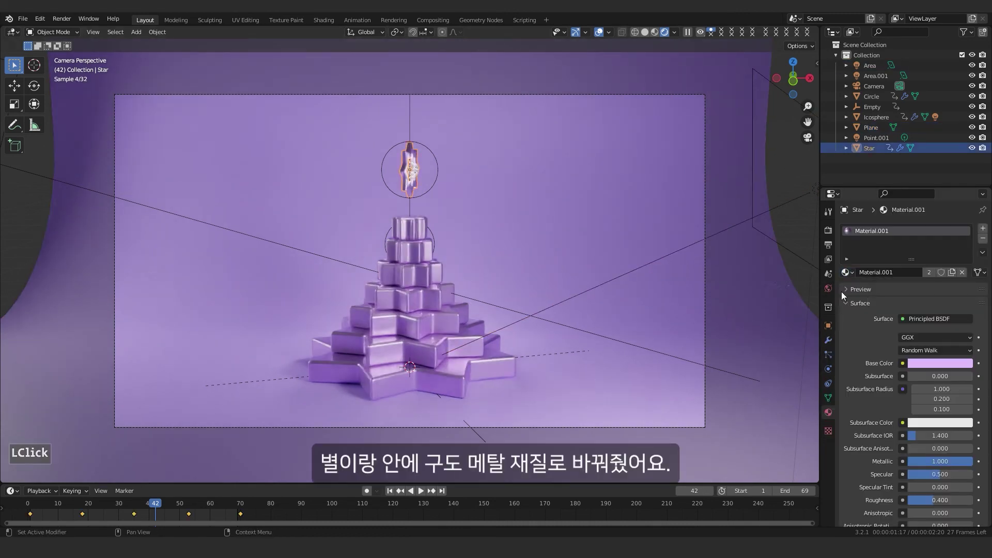
left_click(877, 117)
left_click(848, 273)
left_click(877, 299)
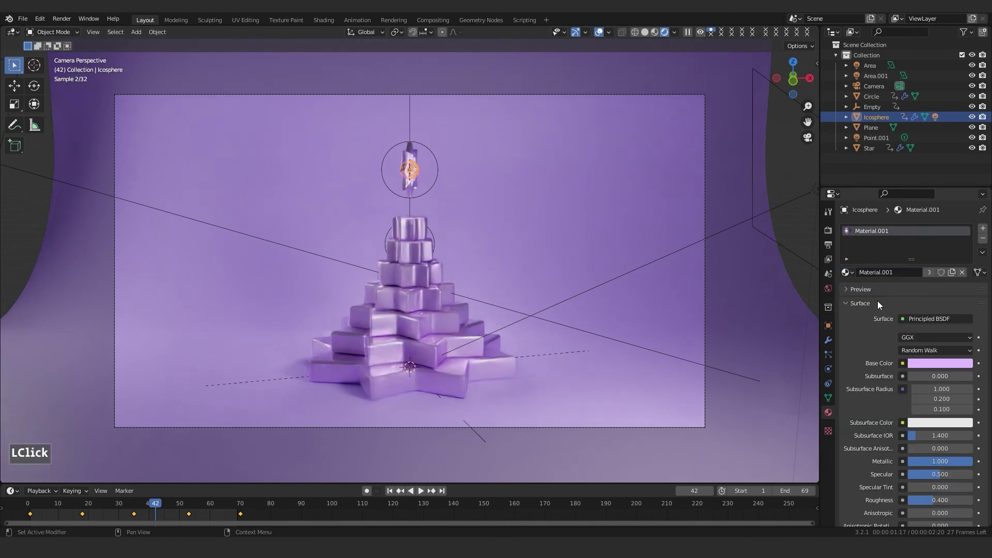
Render frame 42 as a test image, inspect it and close the render window
key("F12")
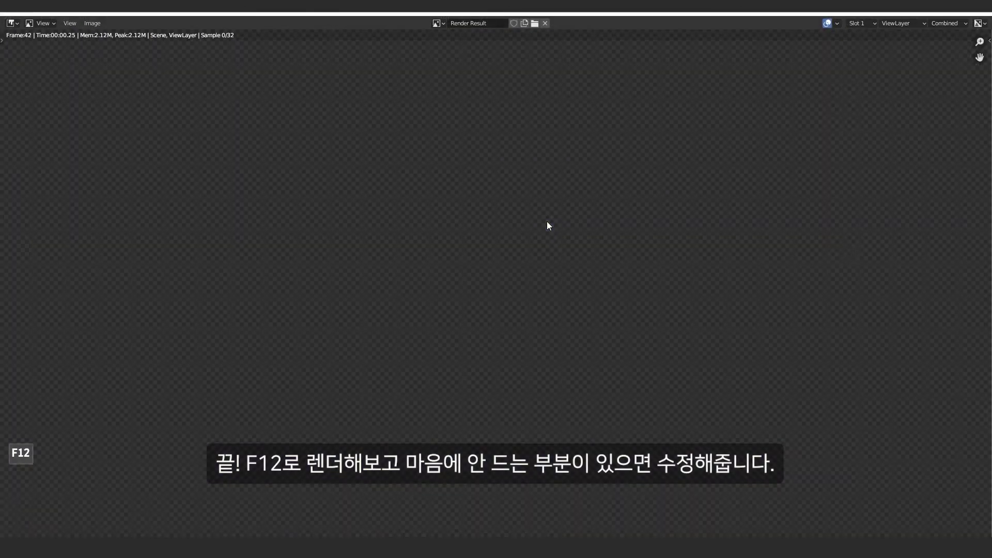
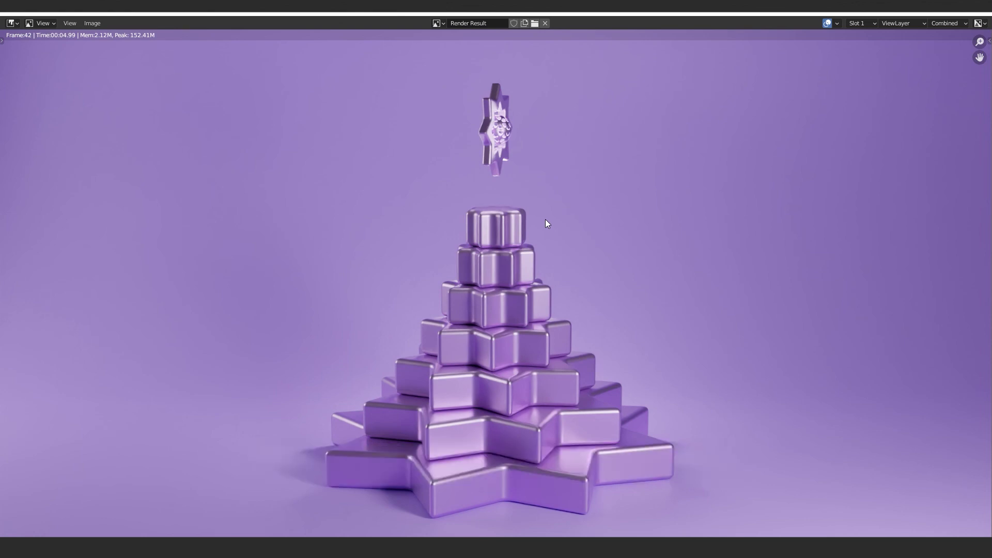
left_click(986, 13)
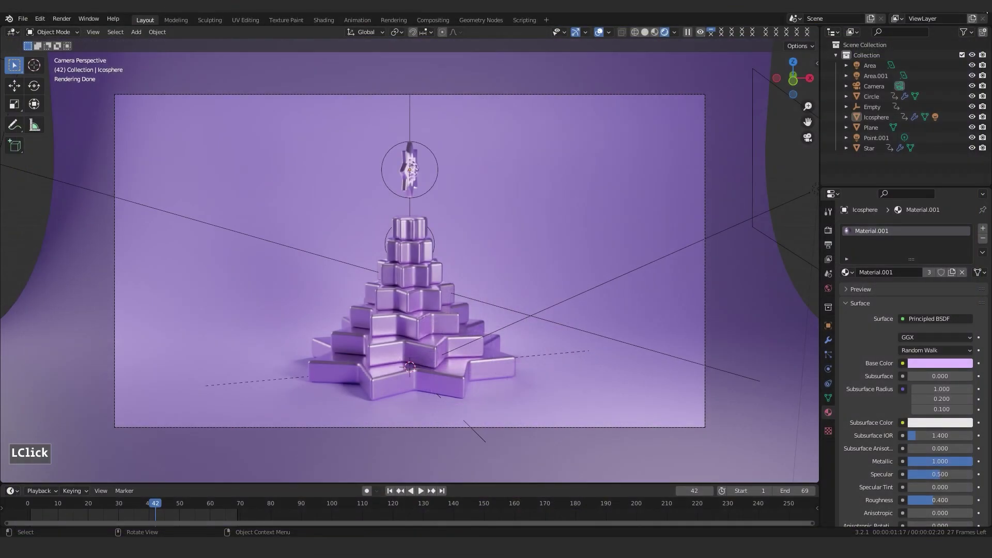
Set the render output's file format to FFmpeg Video
left_click(828, 244)
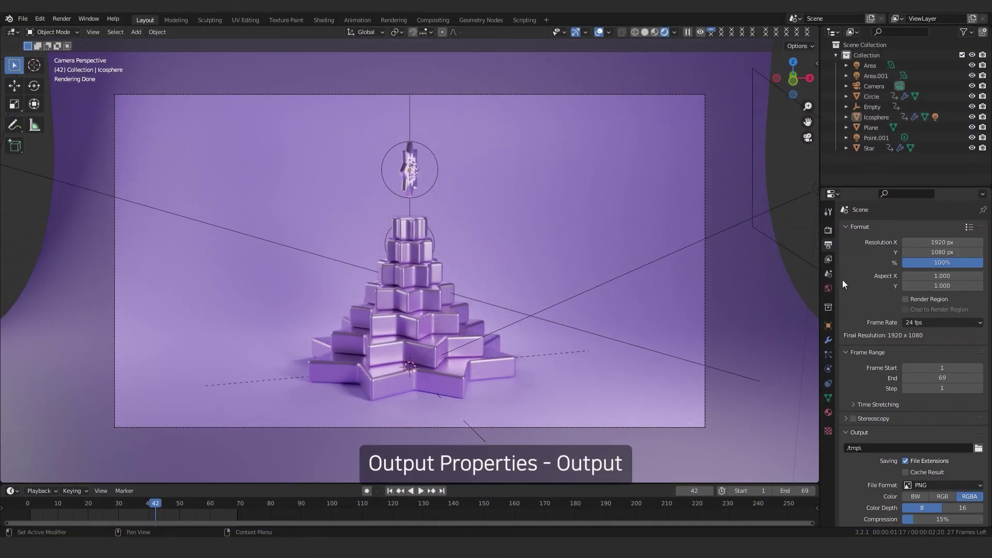
scroll(858, 333, "down", 3)
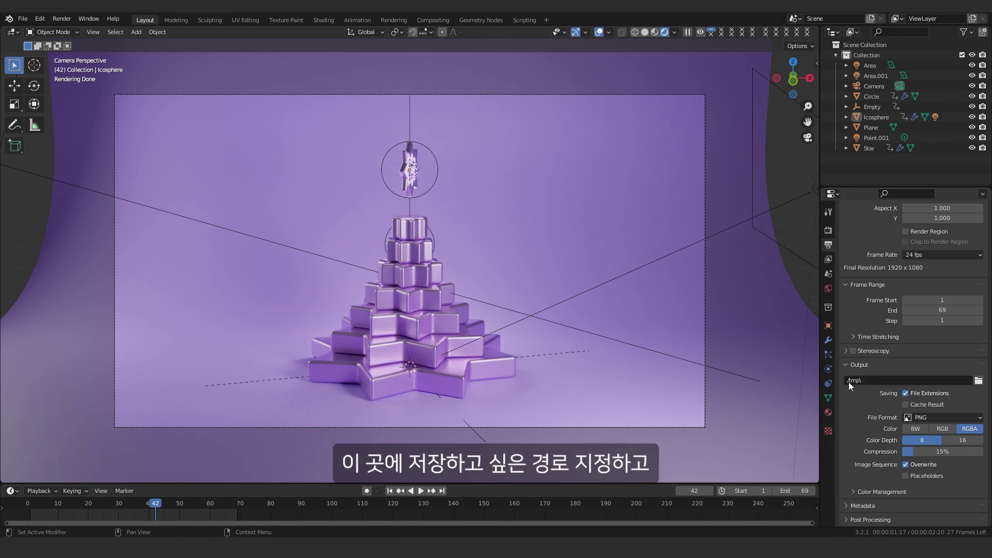
left_click(942, 419)
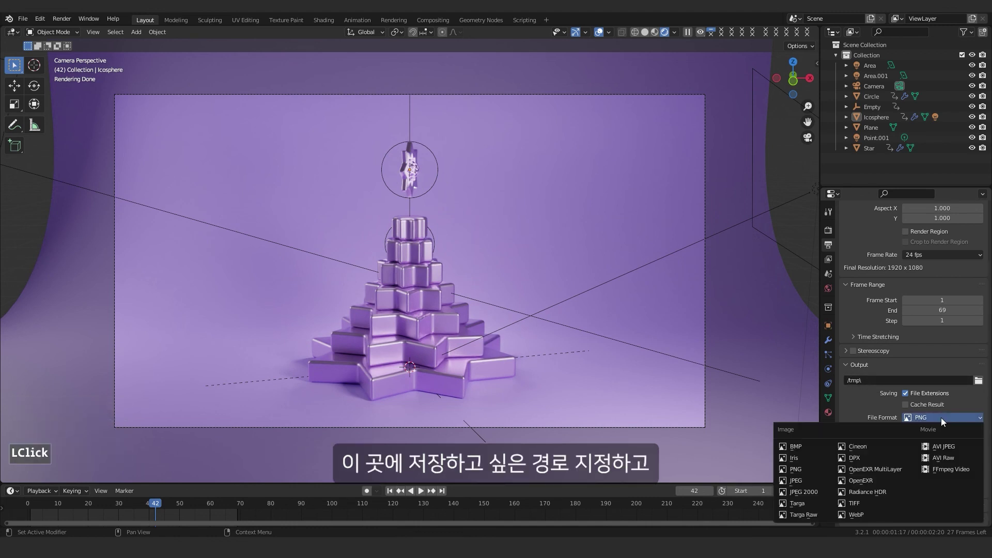
left_click(942, 465)
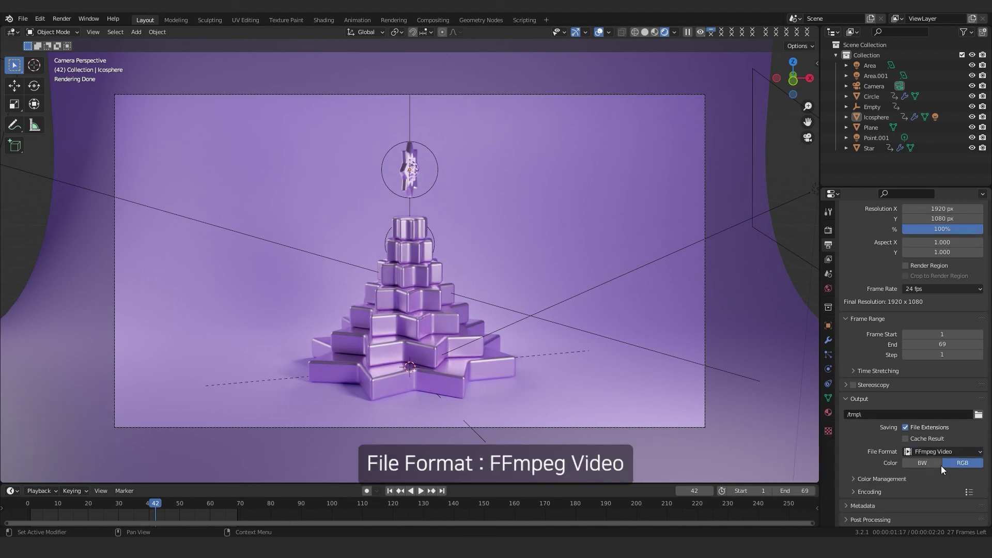
scroll(899, 484, "down", 1)
Set the video encoding container to MPEG-4 and the output quality to High Quality
left_click(882, 492)
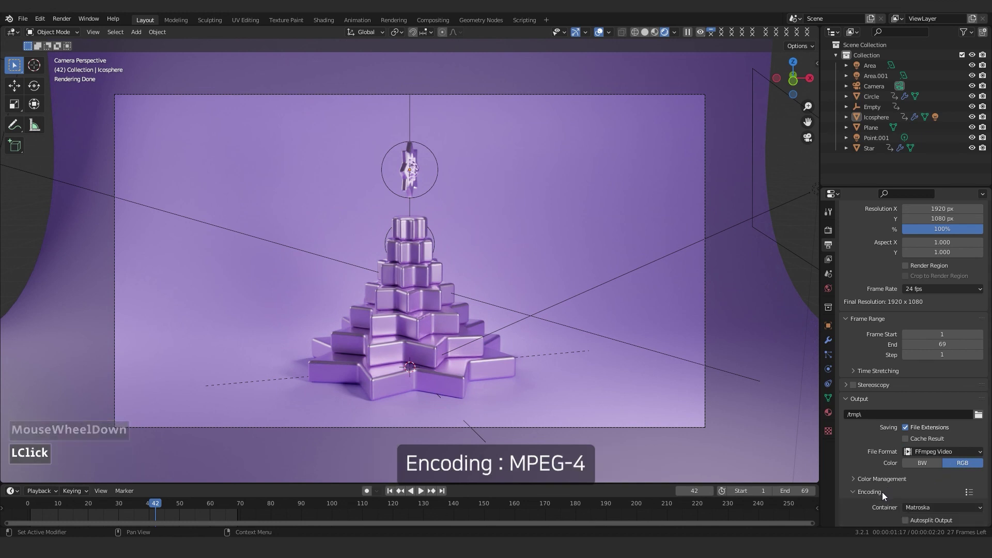
left_click(920, 507)
left_click(924, 490)
scroll(891, 488, "down", 5)
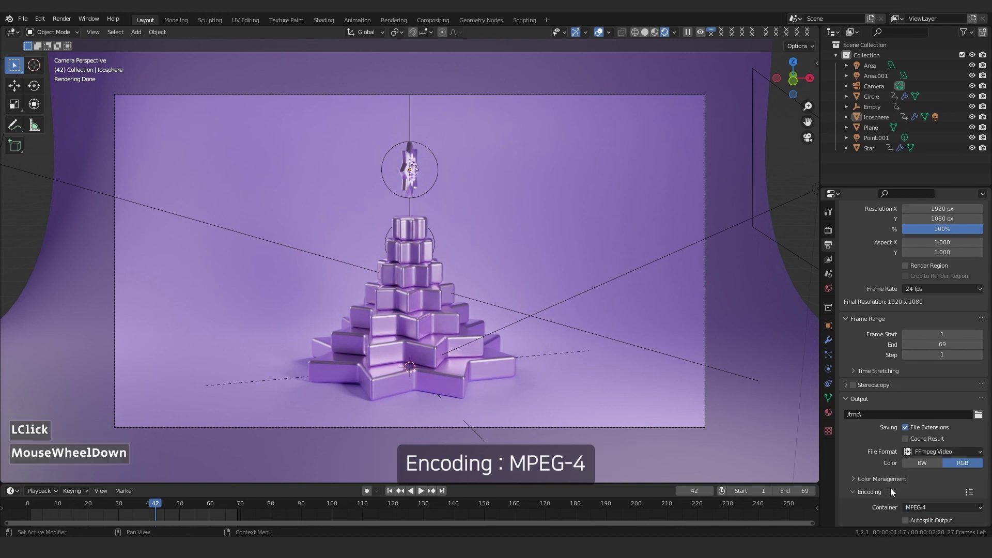
left_click(929, 442)
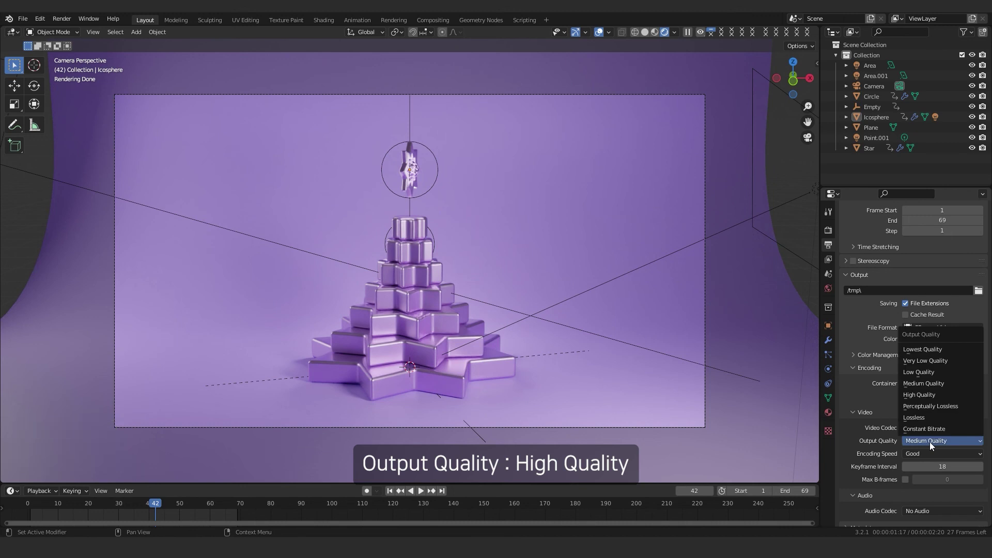
left_click(930, 396)
scroll(937, 444, "up", 1)
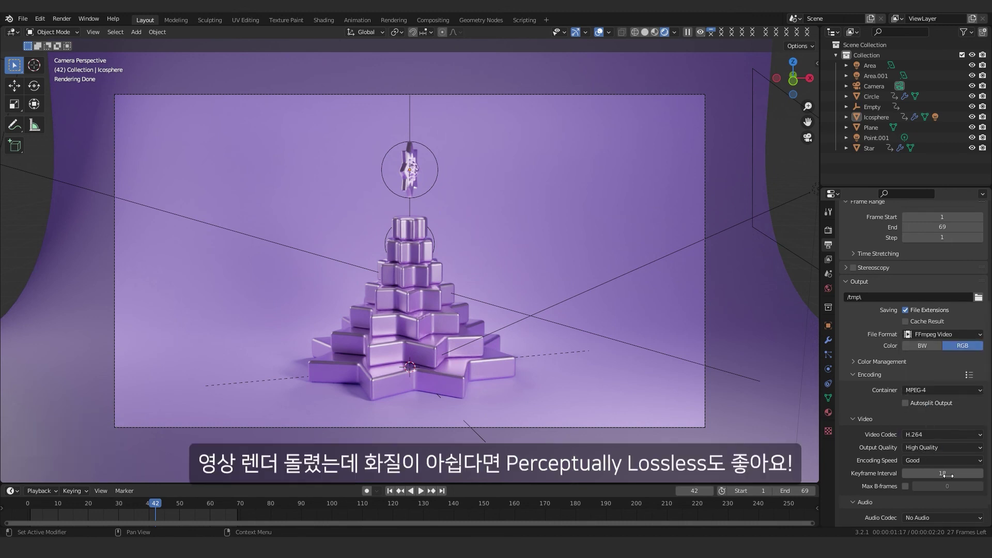